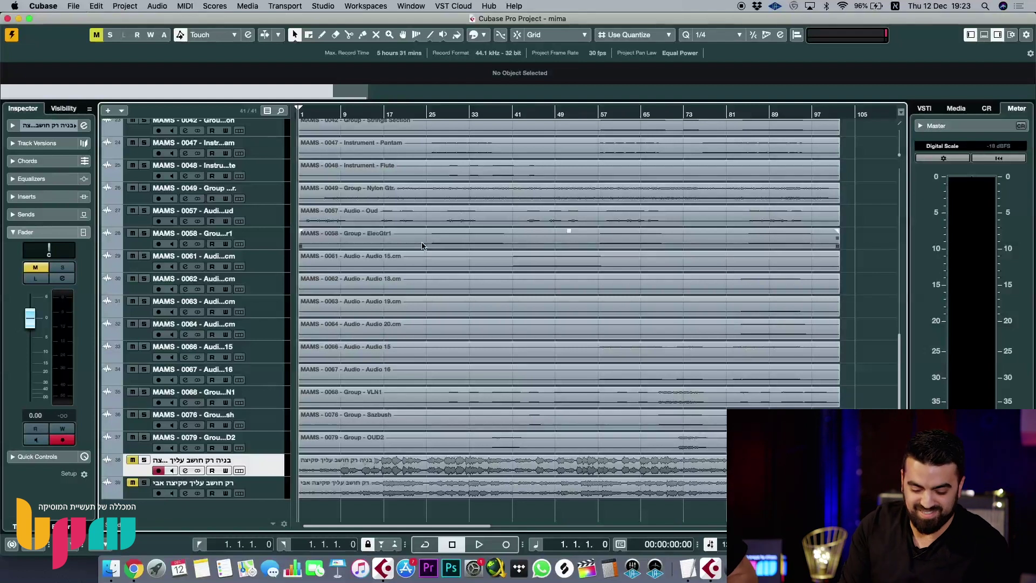
- Solo the two sketch recordings at the end of the track list one after the other and listen to each
{"action": "left_click", "coordinate": [144, 461]}
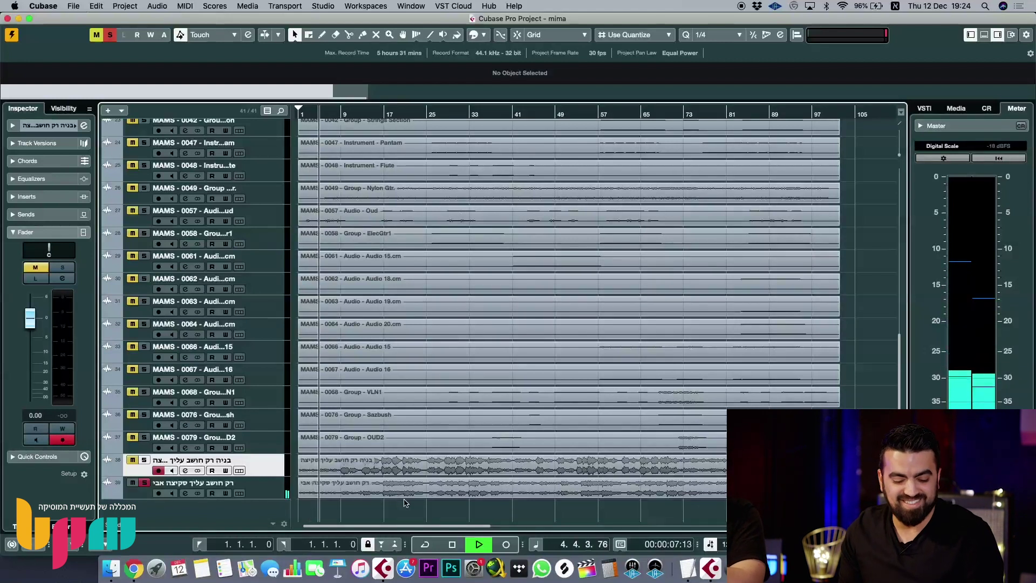
{"action": "key", "text": "g"}
{"action": "key", "text": "h"}
{"action": "key", "text": "h"}
{"action": "key", "text": "h"}
{"action": "key", "text": "h"}
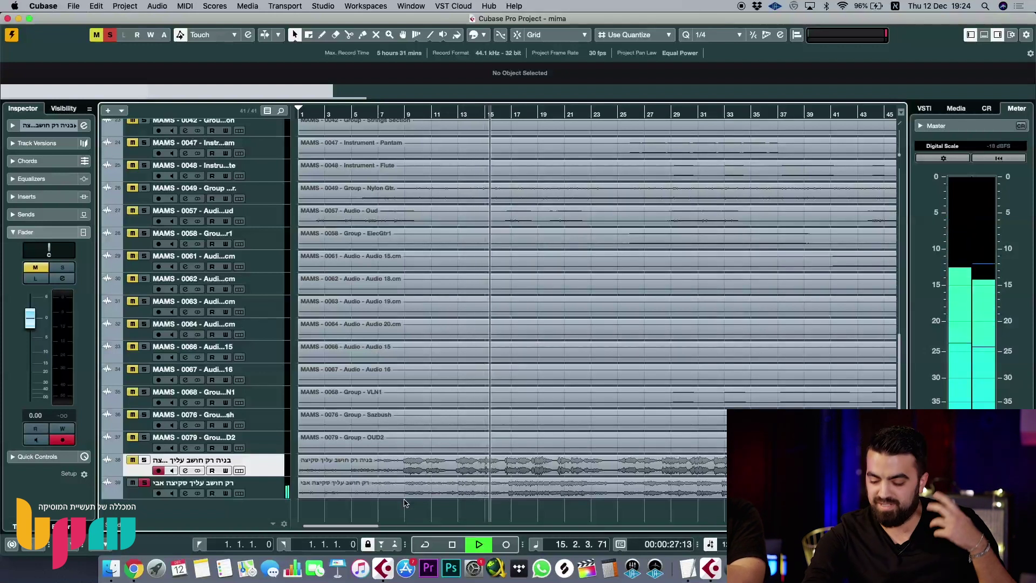
{"action": "key", "text": "g"}
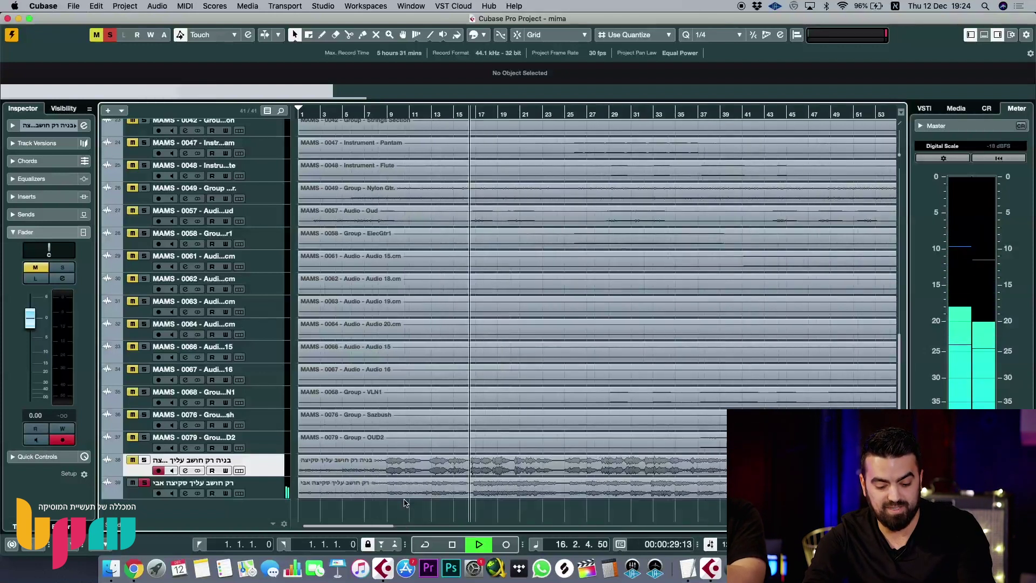
{"action": "key", "text": "g"}
{"action": "key", "text": "g"}
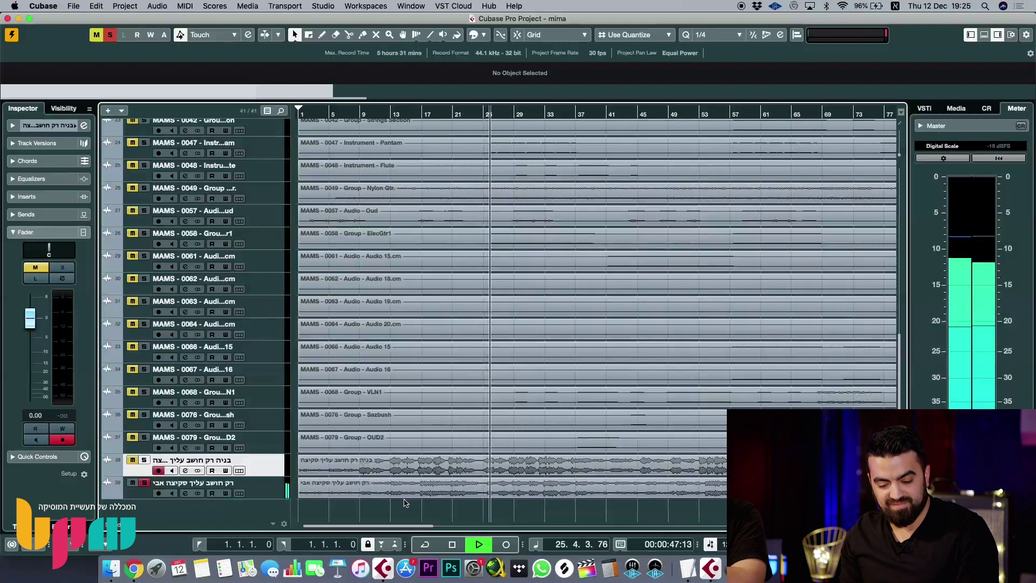
{"action": "key", "text": "h"}
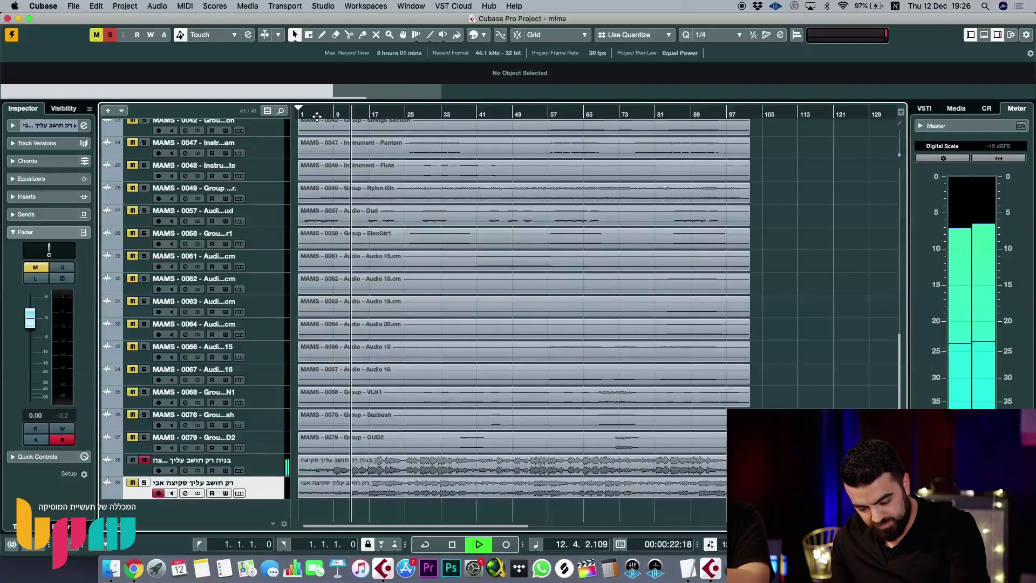
{"action": "key", "text": "Up"}
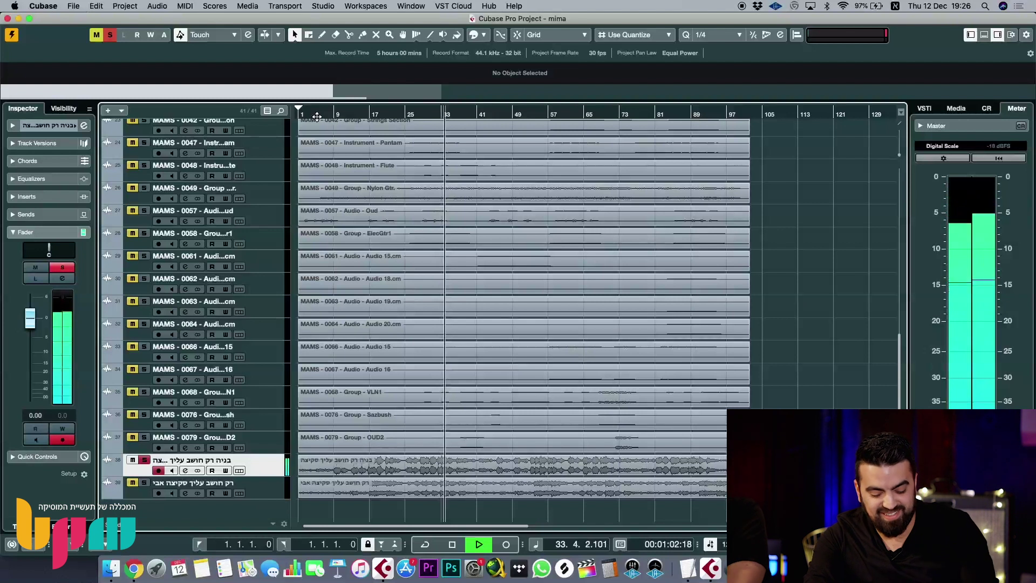
- Play the full arrangement with both sketch recordings muted and enlarge the waveform display on all tracks
{"action": "scroll", "coordinate": [317, 116], "scroll_direction": "up", "scroll_amount": 5}
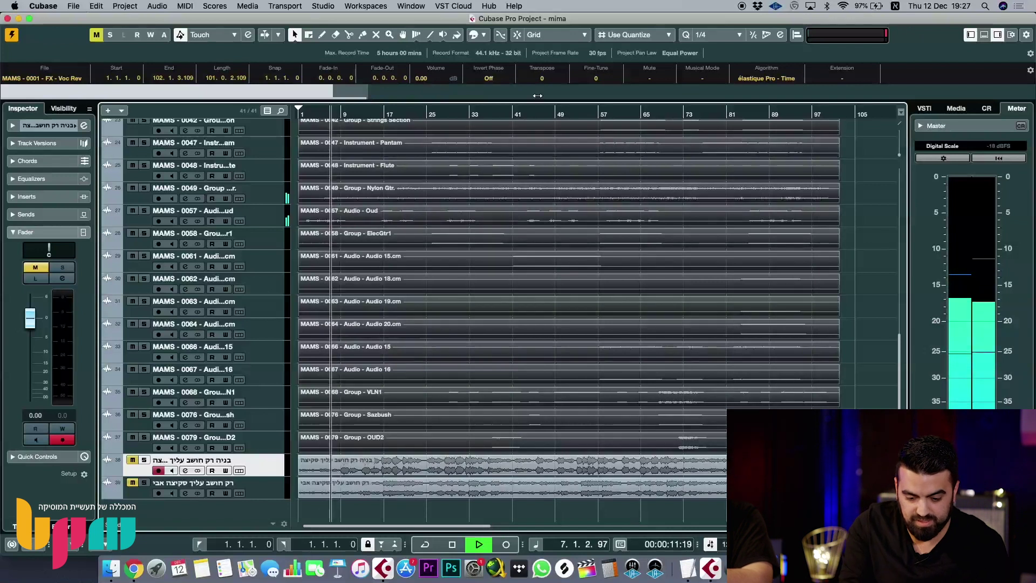
{"action": "scroll", "coordinate": [516, 241], "scroll_direction": "up", "scroll_amount": 10}
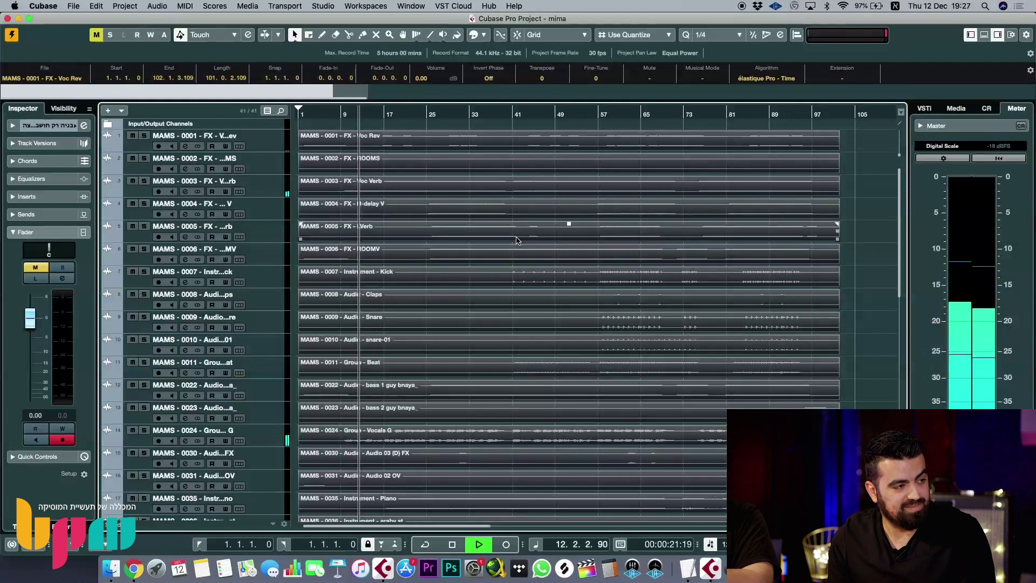
{"action": "scroll", "coordinate": [516, 240], "scroll_direction": "down", "scroll_amount": 10}
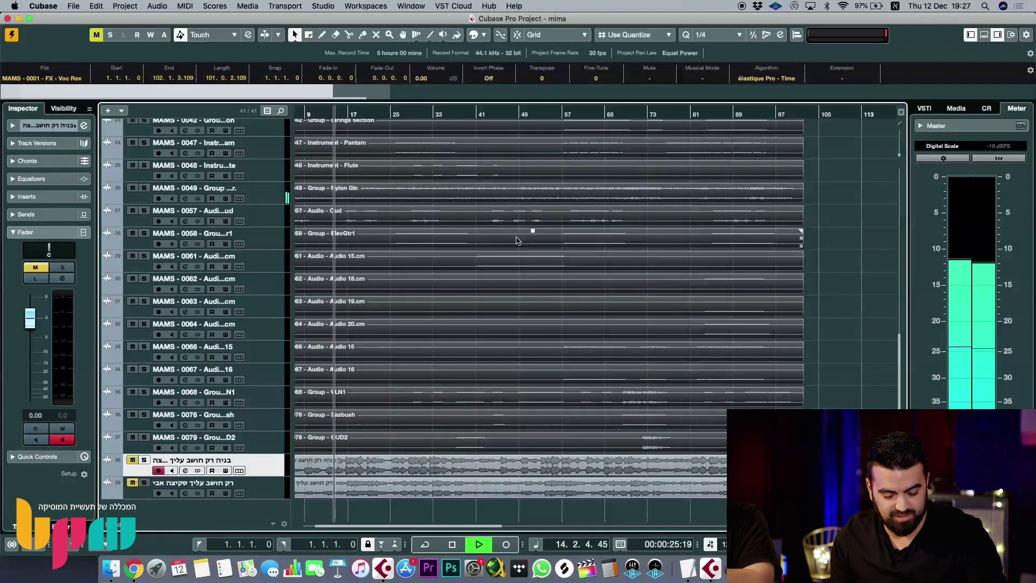
{"action": "scroll", "coordinate": [517, 240], "scroll_direction": "left", "scroll_amount": 3}
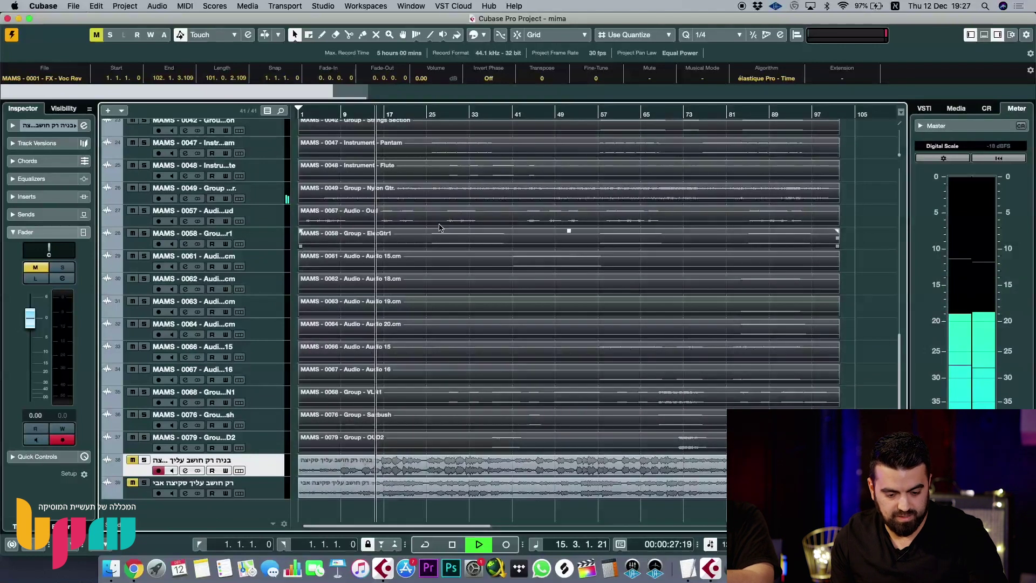
{"action": "scroll", "coordinate": [386, 239], "scroll_direction": "up", "scroll_amount": 10}
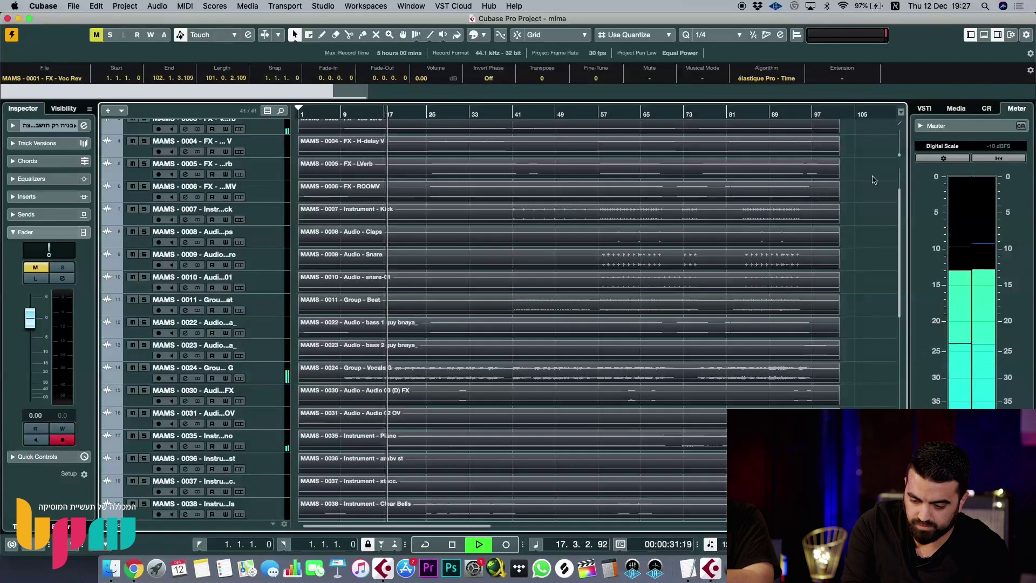
{"action": "left_click_drag", "start_coordinate": [900, 159], "coordinate": [900, 154]}
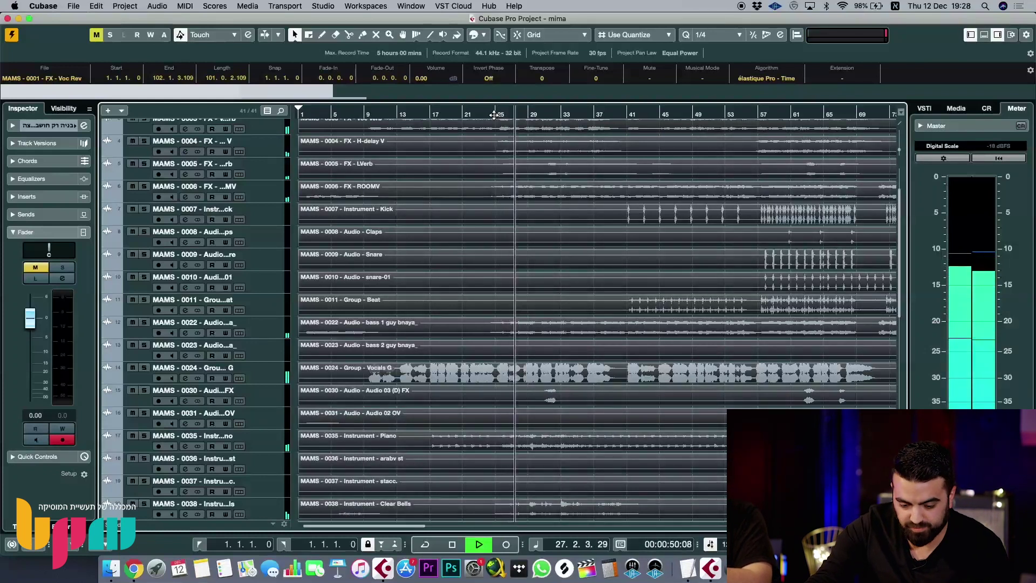
- Listen on through the arrangement while examining the Vocals G group waveform against the other tracks
{"action": "key", "text": "g"}
{"action": "key", "text": "g"}
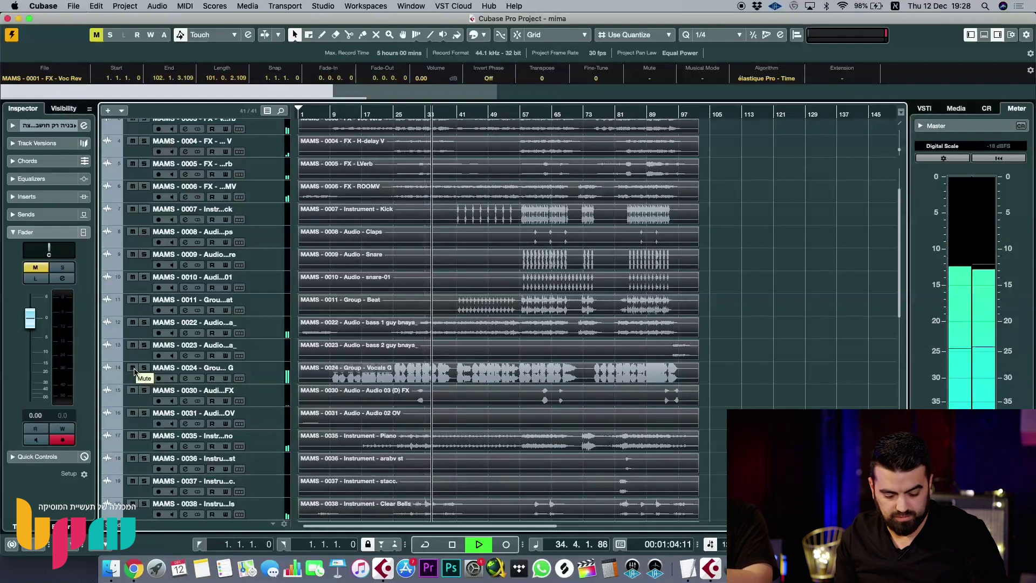
{"action": "key", "text": "h"}
{"action": "key", "text": "h"}
{"action": "key", "text": "h"}
{"action": "key", "text": "h"}
{"action": "key", "text": "h"}
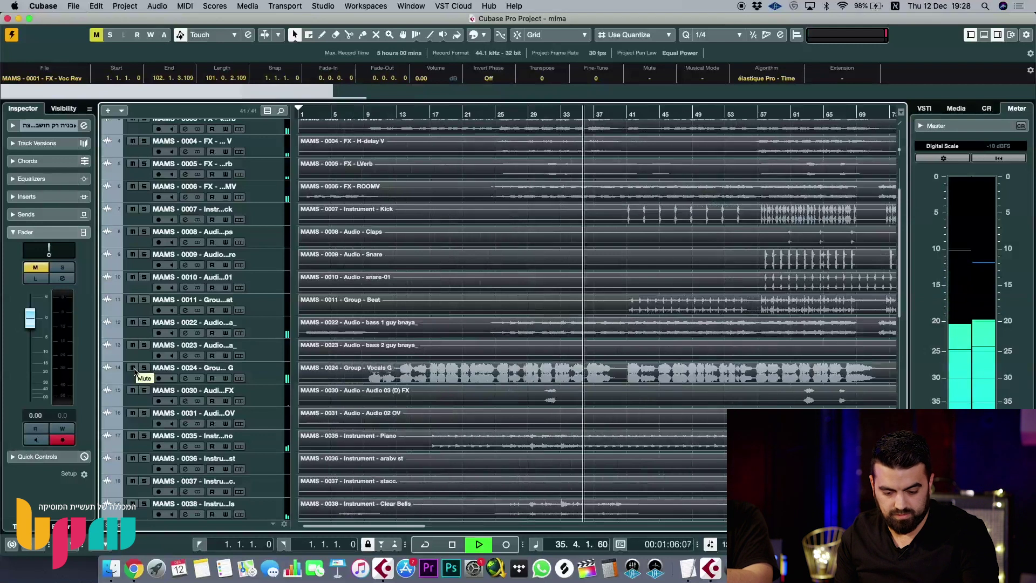
{"action": "key", "text": "g"}
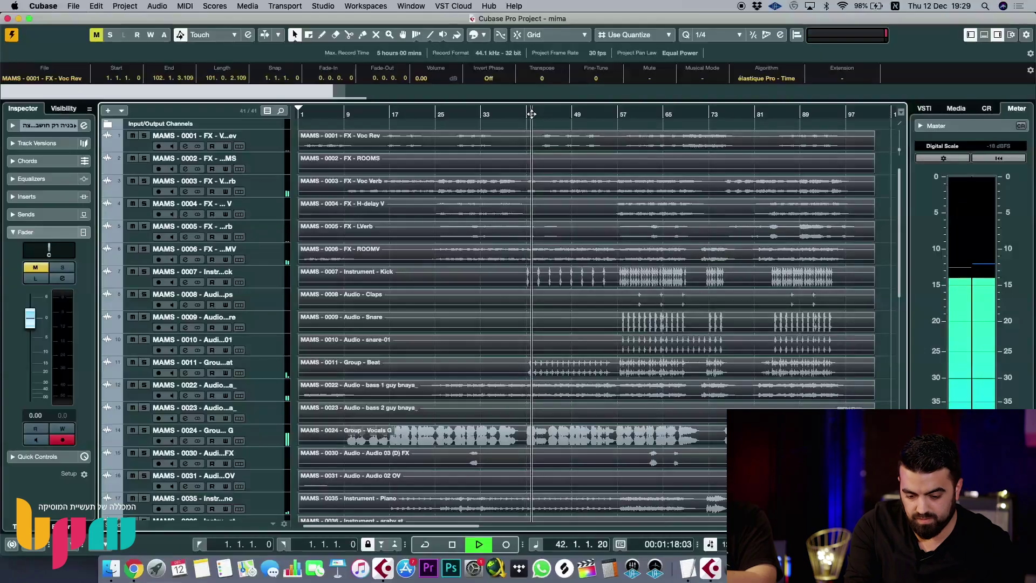
- Solo the Kick, Beat group and Oud tracks together to hear them during playback
{"action": "left_click", "coordinate": [150, 371]}
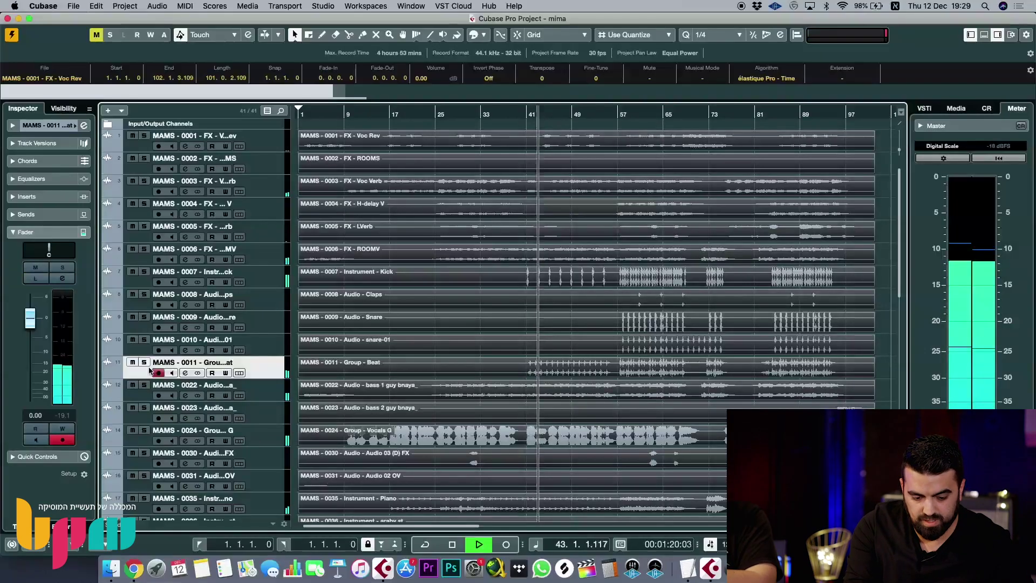
{"action": "left_click", "coordinate": [145, 363]}
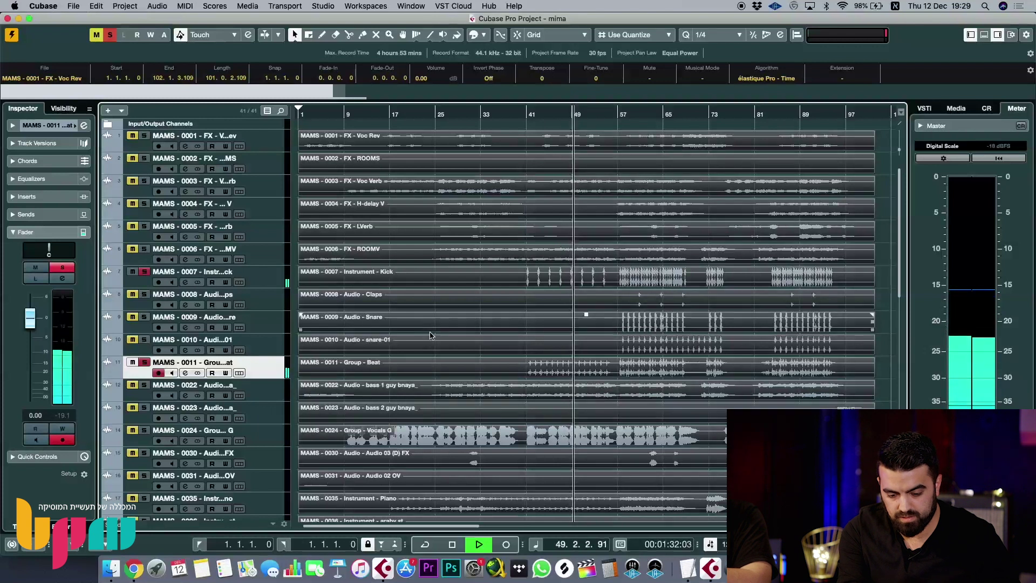
{"action": "scroll", "coordinate": [597, 349], "scroll_direction": "down", "scroll_amount": 10}
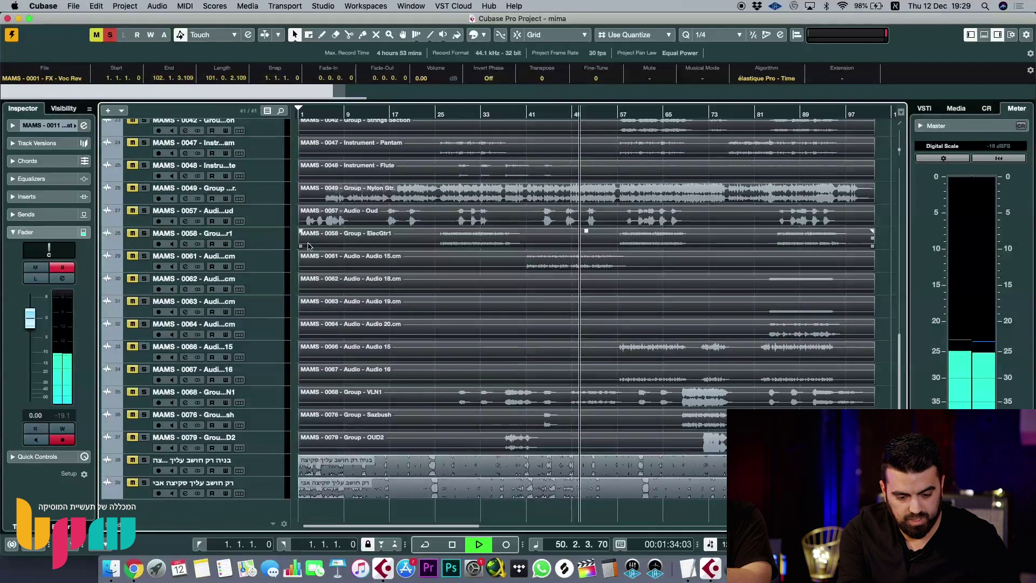
{"action": "left_click", "coordinate": [141, 211]}
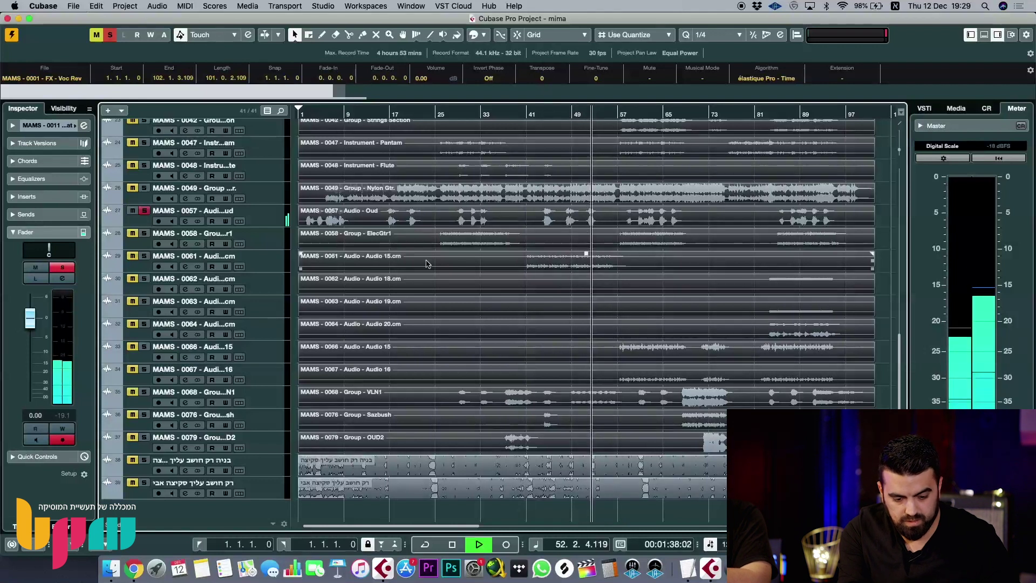
- Stop playback and replay the soloed tracks from about bar 43, just before the Oud phrase
{"action": "scroll", "coordinate": [512, 267], "scroll_direction": "up", "scroll_amount": 5}
{"action": "scroll", "coordinate": [594, 270], "scroll_direction": "down", "scroll_amount": 5}
{"action": "scroll", "coordinate": [648, 272], "scroll_direction": "right", "scroll_amount": 1}
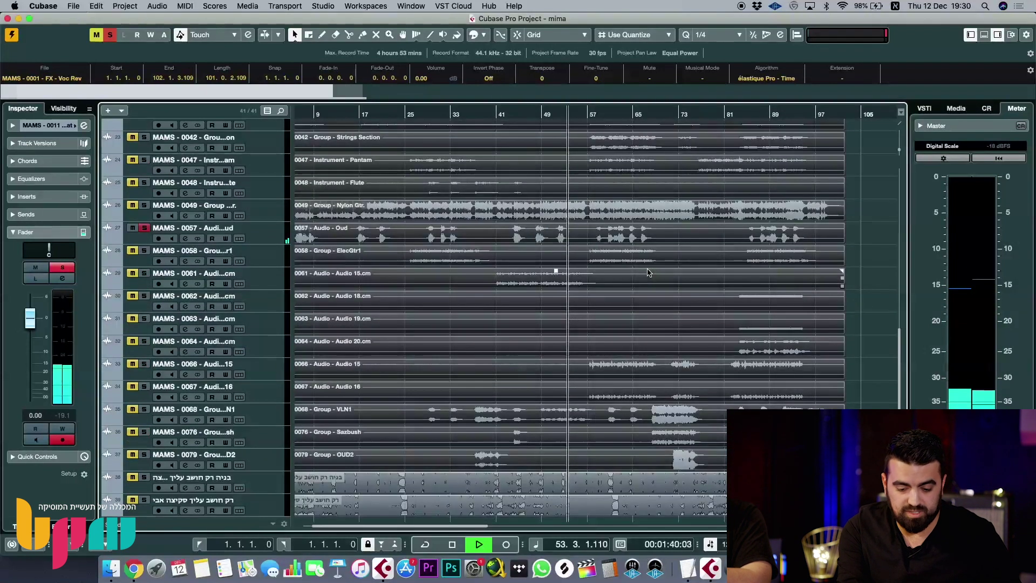
{"action": "key", "text": "space"}
{"action": "key", "text": "g"}
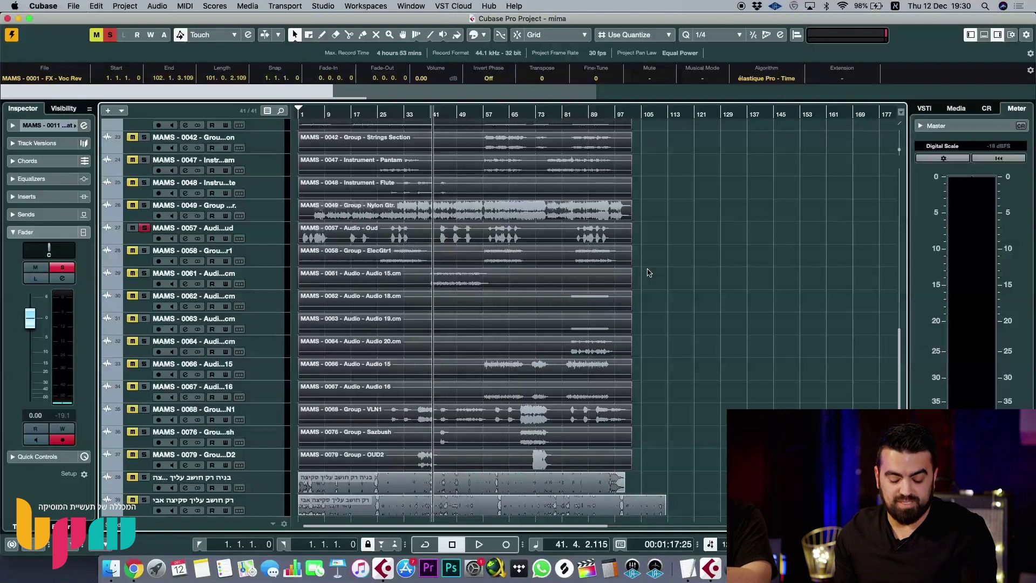
{"action": "key", "text": "h"}
{"action": "key", "text": "h"}
{"action": "key", "text": "h"}
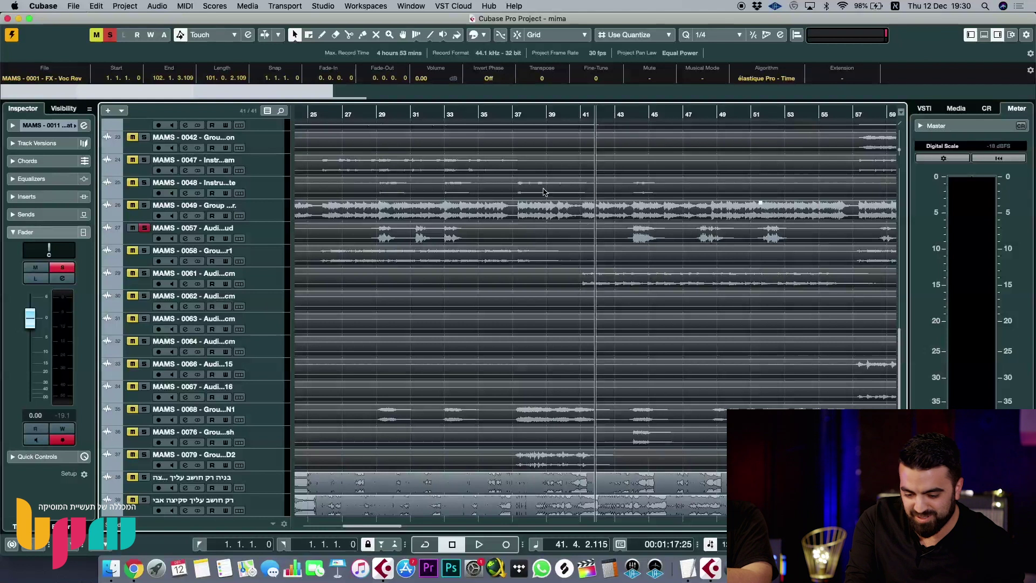
{"action": "left_click", "coordinate": [627, 110]}
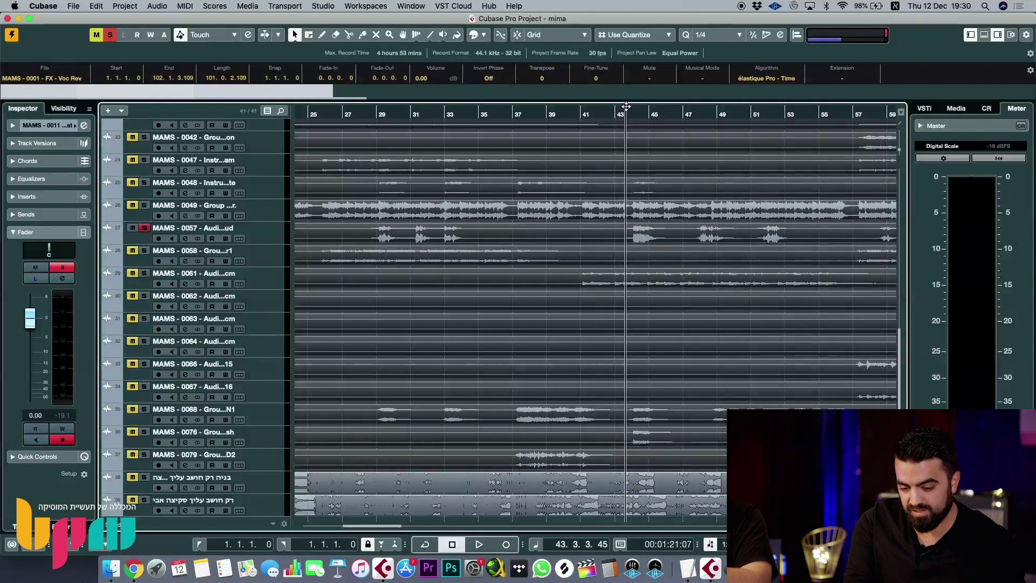
{"action": "key", "text": "space"}
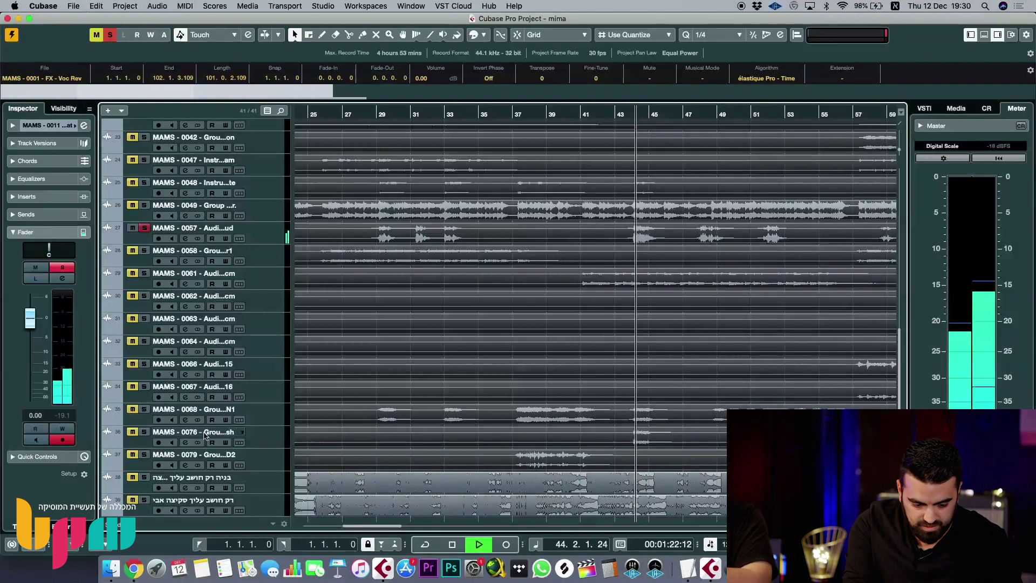
- Add the Sazbush and VLN1 groups to the soloed tracks and listen to the combination
{"action": "left_click", "coordinate": [144, 431]}
{"action": "left_click", "coordinate": [144, 410]}
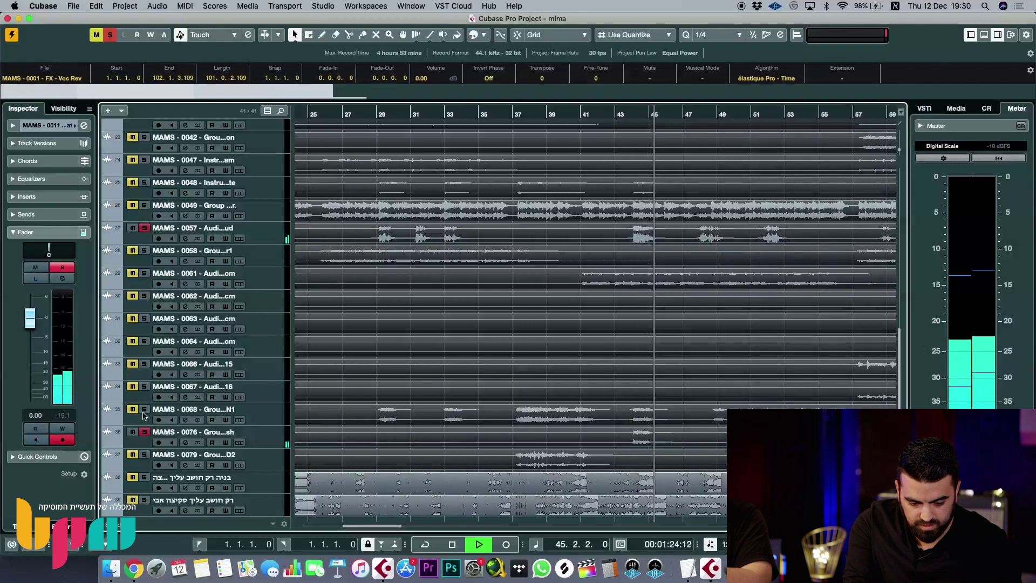
{"action": "key", "text": "h"}
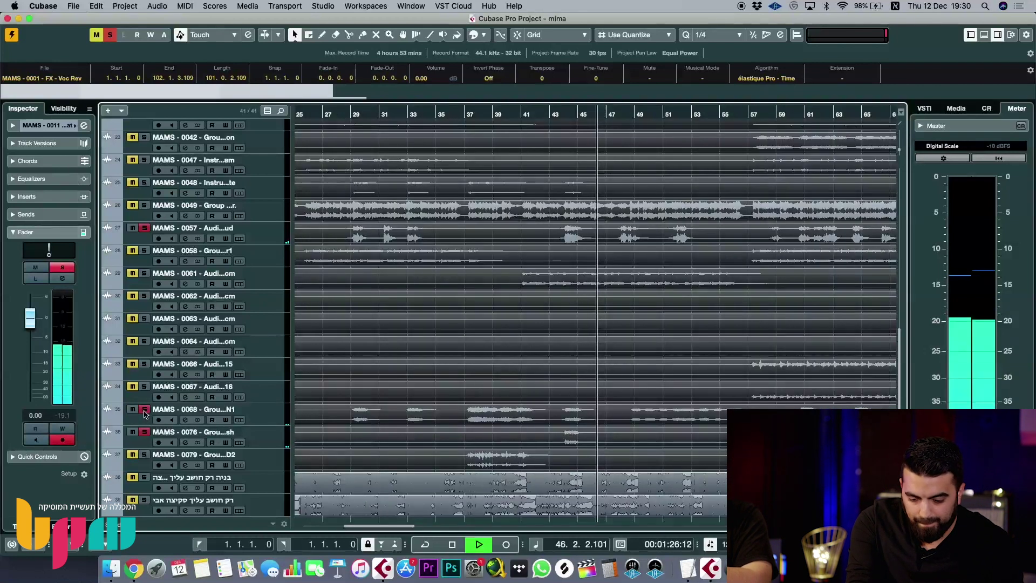
{"action": "key", "text": "space"}
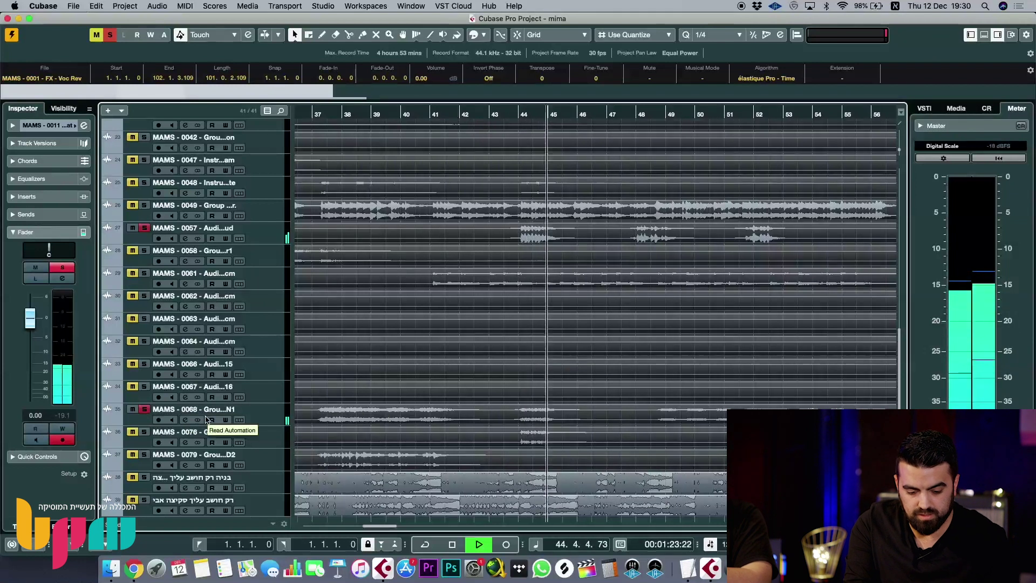
- Stop playback, solo the Sazbush group again and replay the passage from bar 43
{"action": "key", "text": "space"}
{"action": "left_click", "coordinate": [144, 432]}
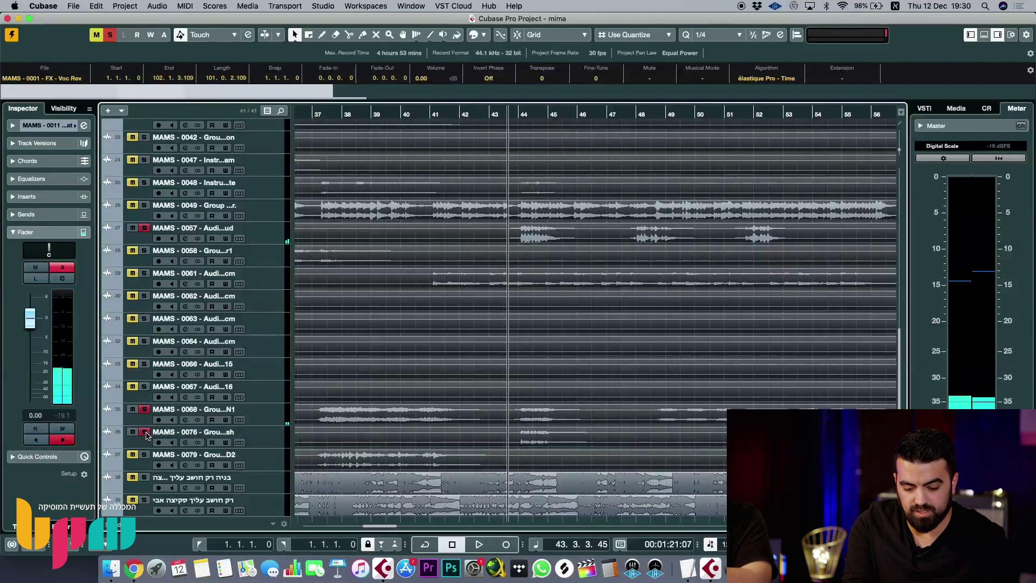
{"action": "key", "text": "space"}
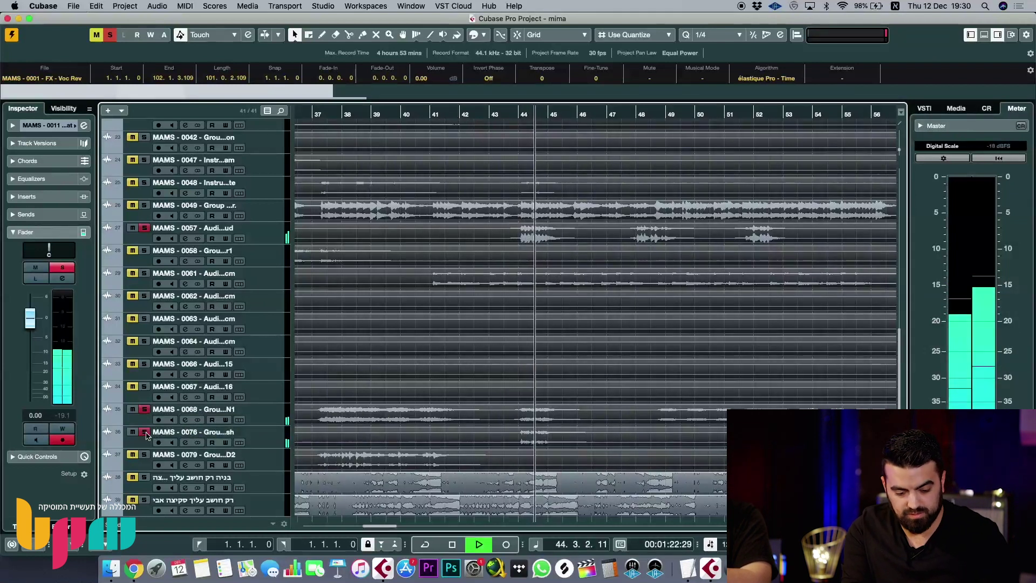
- Clear all solos, mute the Vocals G group and play the arrangement from bar 43
{"action": "scroll", "coordinate": [432, 433], "scroll_direction": "up", "scroll_amount": 10}
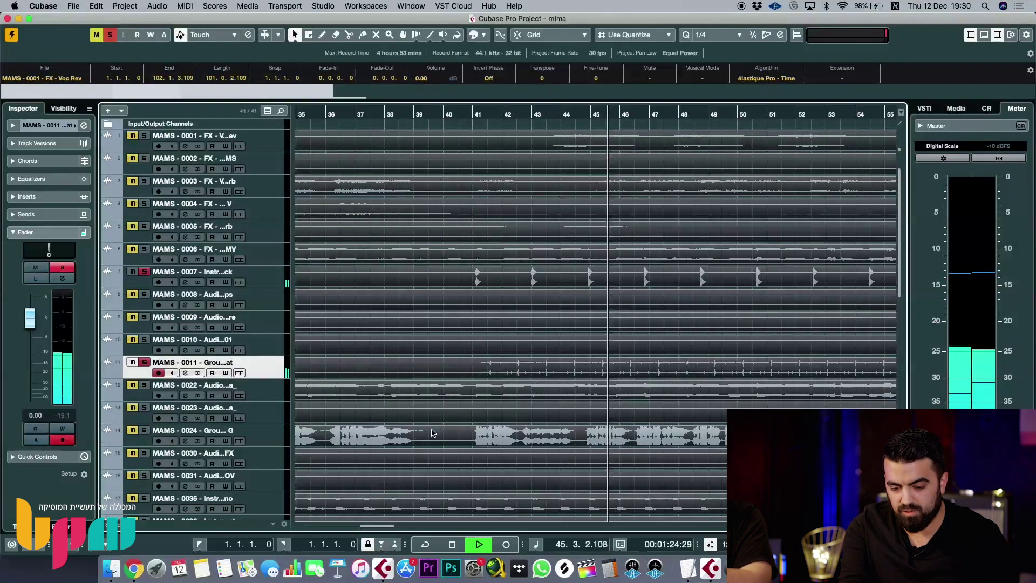
{"action": "key", "text": "space"}
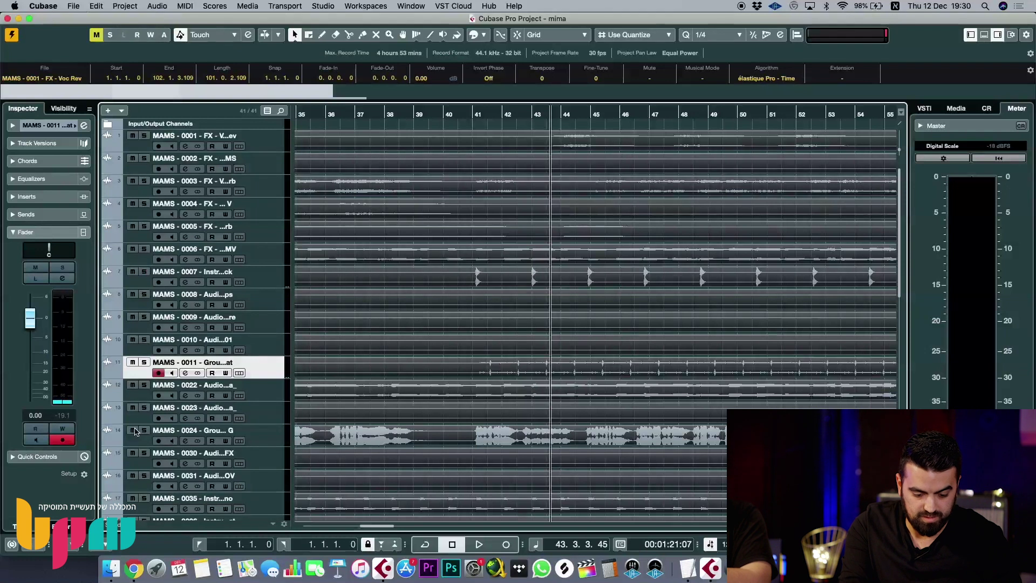
{"action": "key", "text": "space"}
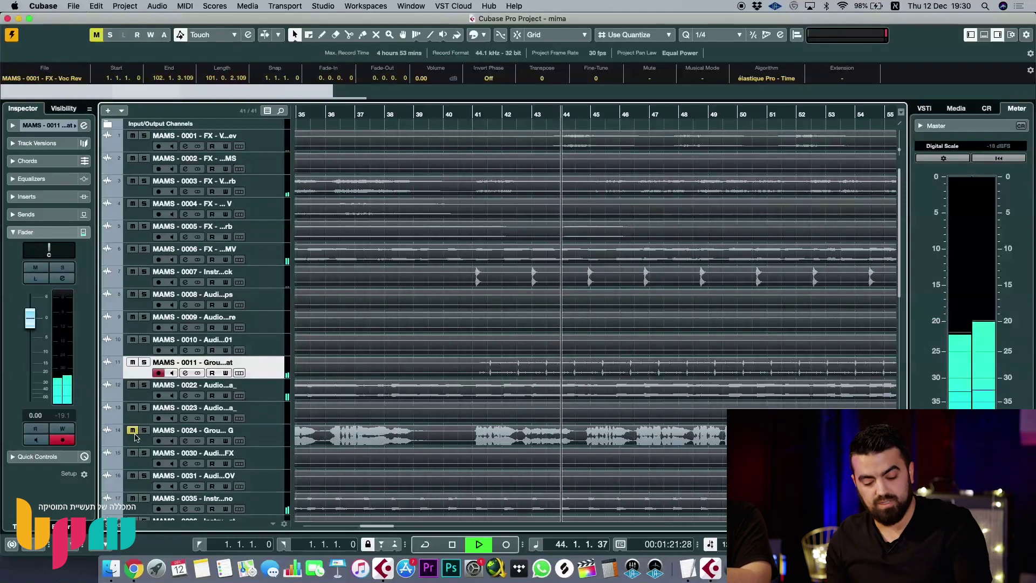
- Mute the Voc Verb FX track as well while the arrangement plays
{"action": "key", "text": "g"}
{"action": "key", "text": "h"}
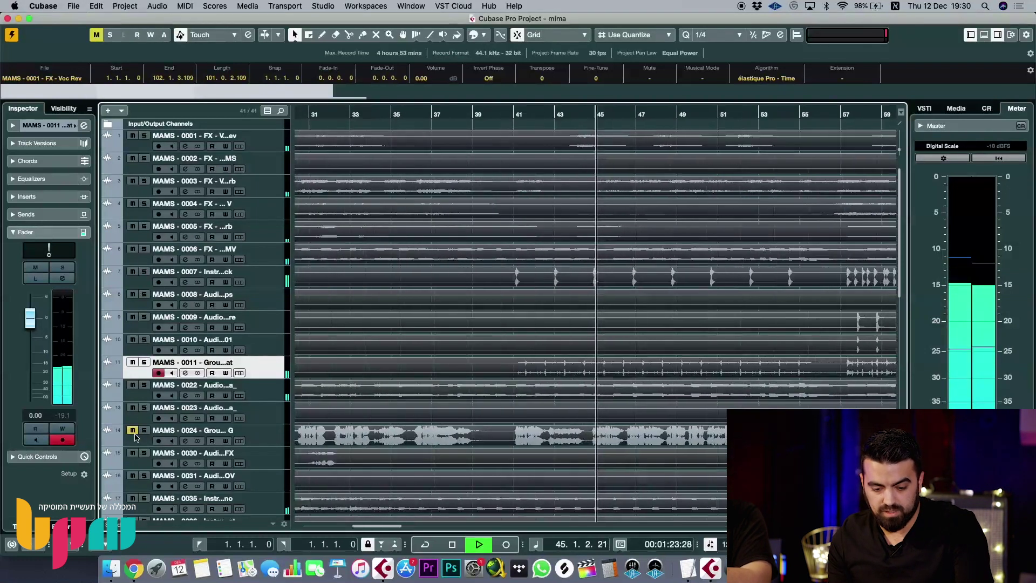
{"action": "key", "text": "h"}
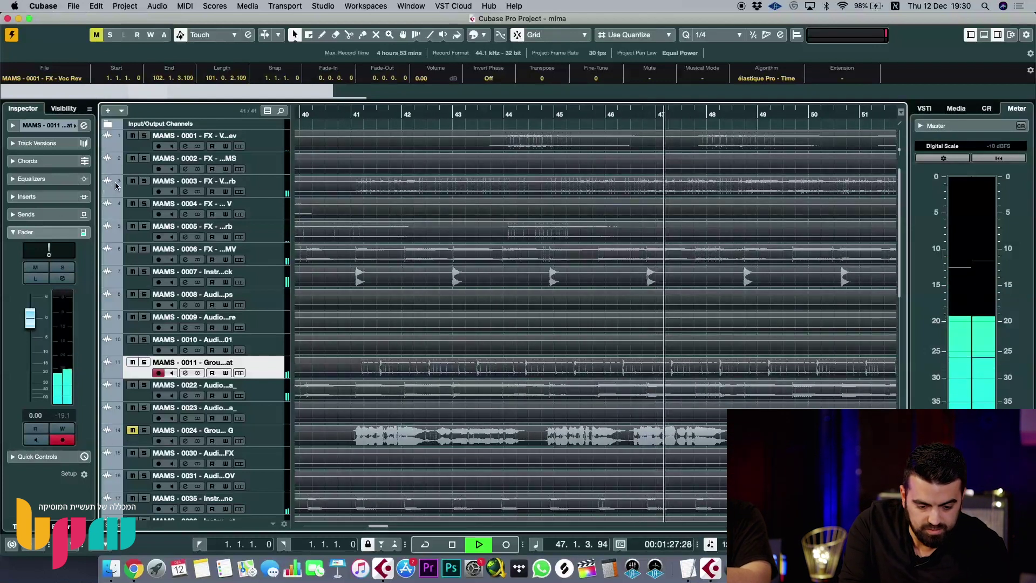
{"action": "left_click", "coordinate": [131, 181]}
{"action": "scroll", "coordinate": [645, 279], "scroll_direction": "left", "scroll_amount": 3}
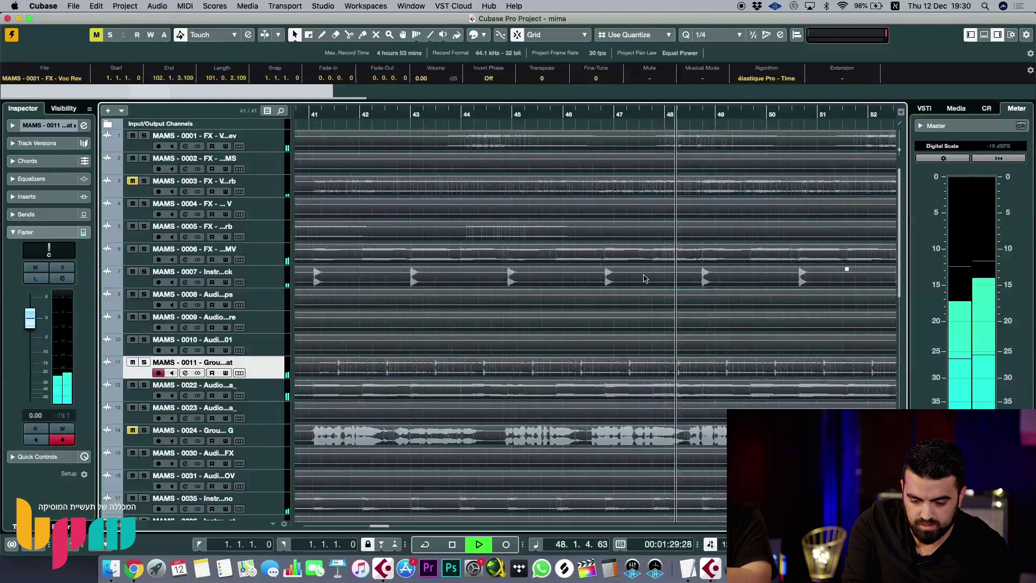
- Solo the VLN1 group, replay the passage from between bars 48 and 49, and add the Nylon Gtr. group to the solo
{"action": "scroll", "coordinate": [645, 279], "scroll_direction": "right", "scroll_amount": 10}
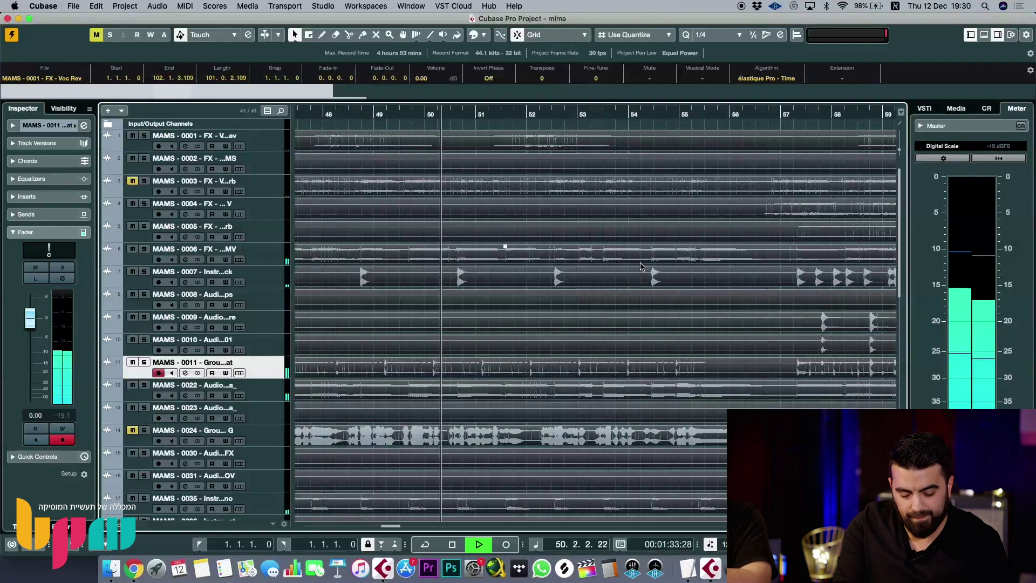
{"action": "scroll", "coordinate": [593, 259], "scroll_direction": "down", "scroll_amount": 10}
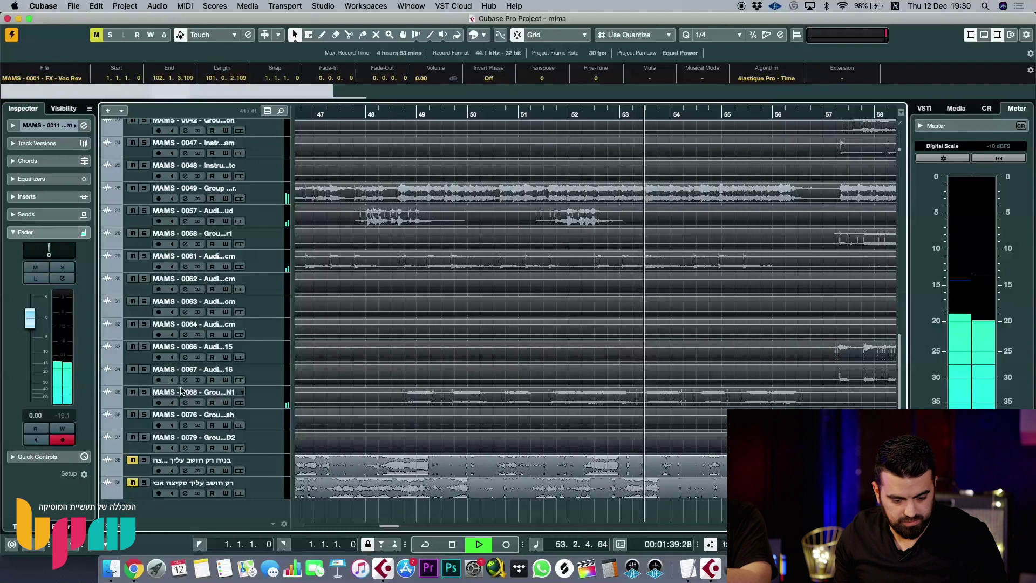
{"action": "left_click", "coordinate": [144, 393]}
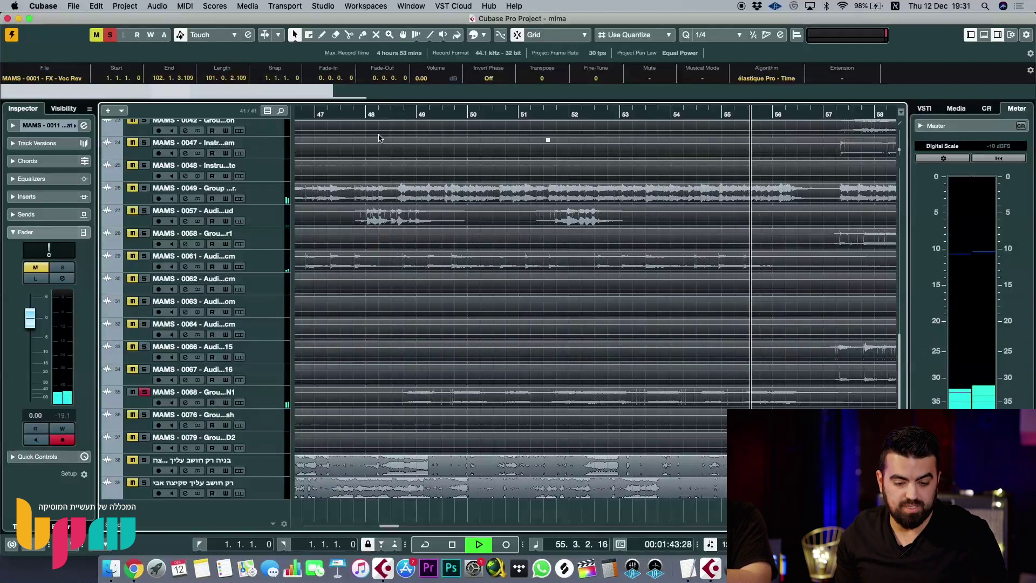
{"action": "left_click", "coordinate": [398, 114]}
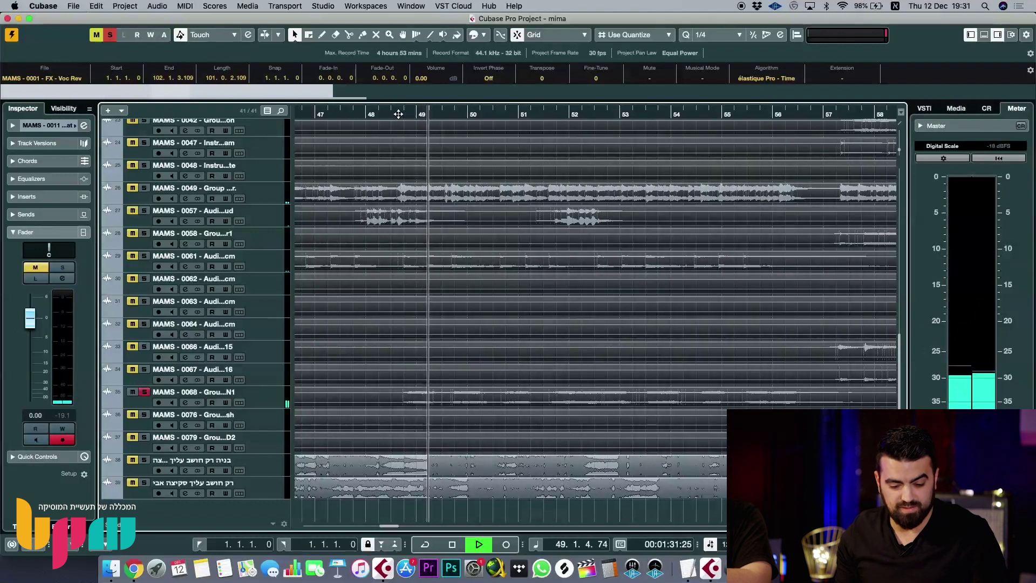
{"action": "key", "text": "g"}
{"action": "key", "text": "g"}
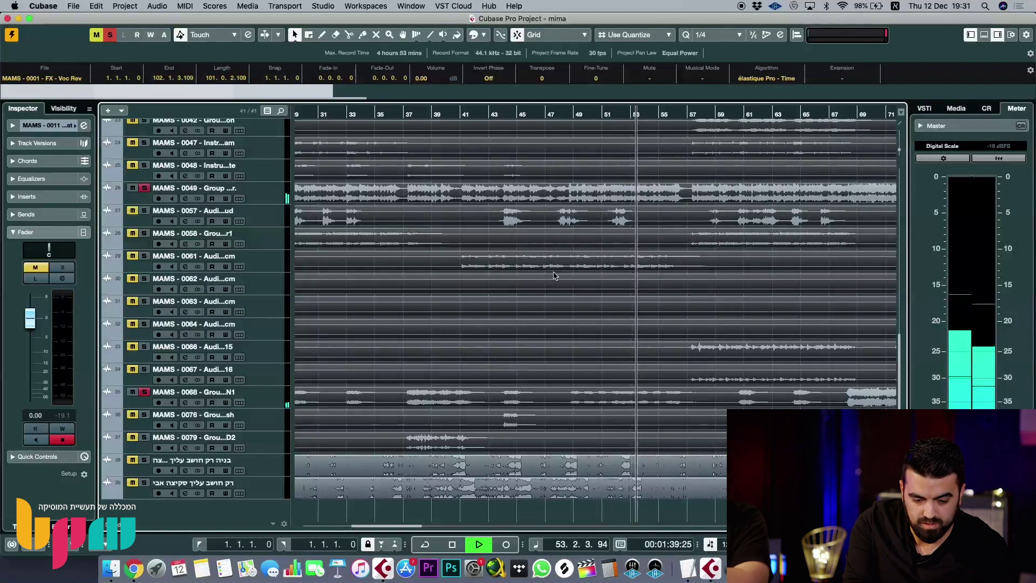
- Clear all solos and mute the H-delay V and LVerb FX tracks while the arrangement keeps playing
{"action": "scroll", "coordinate": [553, 275], "scroll_direction": "up", "scroll_amount": 10}
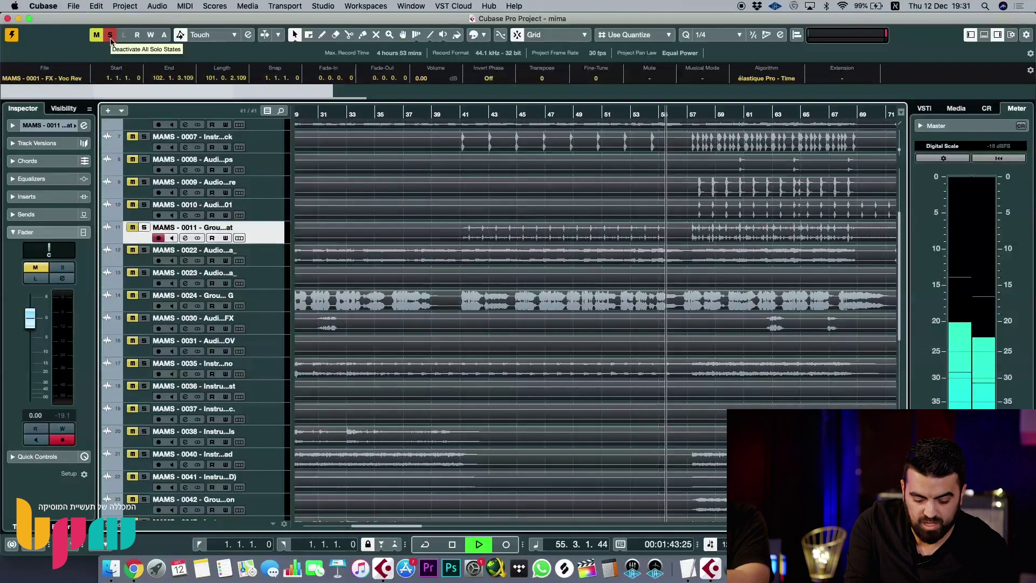
{"action": "key", "text": "g"}
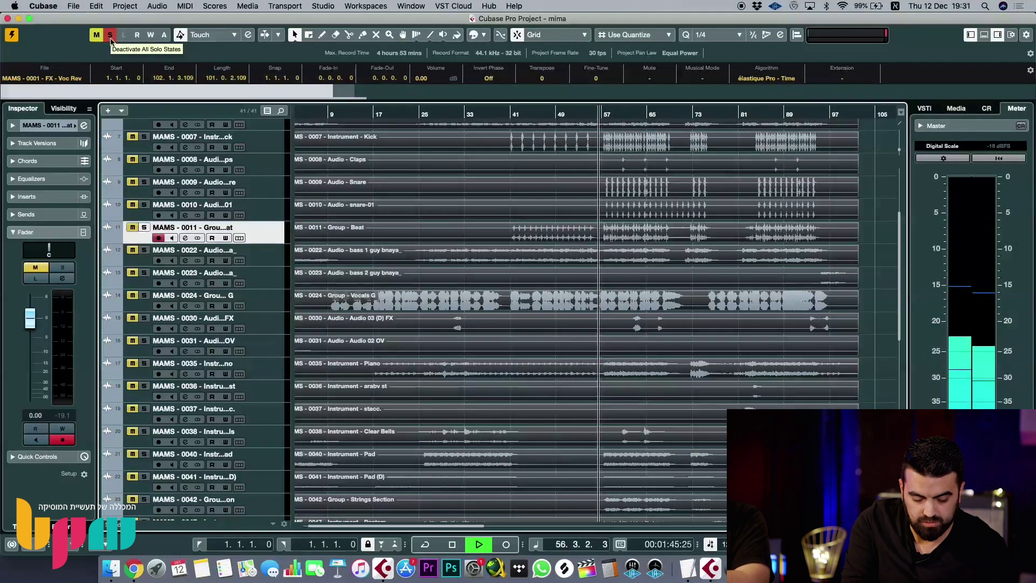
{"action": "left_click", "coordinate": [111, 37]}
{"action": "scroll", "coordinate": [573, 210], "scroll_direction": "up", "scroll_amount": 3}
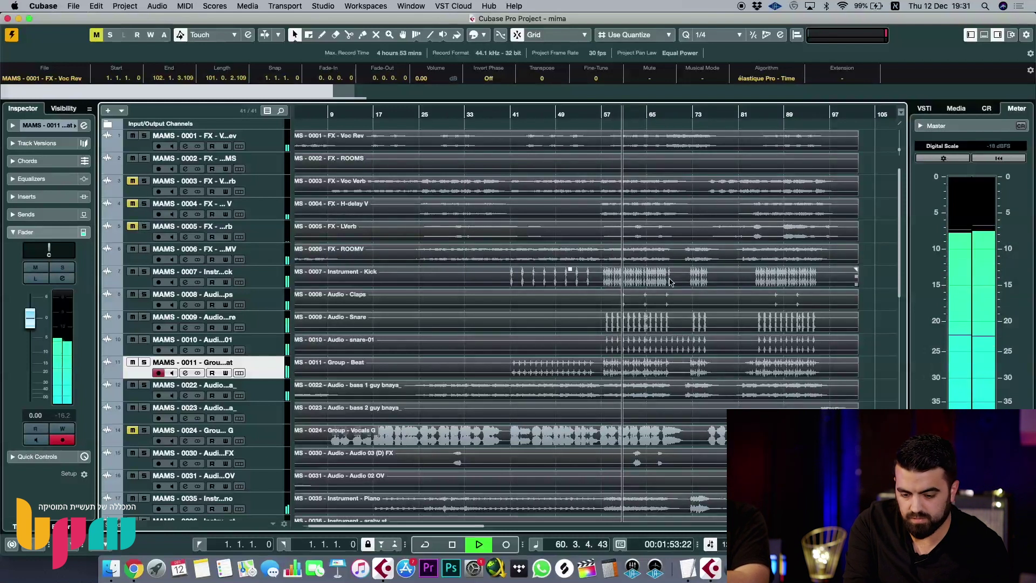
{"action": "scroll", "coordinate": [670, 281], "scroll_direction": "down", "scroll_amount": 8}
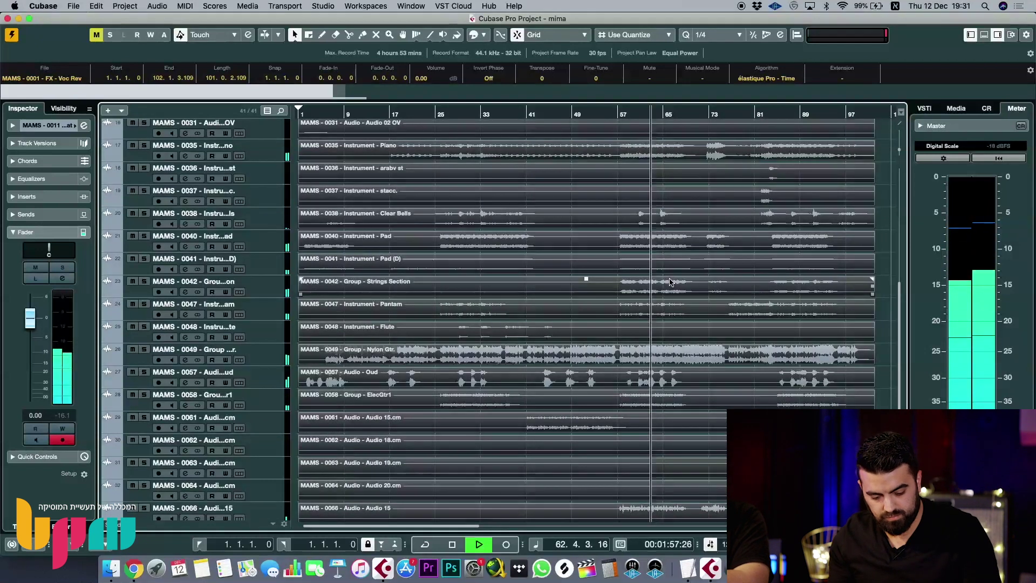
{"action": "key", "text": "h"}
{"action": "key", "text": "h"}
{"action": "key", "text": "h"}
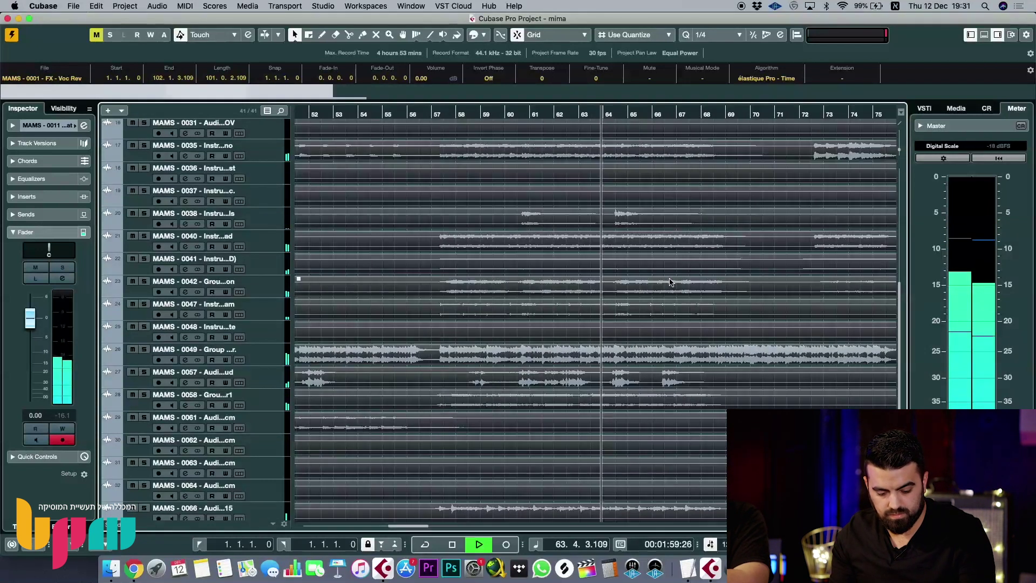
{"action": "key", "text": "h"}
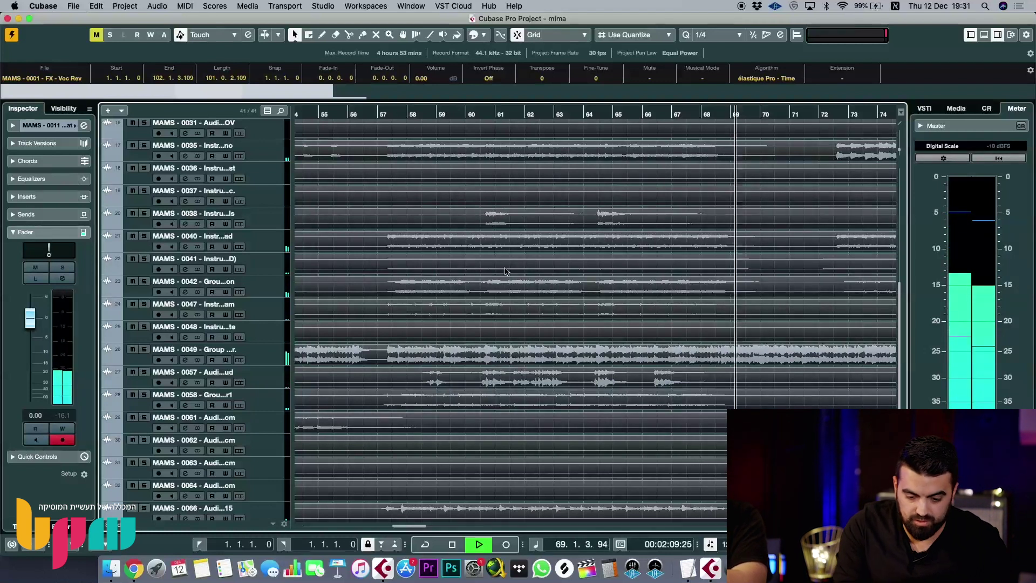
- Solo the Nylon Gtr. group, listen to it from bar 60 and stop playback
{"action": "key", "text": "shift+b"}
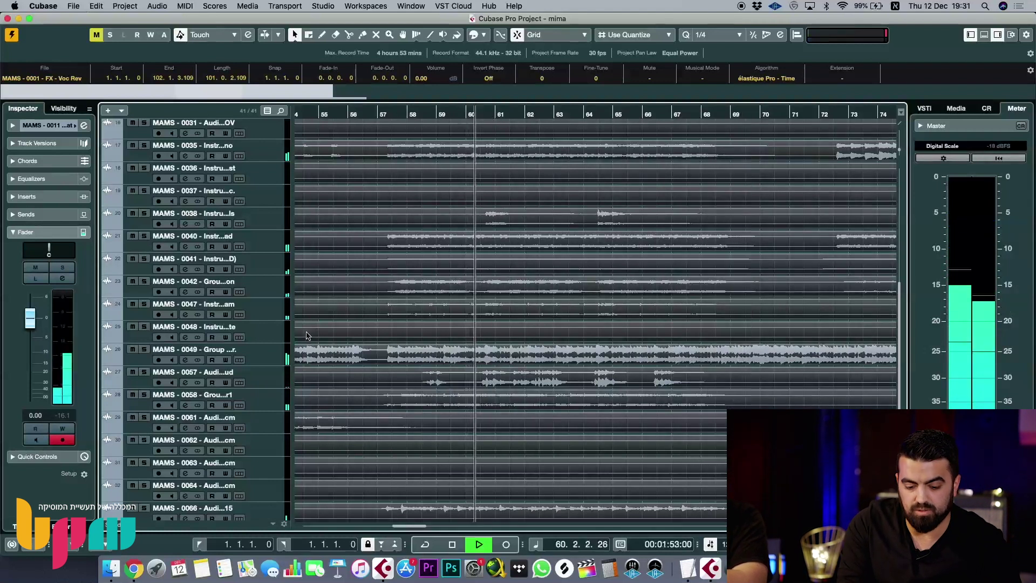
{"action": "left_click", "coordinate": [144, 349]}
{"action": "key", "text": "shift+b"}
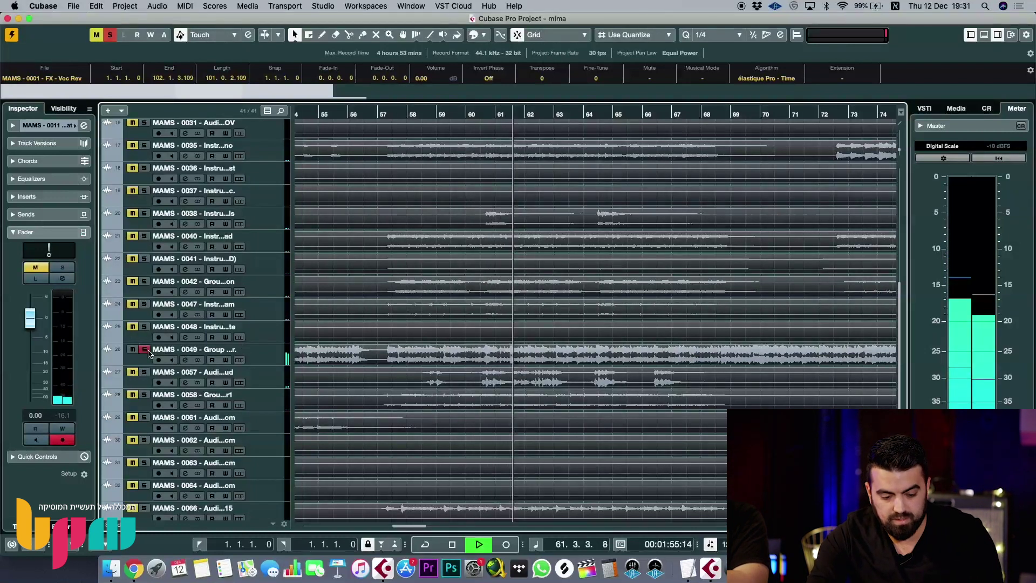
{"action": "key", "text": "space"}
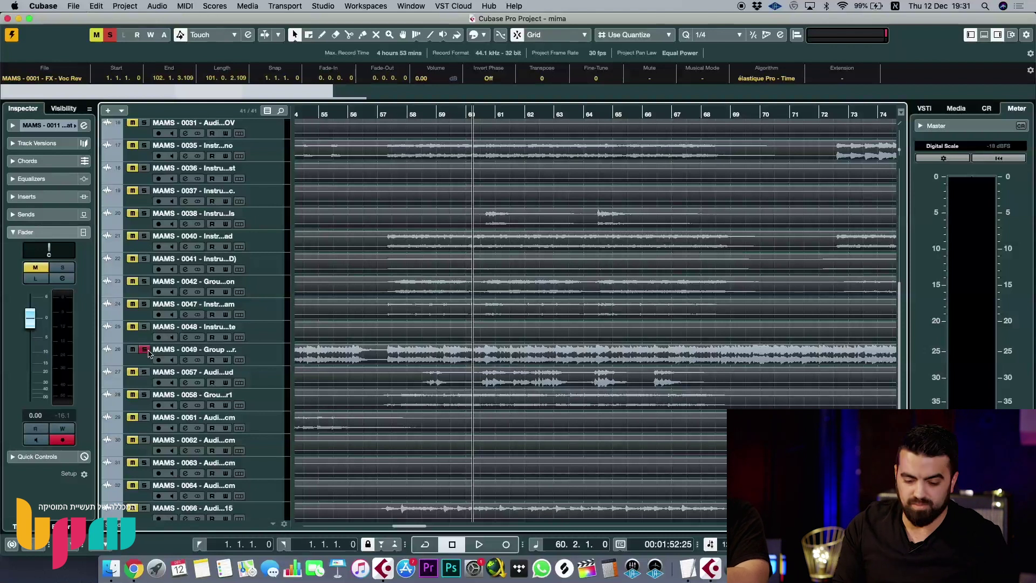
- Clear the solo, look over the tracks across the whole song and play the arrangement from bar 60
{"action": "key", "text": "g"}
{"action": "key", "text": "g"}
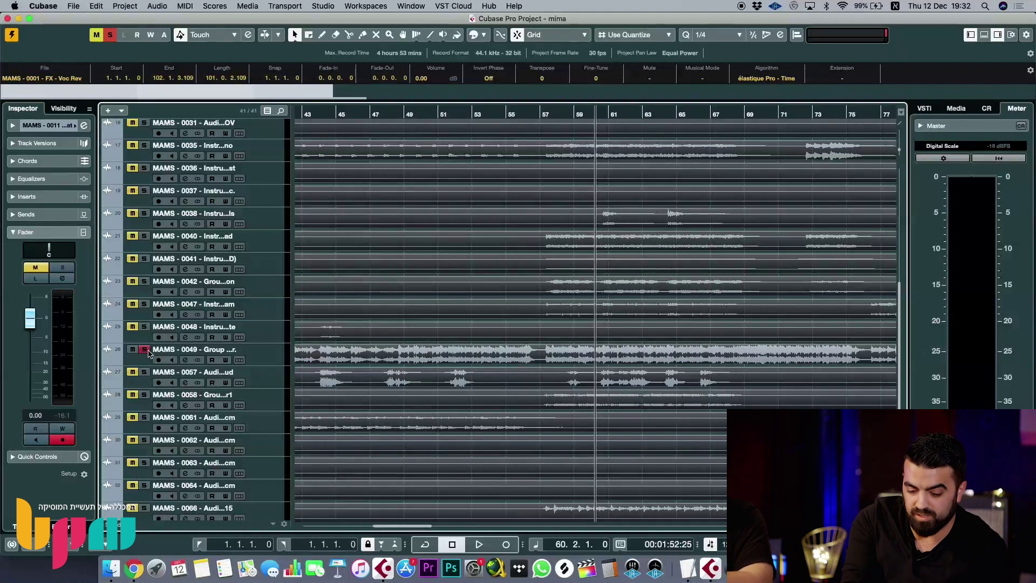
{"action": "scroll", "coordinate": [474, 414], "scroll_direction": "up", "scroll_amount": 10}
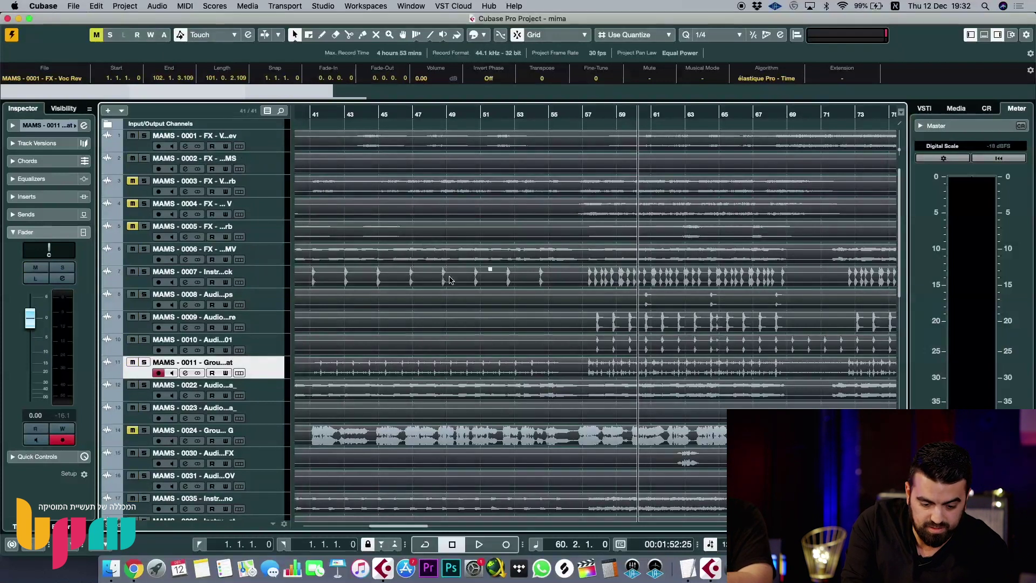
{"action": "scroll", "coordinate": [668, 338], "scroll_direction": "down", "scroll_amount": 15}
{"action": "key", "text": "g"}
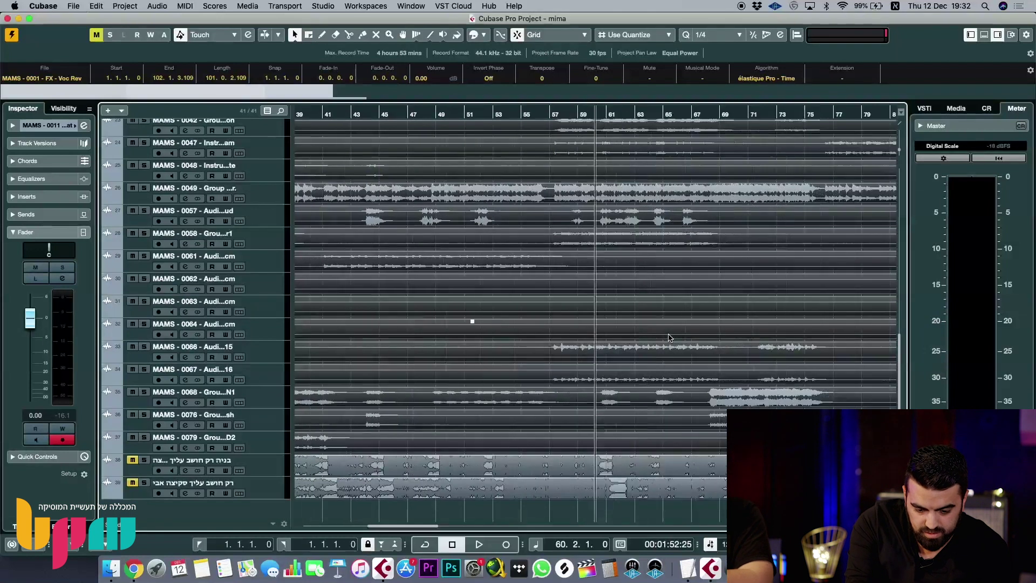
{"action": "key", "text": "g"}
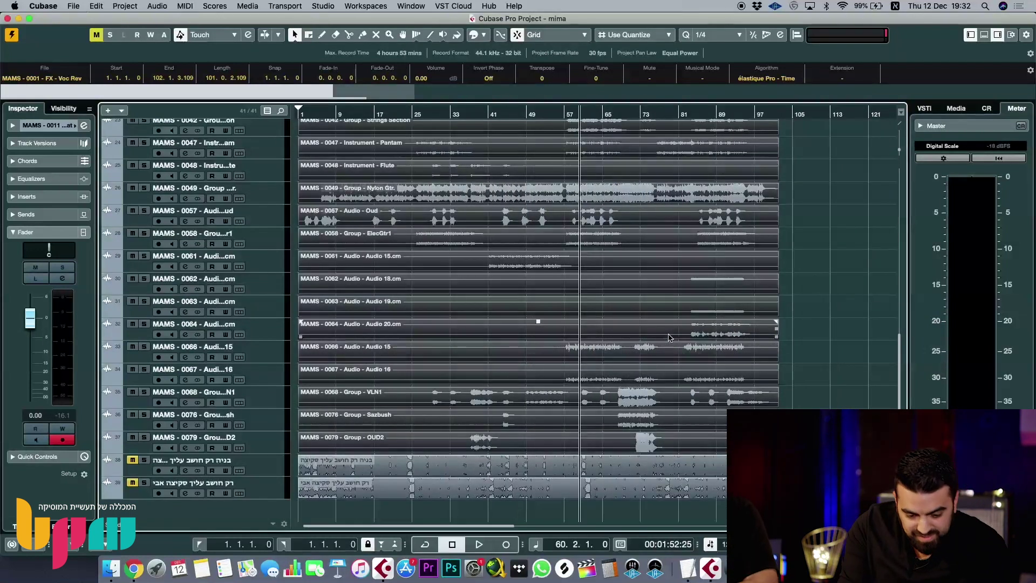
{"action": "scroll", "coordinate": [583, 336], "scroll_direction": "up", "scroll_amount": 15}
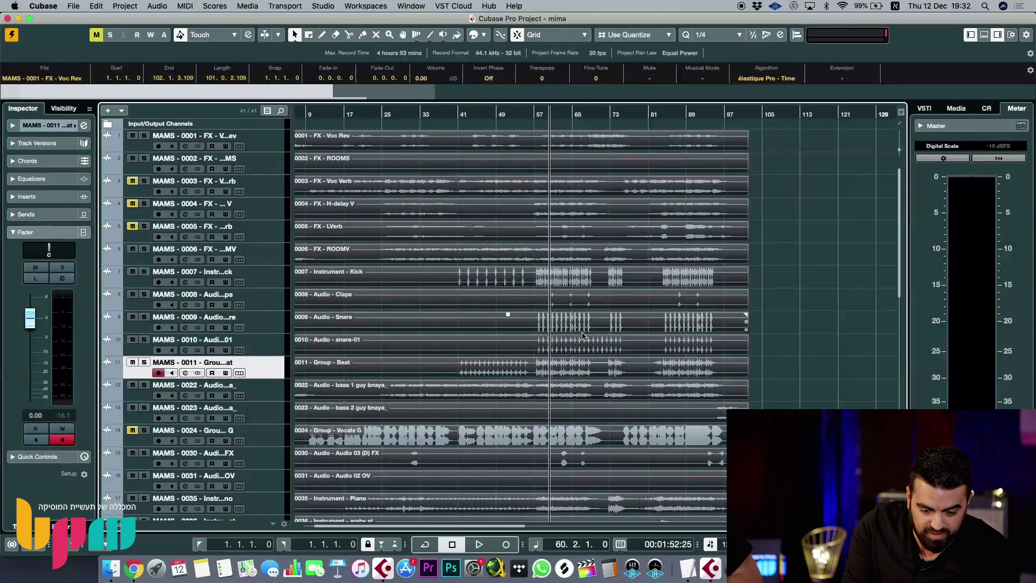
{"action": "scroll", "coordinate": [583, 335], "scroll_direction": "down", "scroll_amount": 15}
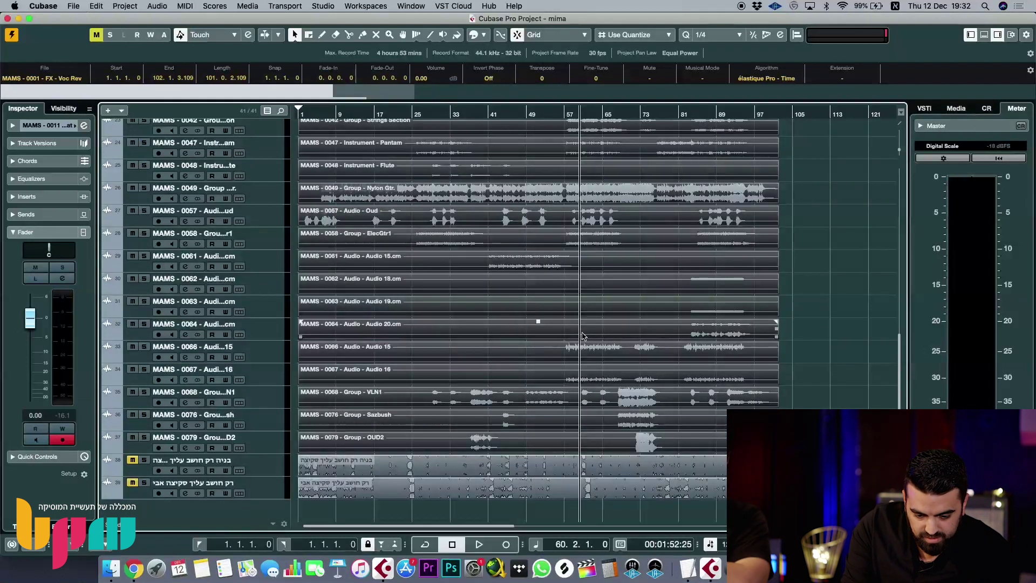
{"action": "key", "text": "space"}
{"action": "scroll", "coordinate": [517, 328], "scroll_direction": "up", "scroll_amount": 4}
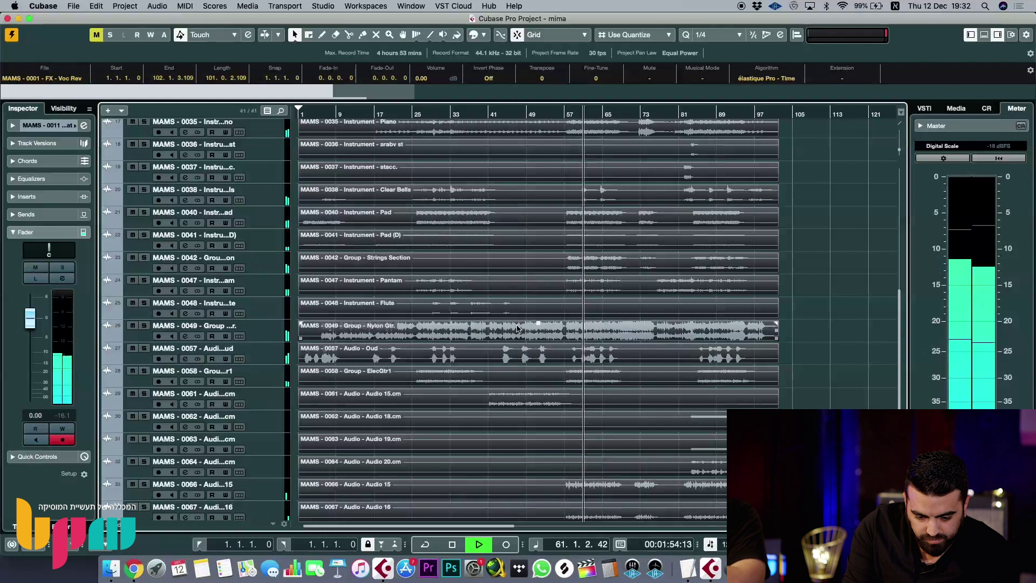
- Solo the Pad instrument track and replay it from bar 56, beat 4, just before the bar 57 entrance
{"action": "left_click", "coordinate": [145, 213]}
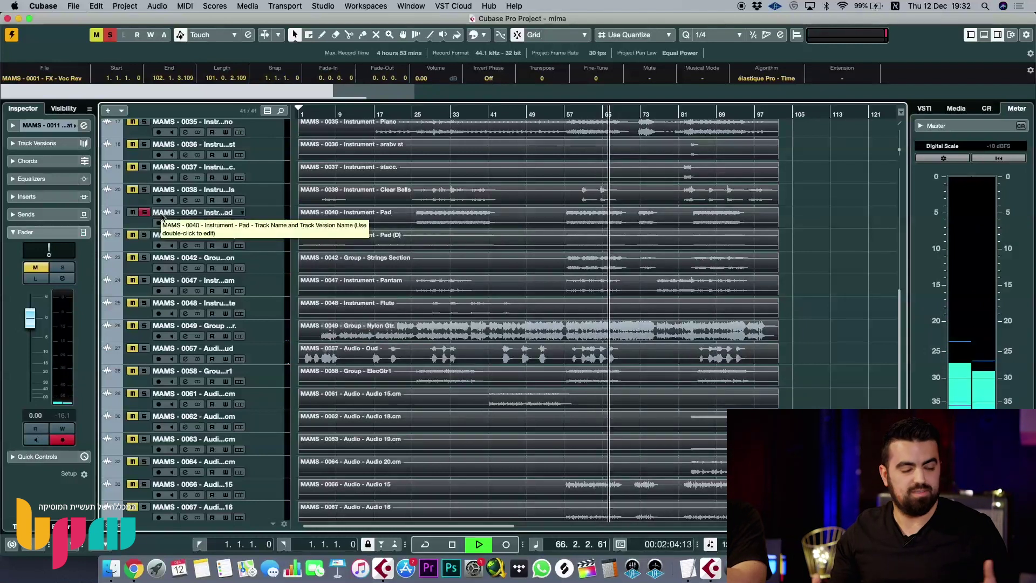
{"action": "key", "text": "space"}
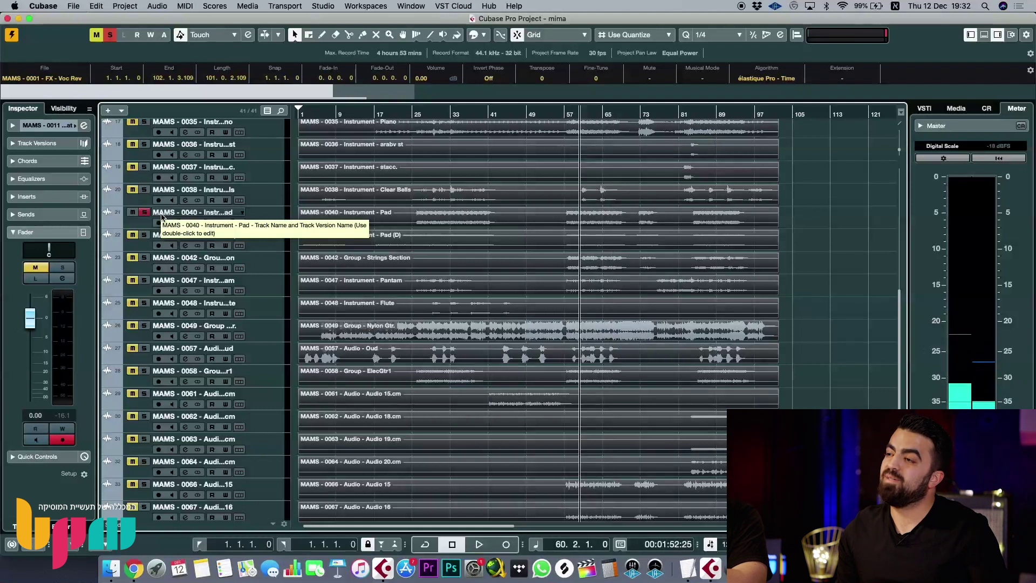
{"action": "key", "text": "h"}
{"action": "key", "text": "h"}
{"action": "key", "text": "h"}
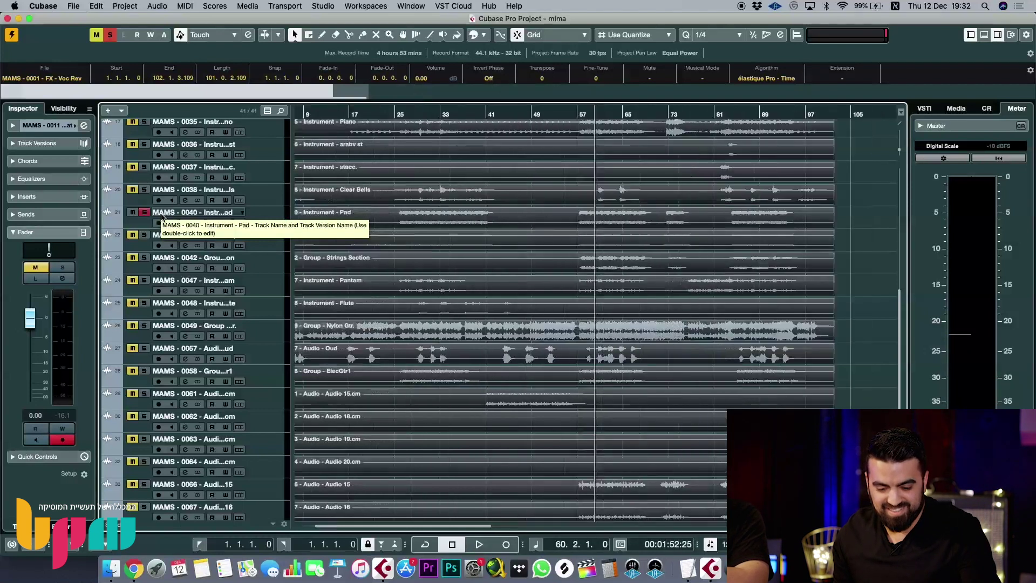
{"action": "left_click", "coordinate": [554, 112]}
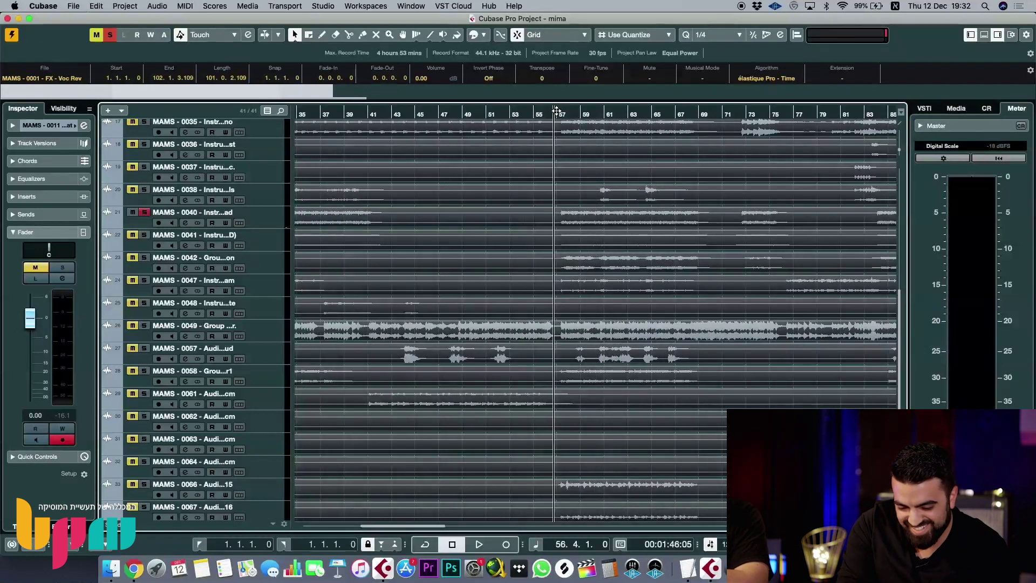
{"action": "key", "text": "h"}
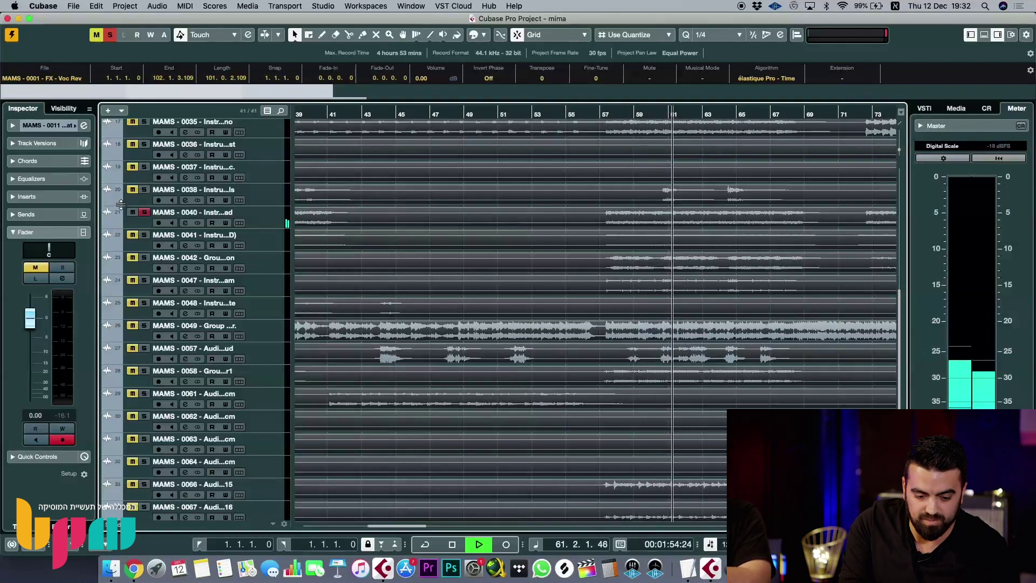
- Add the Pad (D) track to the soloed Pad and listen to both around bar 58
{"action": "left_click", "coordinate": [144, 235]}
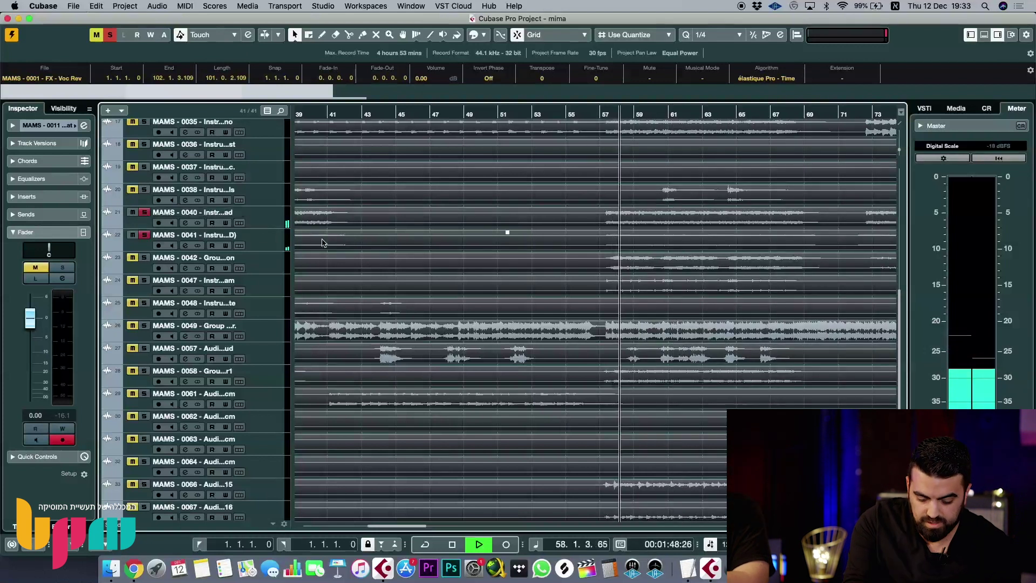
{"action": "key", "text": "g"}
{"action": "key", "text": "g"}
{"action": "key", "text": "g"}
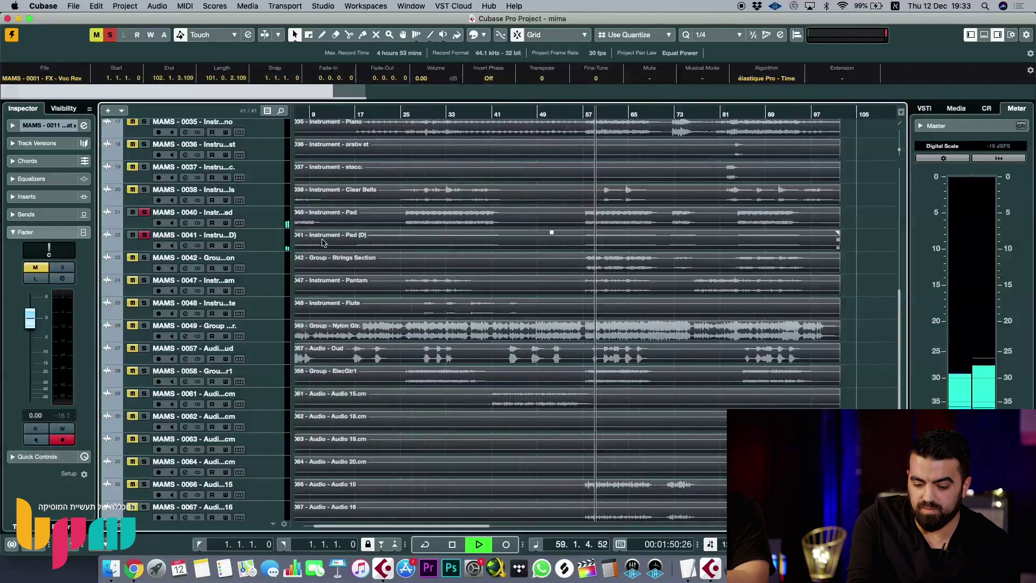
{"action": "key", "text": "h"}
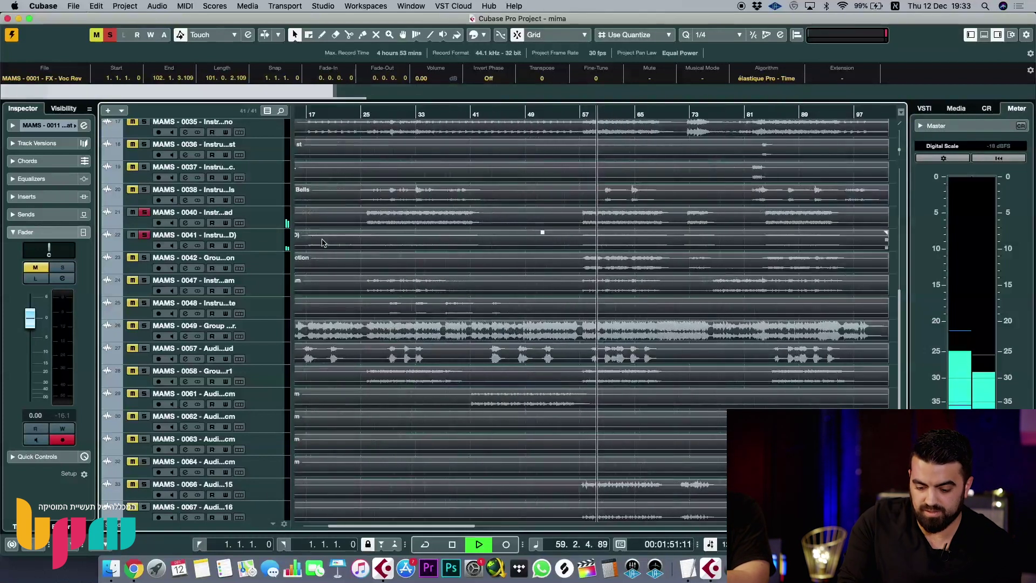
- Add the Strings Section group to the solo, remove both pad tracks from it and replay the strings around bar 57
{"action": "left_click", "coordinate": [144, 258]}
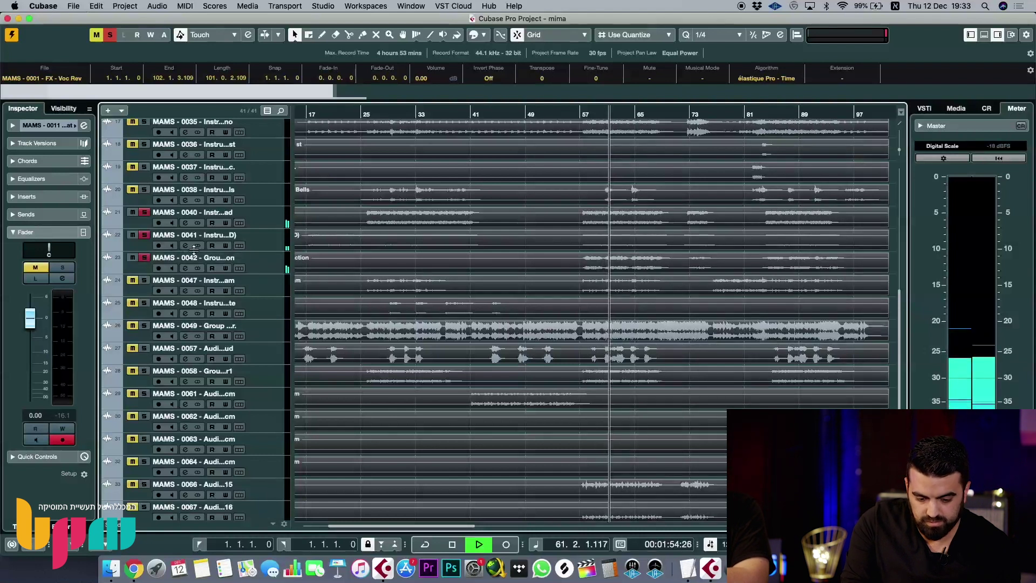
{"action": "key", "text": "space"}
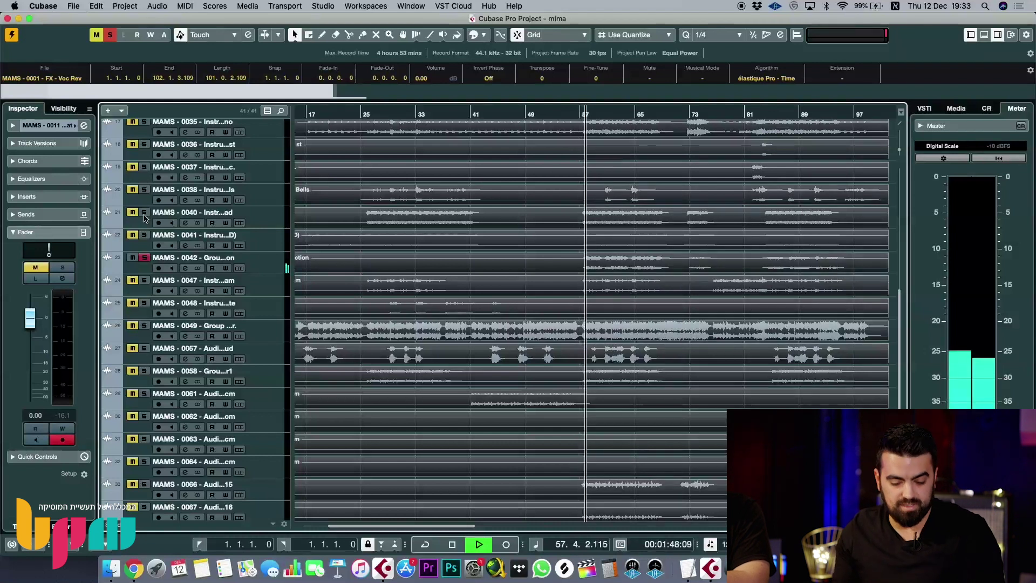
- Try the Pantam track with the soloed strings, remove it, and add the ElecGtr1 group instead while replaying from bar 56, beat 4
{"action": "left_click", "coordinate": [144, 282]}
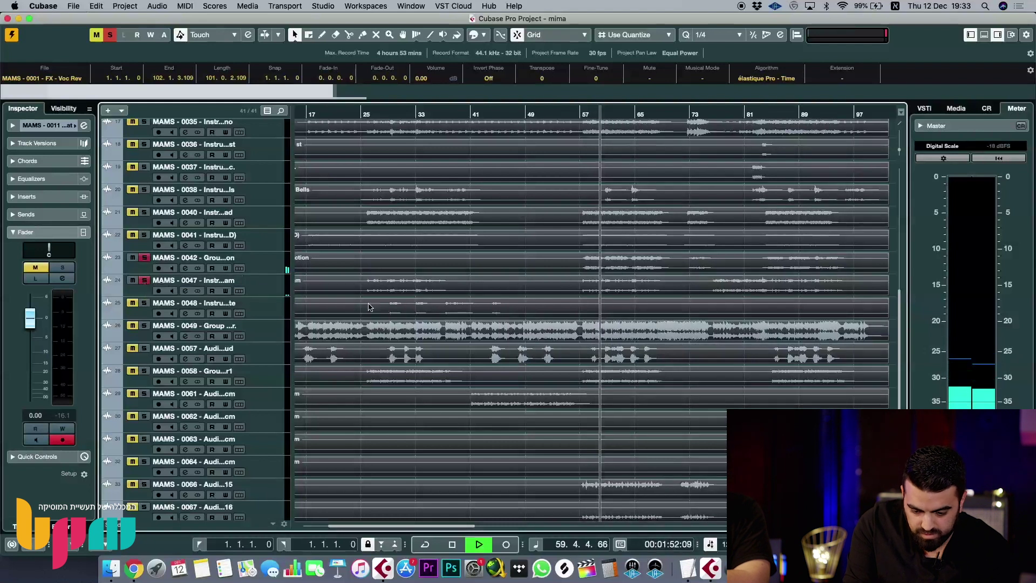
{"action": "left_click", "coordinate": [144, 281]}
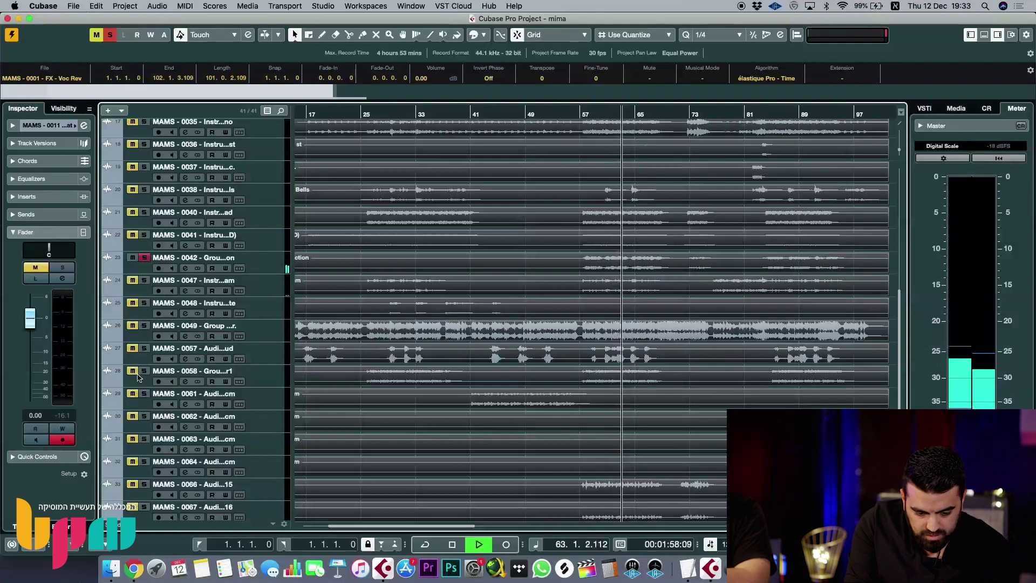
{"action": "key", "text": "shift+f"}
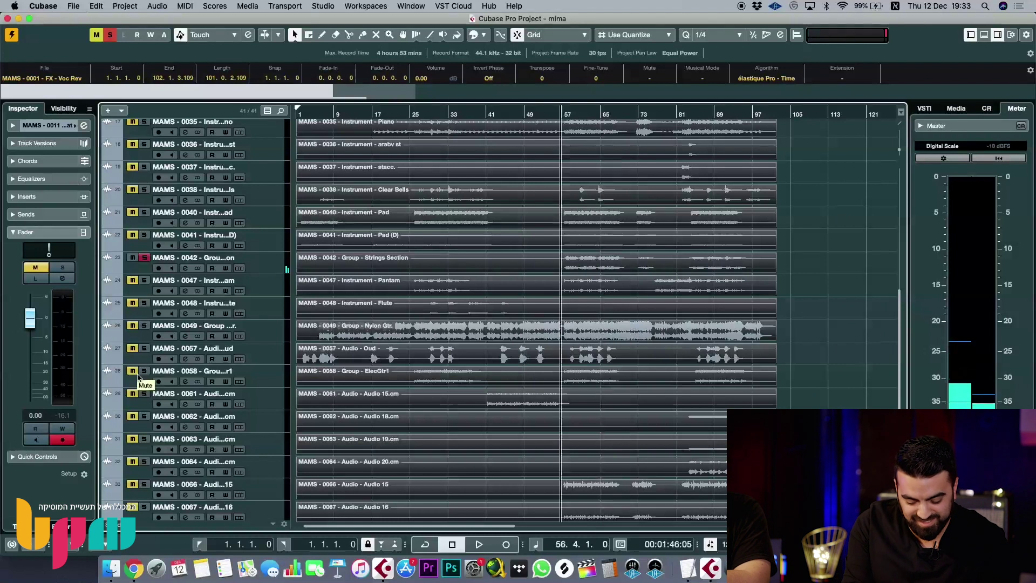
{"action": "left_click", "coordinate": [139, 377]}
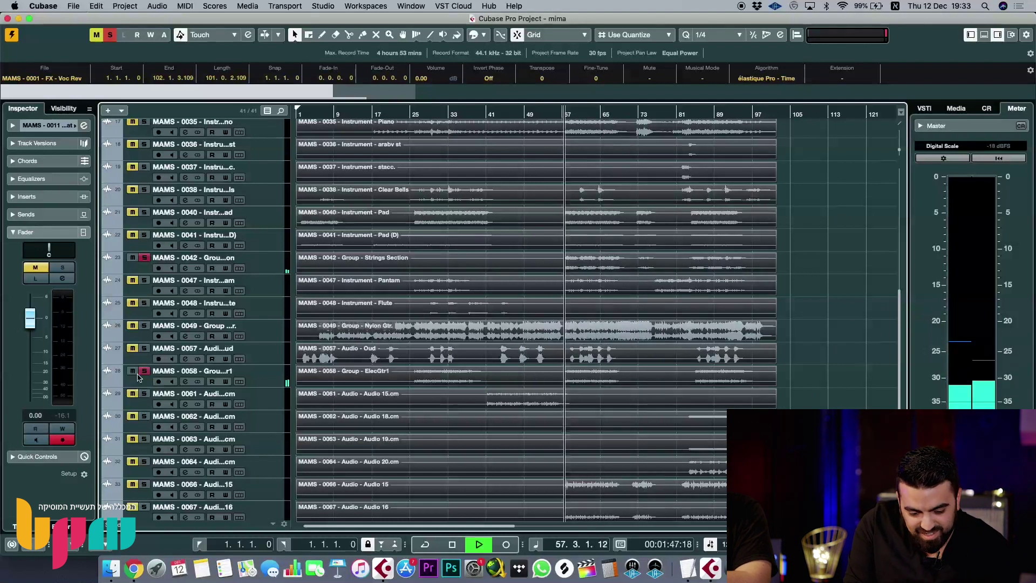
- Add the VLN1 group, Audio 15 and Audio 16 one by one to the soloed strings and ElecGtr1 during playback
{"action": "scroll", "coordinate": [597, 414], "scroll_direction": "down", "scroll_amount": 5}
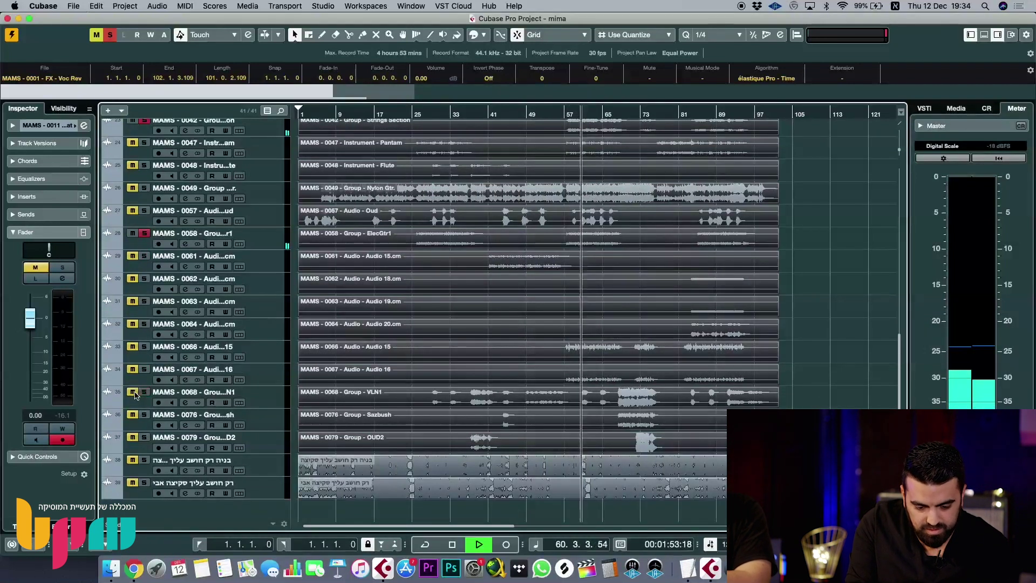
{"action": "left_click", "coordinate": [134, 347]}
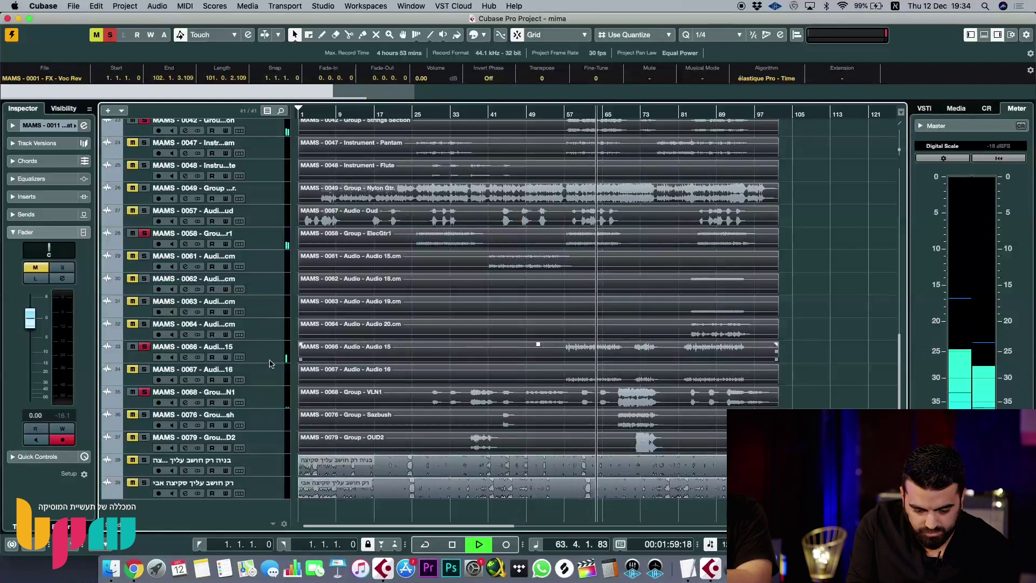
{"action": "left_click", "coordinate": [144, 369]}
{"action": "left_click", "coordinate": [593, 329]}
{"action": "left_click", "coordinate": [616, 314]}
{"action": "left_click", "coordinate": [598, 424]}
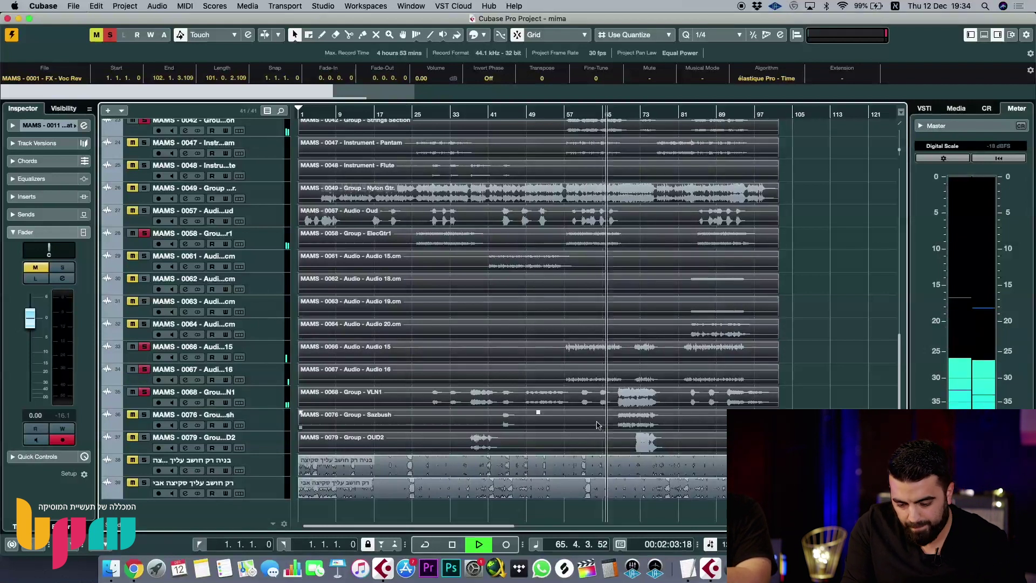
- Replay the soloed layers briefly from bar 56, beat 4, and stop playback with the beginning of the track list in view
{"action": "scroll", "coordinate": [599, 400], "scroll_direction": "up", "scroll_amount": 15}
{"action": "key", "text": "Return"}
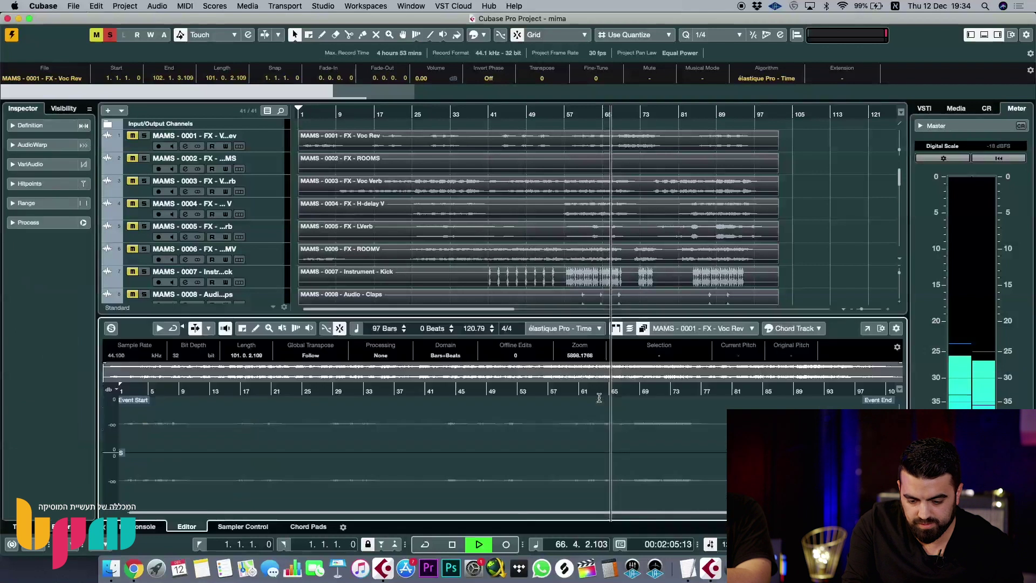
{"action": "key", "text": "space"}
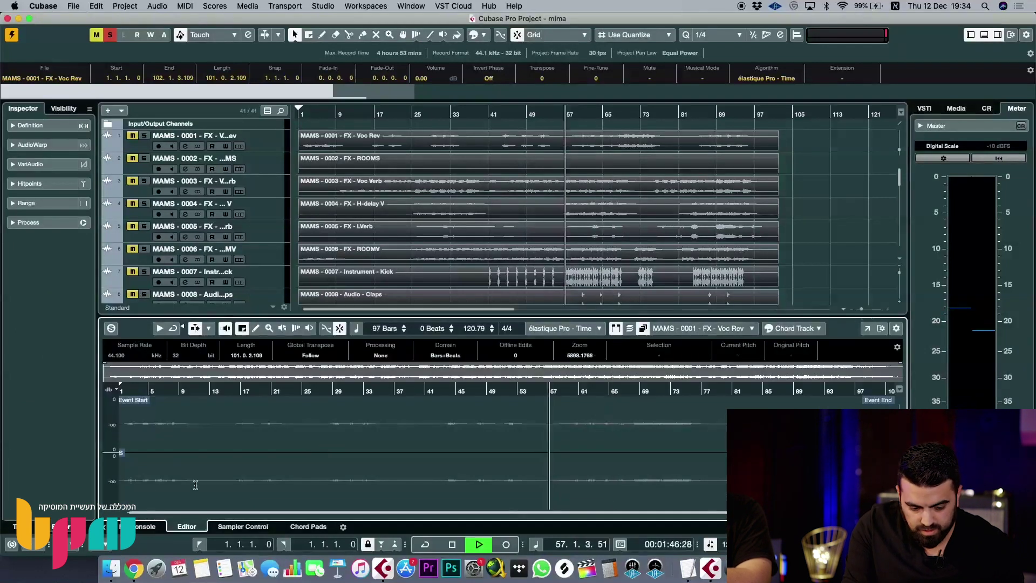
{"action": "key", "text": "Return"}
{"action": "key", "text": "space"}
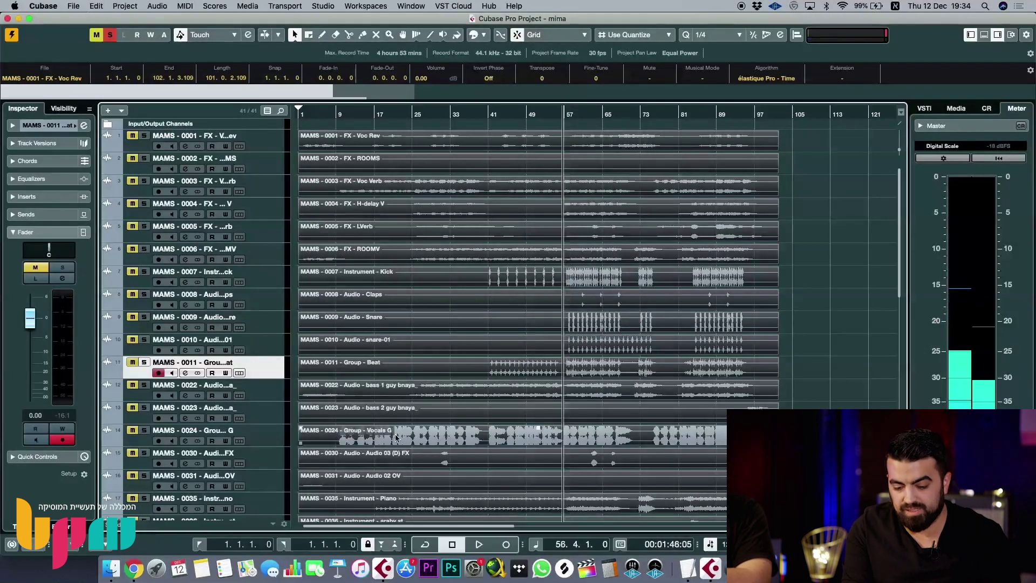
- Solo the Beat group from bar 57, add the Kick and Snare tracks during playback, and stop
{"action": "left_click_drag", "start_coordinate": [583, 122], "coordinate": [536, 145]}
{"action": "left_click", "coordinate": [484, 116]}
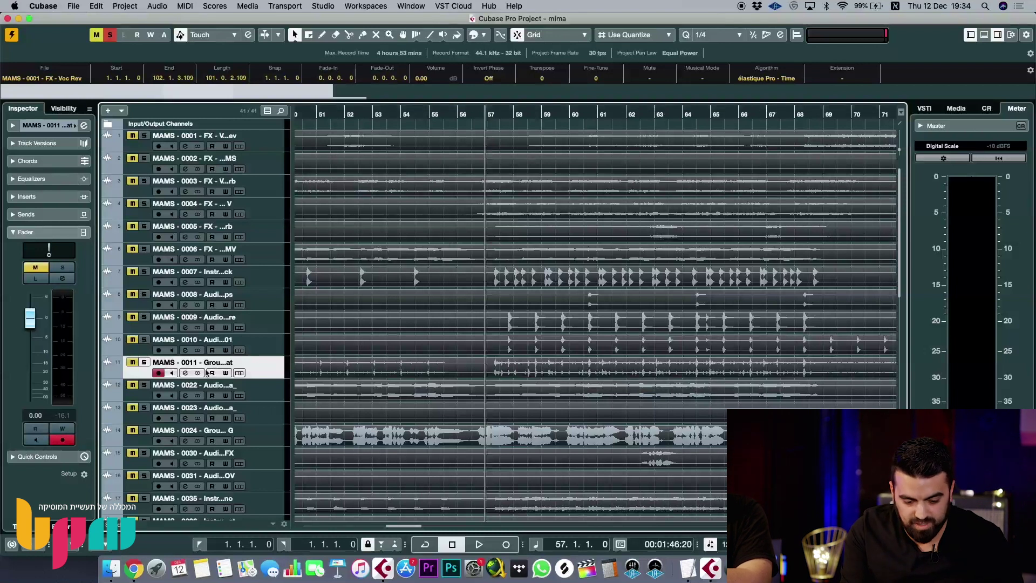
{"action": "key", "text": "space"}
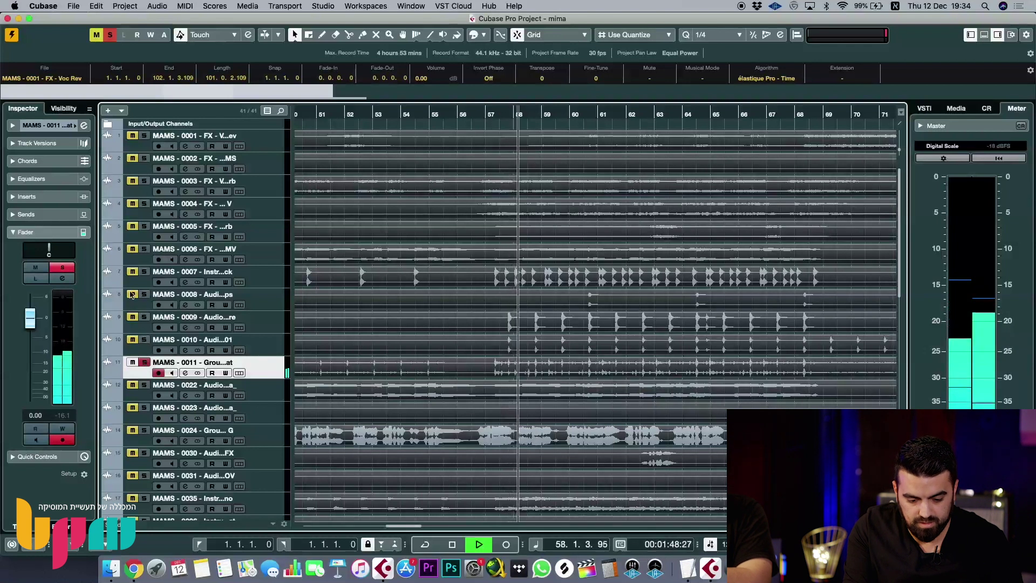
{"action": "left_click", "coordinate": [144, 272]}
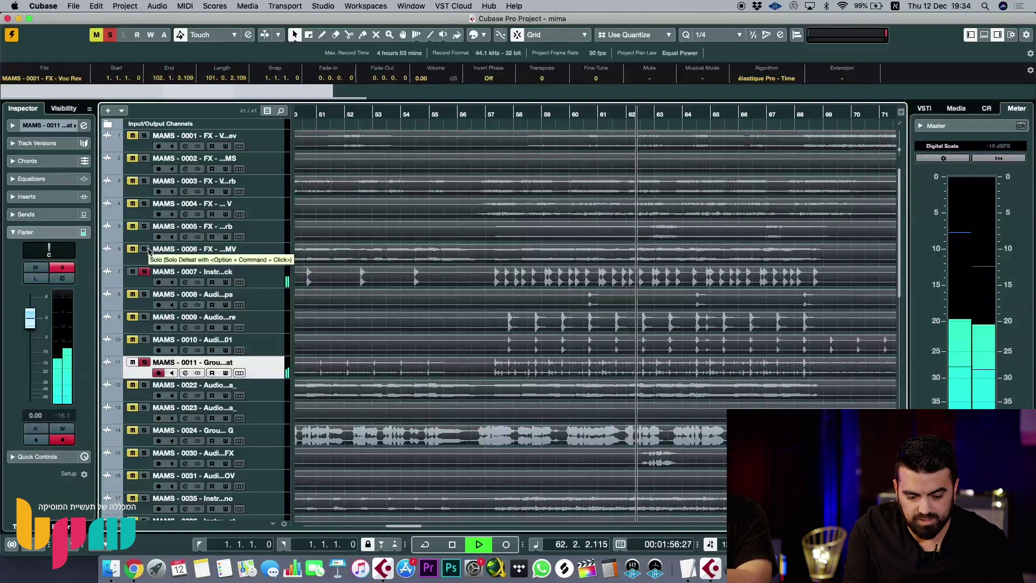
{"action": "left_click", "coordinate": [145, 318]}
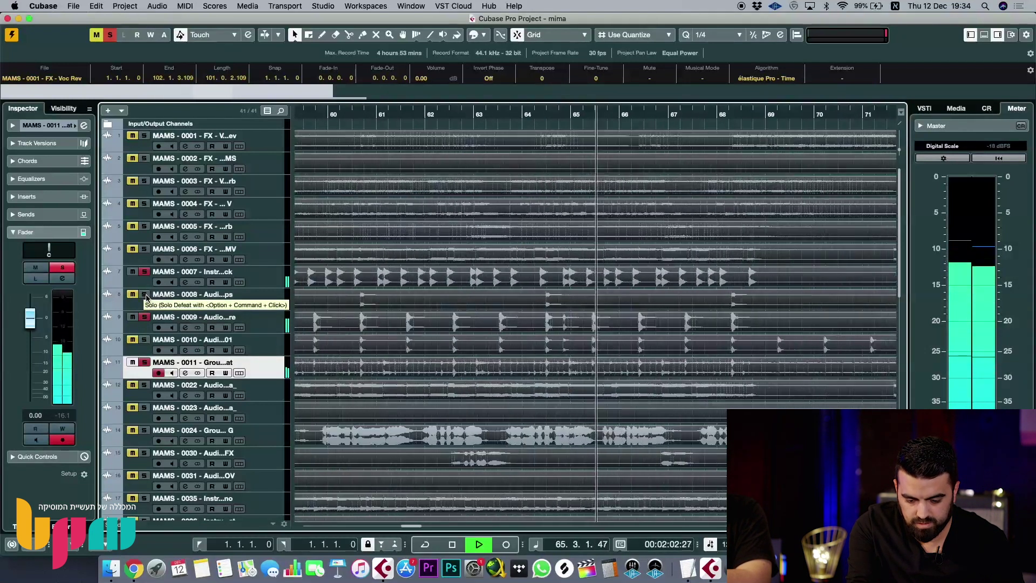
{"action": "key", "text": "space"}
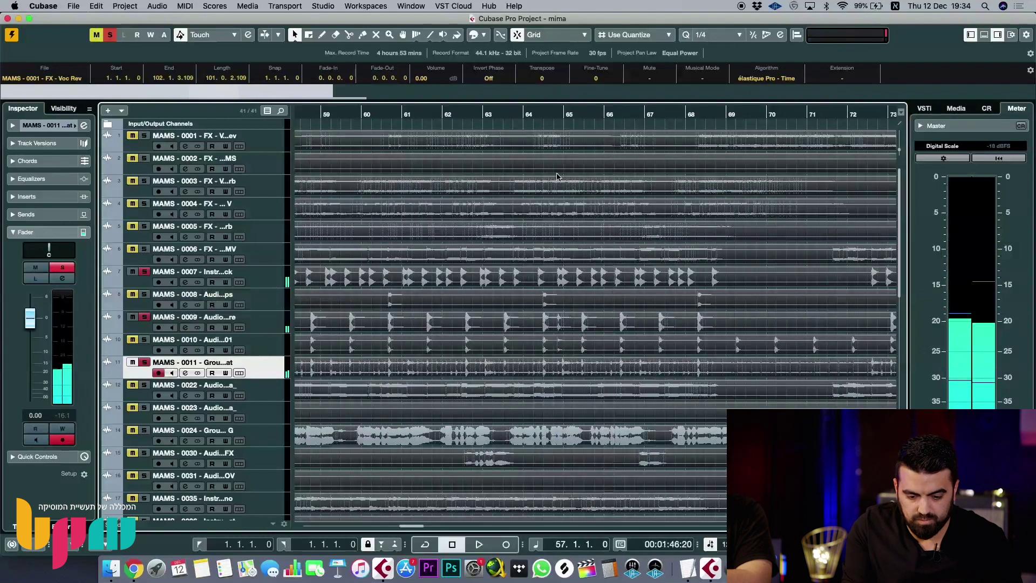
- Move the playback position to bar 61, add the snare-01 track to the soloed drums and play them
{"action": "left_click", "coordinate": [402, 115]}
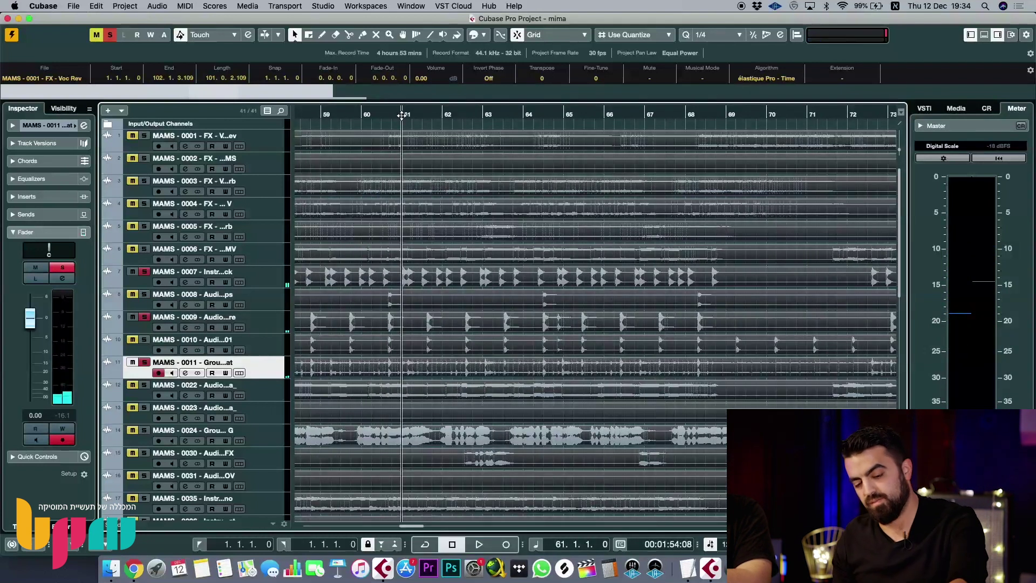
{"action": "key", "text": "h"}
{"action": "key", "text": "h"}
{"action": "key", "text": "h"}
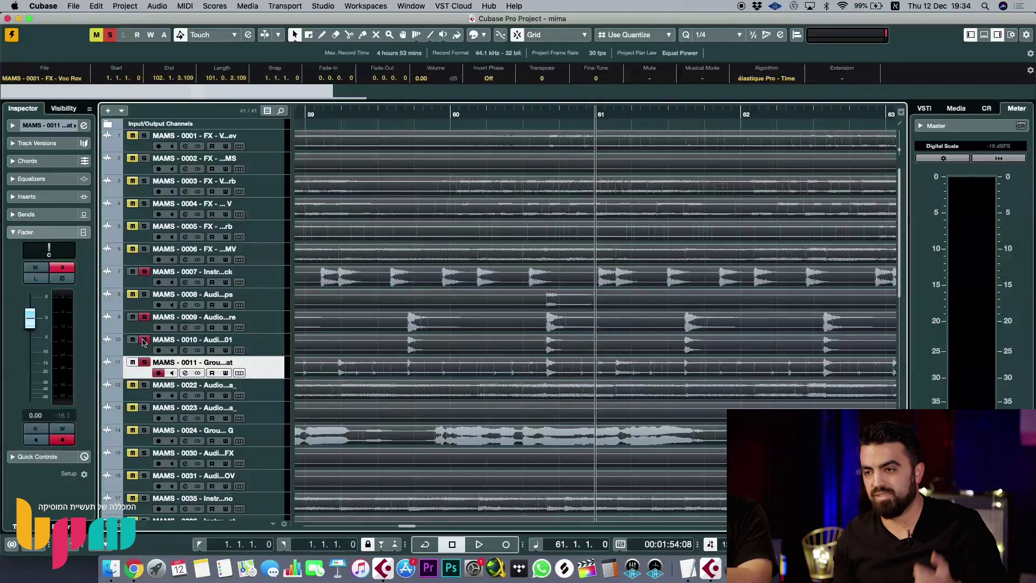
{"action": "key", "text": "h"}
{"action": "key", "text": "h"}
{"action": "key", "text": "h"}
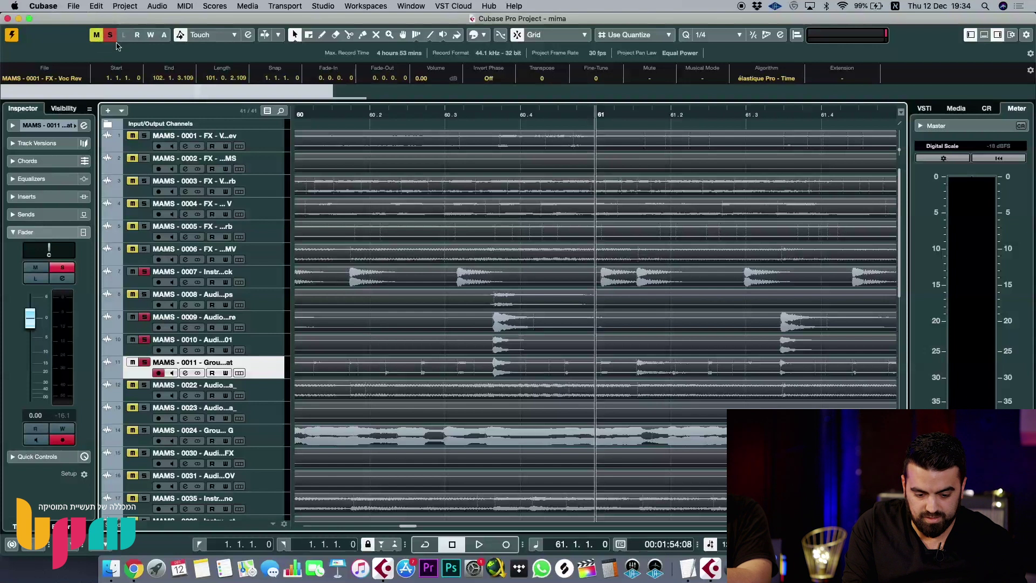
{"action": "key", "text": "space"}
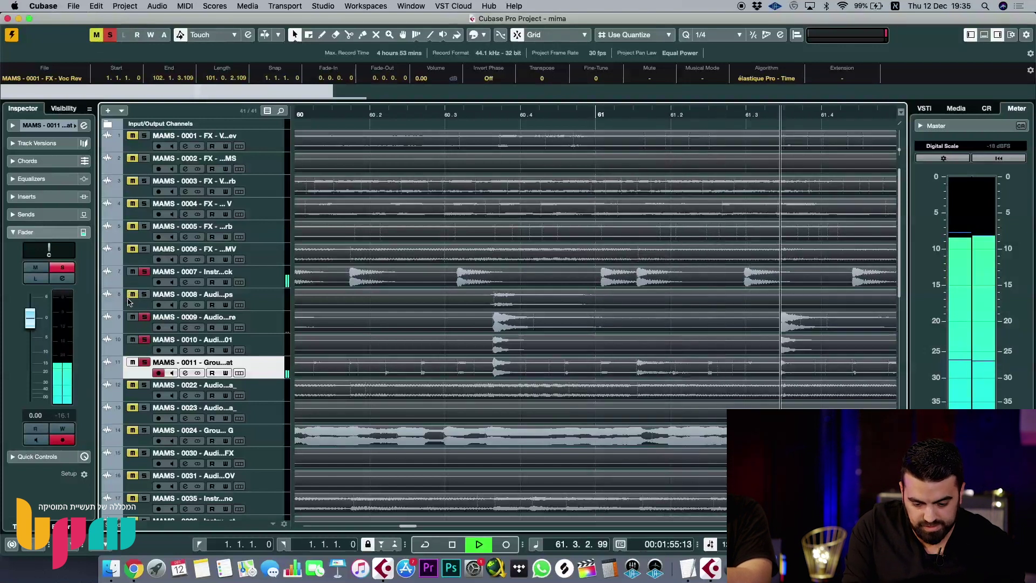
- Compare the soloed drums with the main Snare track removed from the solo and added back
{"action": "key", "text": "g"}
{"action": "key", "text": "g"}
{"action": "key", "text": "g"}
{"action": "key", "text": "g"}
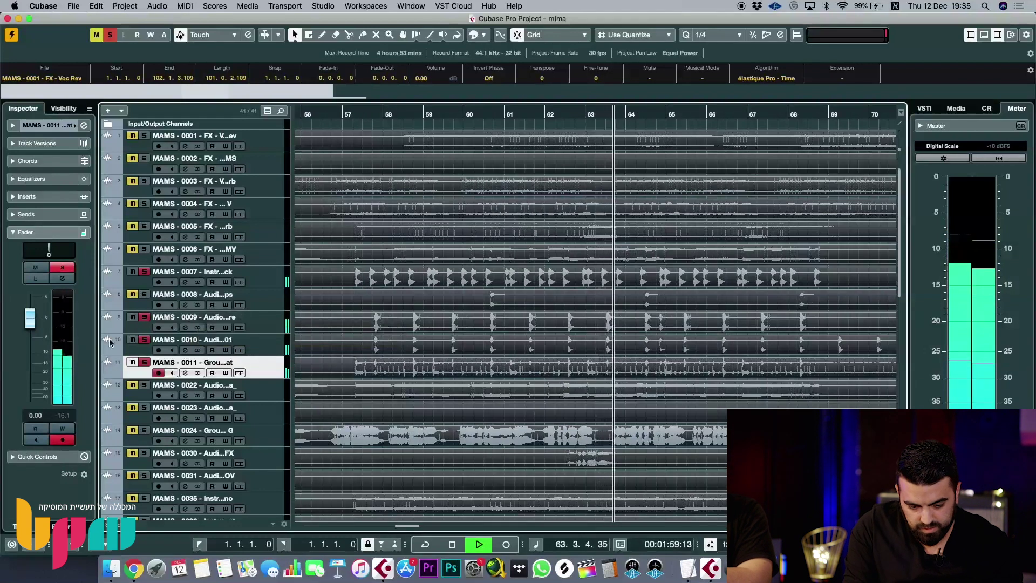
{"action": "key", "text": "space"}
{"action": "key", "text": "space"}
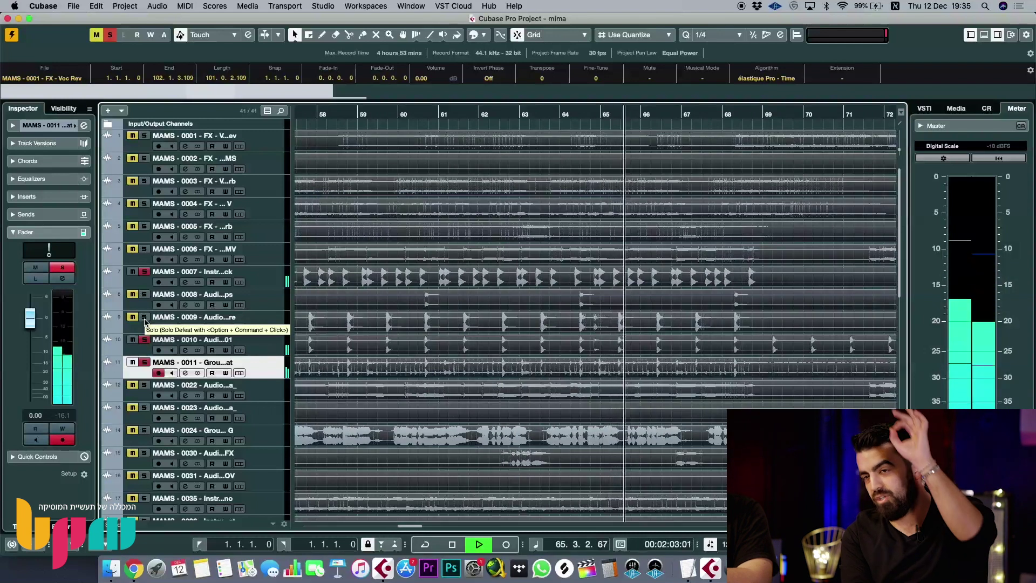
{"action": "key", "text": "h"}
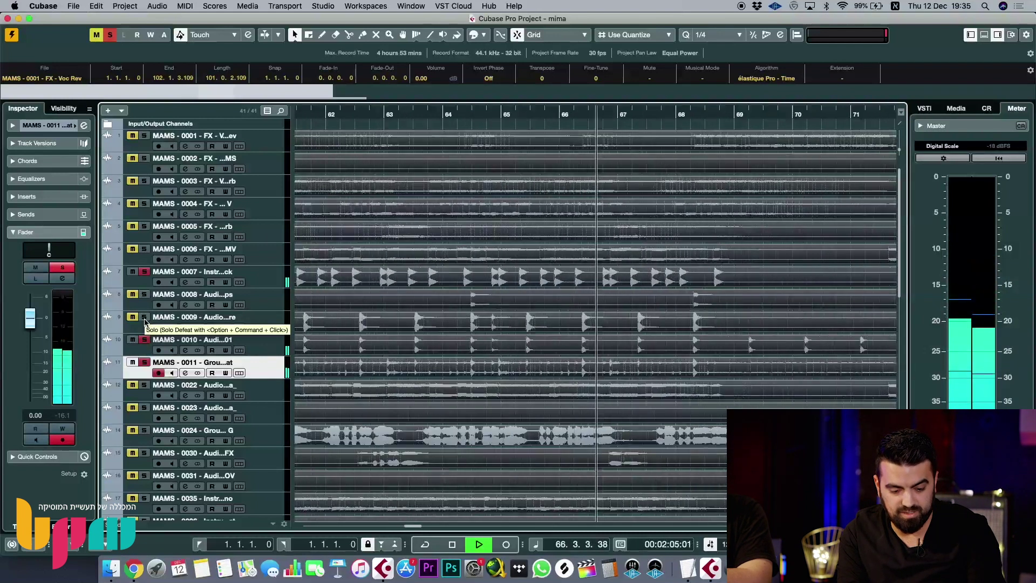
{"action": "left_click", "coordinate": [144, 317]}
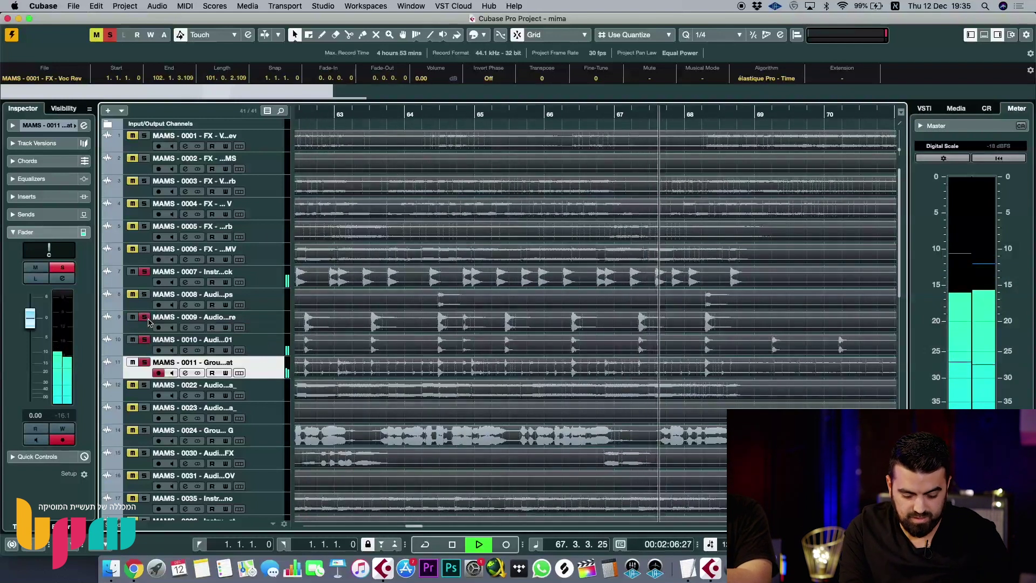
- Replay from bar 61, clear all track solos, listen to the instruments together with the vocals muted, and stop playback
{"action": "key", "text": "g"}
{"action": "key", "text": "KP_Subtract"}
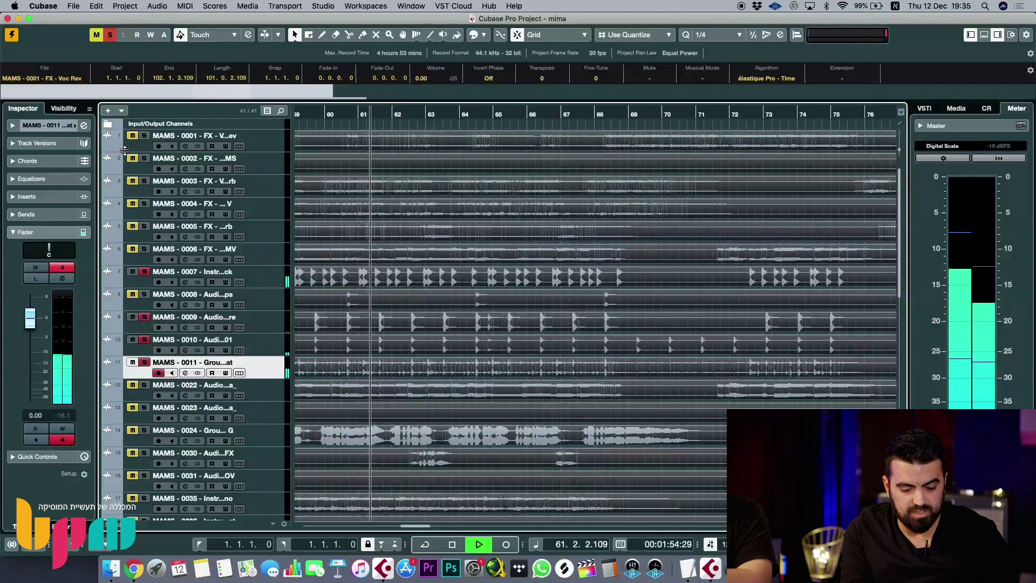
{"action": "left_click", "coordinate": [110, 35]}
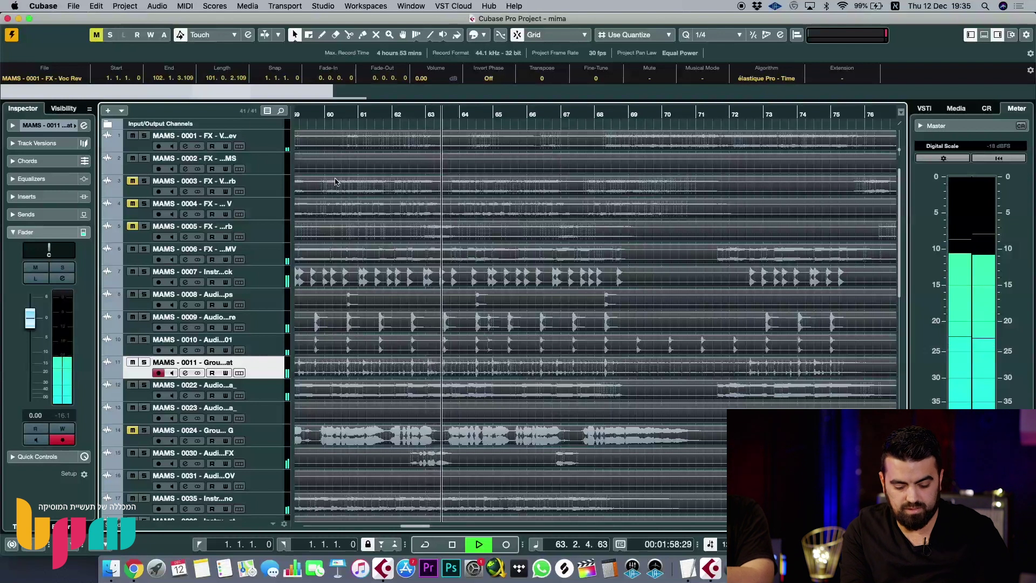
{"action": "key", "text": "g"}
{"action": "key", "text": "h"}
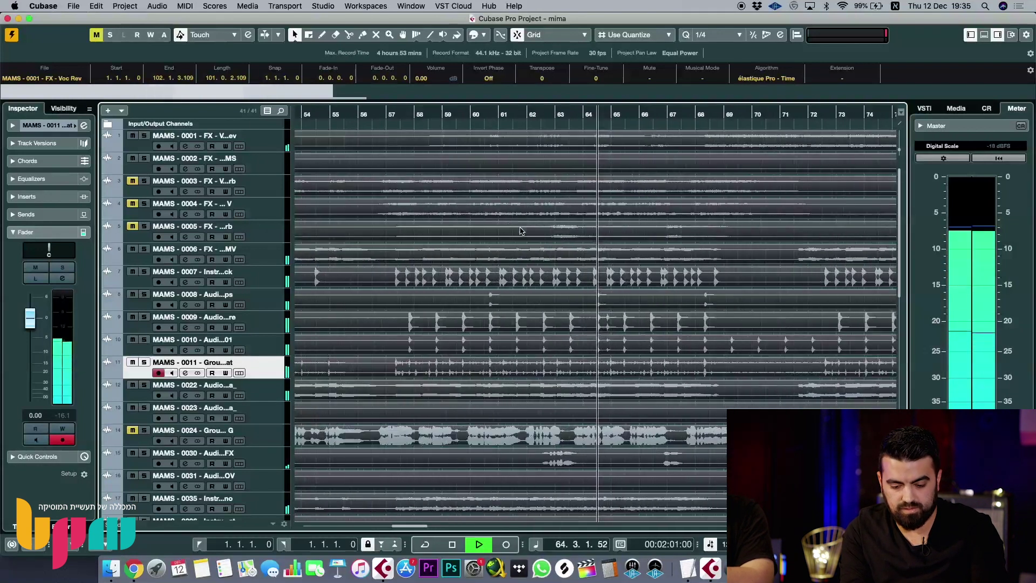
{"action": "key", "text": "space"}
{"action": "key", "text": "h"}
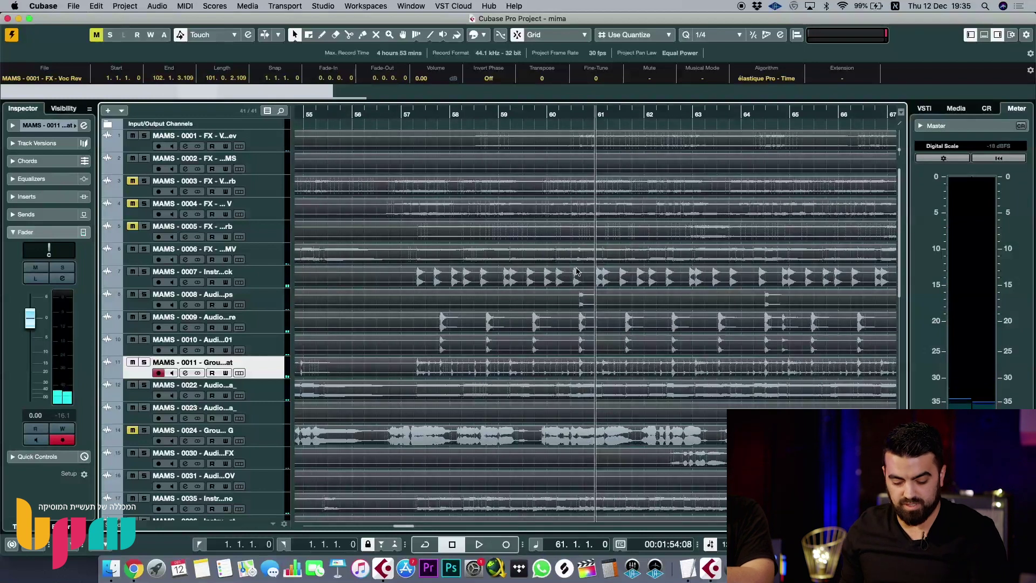
{"action": "key", "text": "g"}
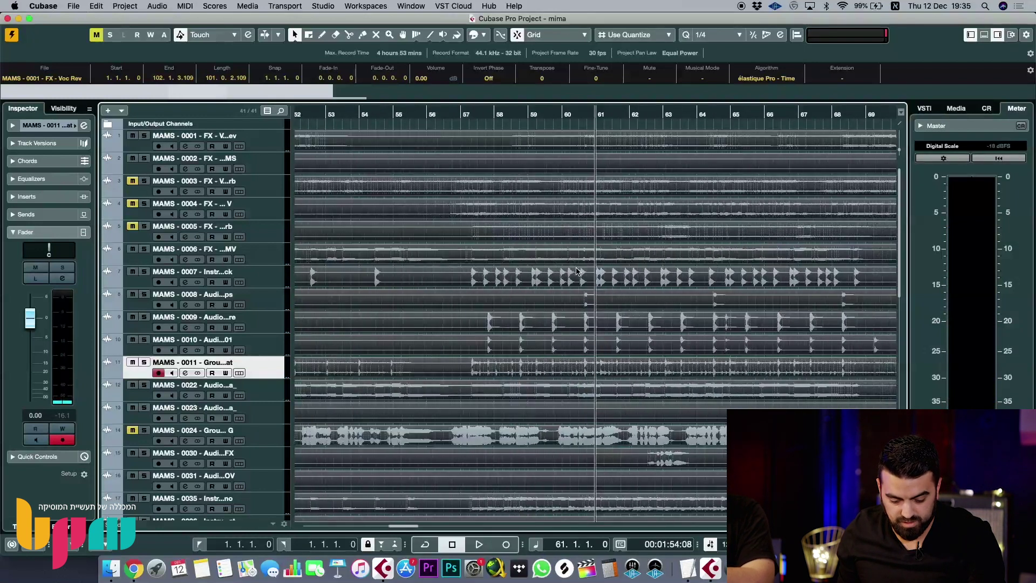
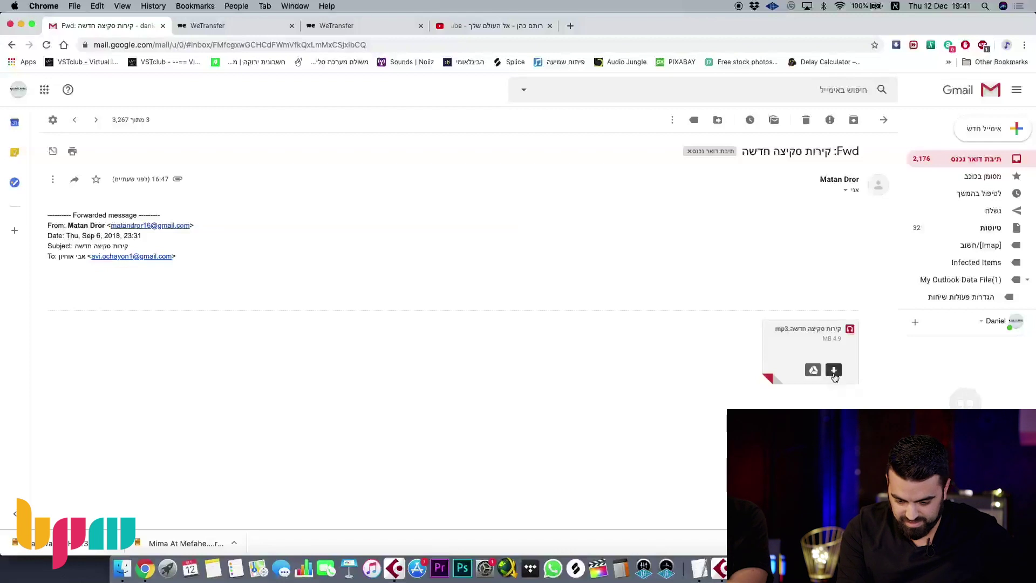
- Save the e-mail's attached sketch "קירות סקיצה חדשה.mp3" to the Desktop and switch to the Cubase project with the stems
{"action": "left_click", "coordinate": [834, 371]}
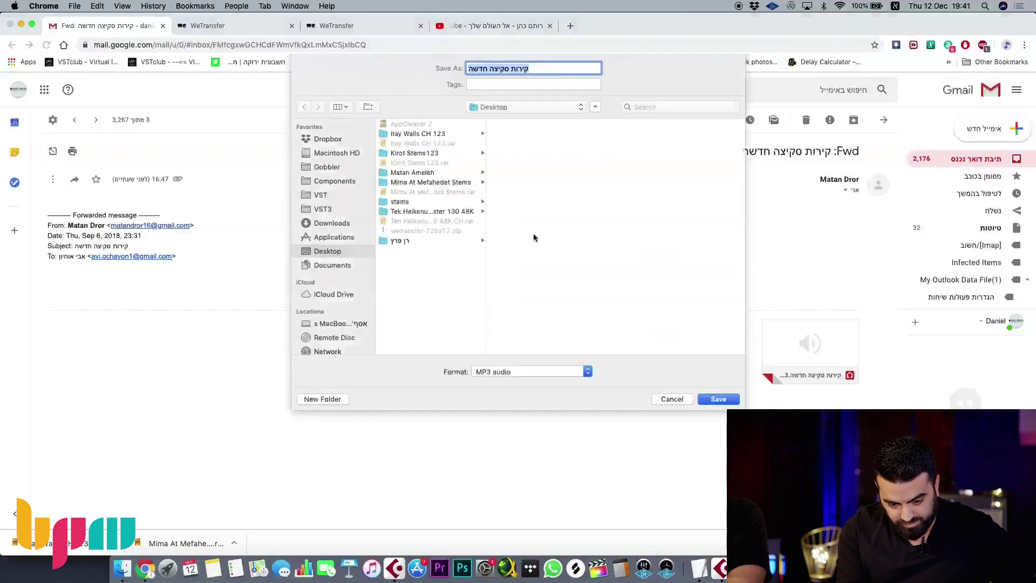
{"action": "key", "text": "Return"}
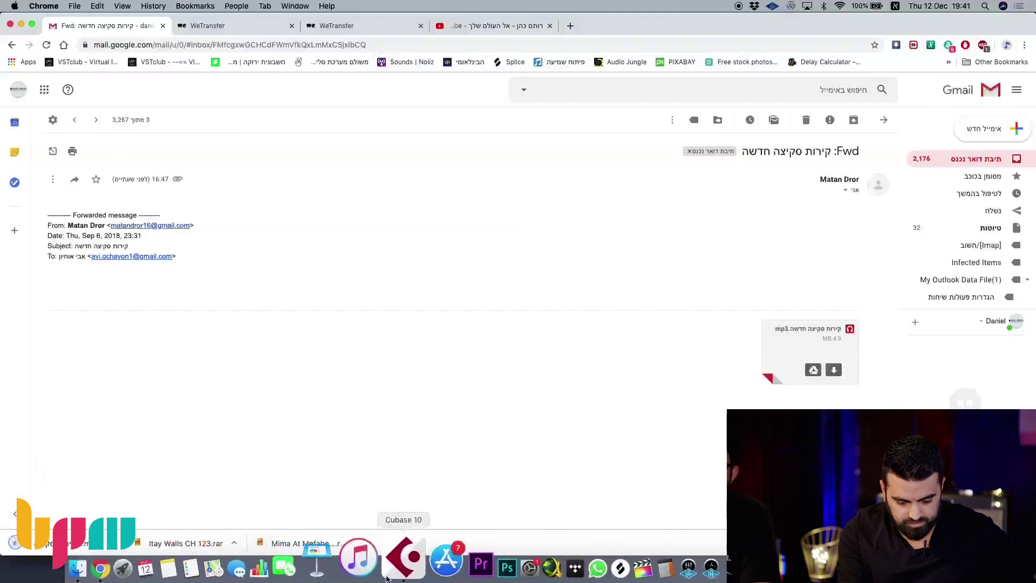
{"action": "left_click", "coordinate": [402, 564]}
{"action": "left_click", "coordinate": [379, 284]}
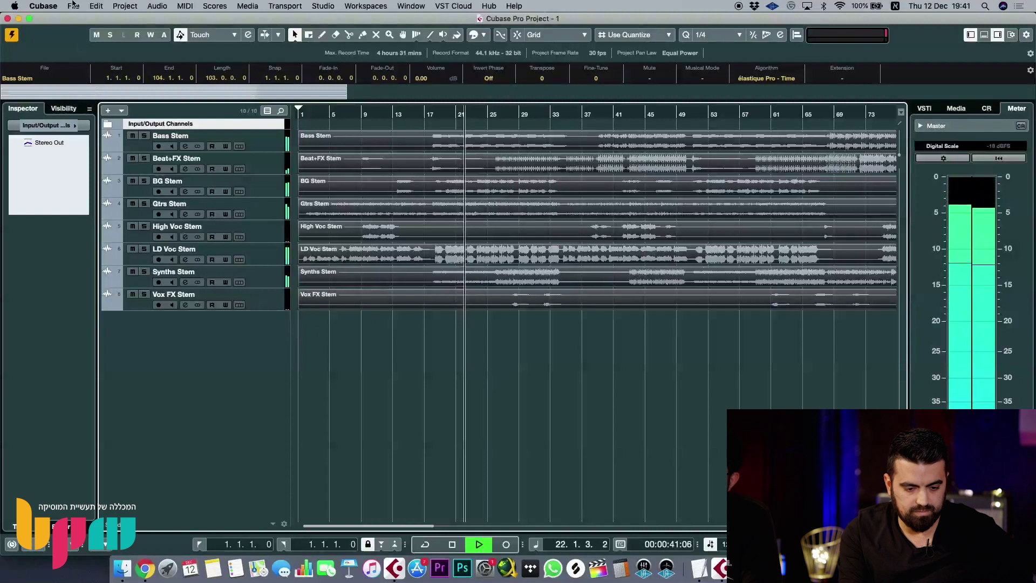
- Import "קירות סקיצה חדשה.mp3" from the Desktop as an audio file, copying it to the working directory and converting the bit depth to 32 bit
{"action": "left_click", "coordinate": [73, 6]}
{"action": "mouse_move", "coordinate": [96, 5]}
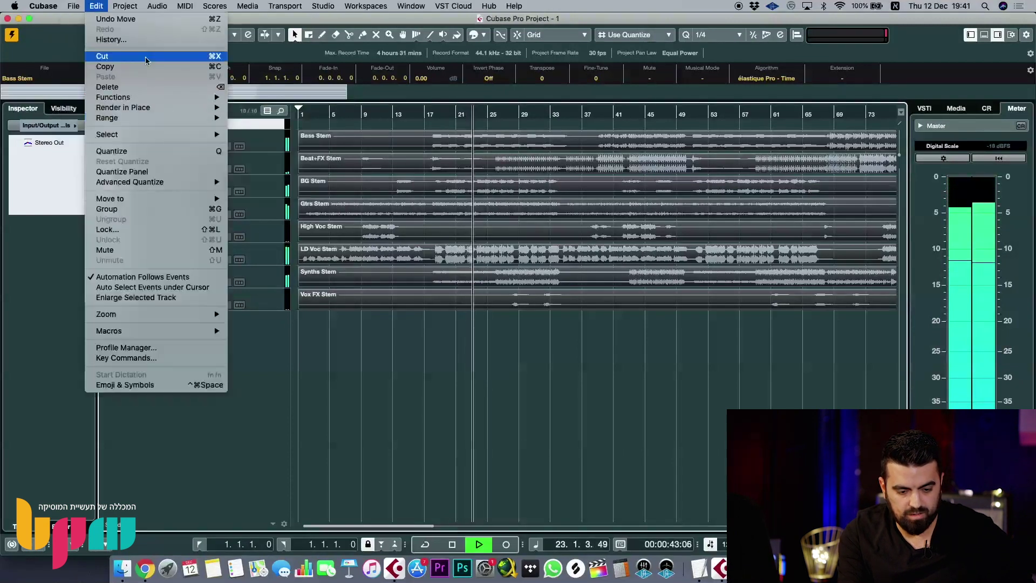
{"action": "mouse_move", "coordinate": [163, 155]}
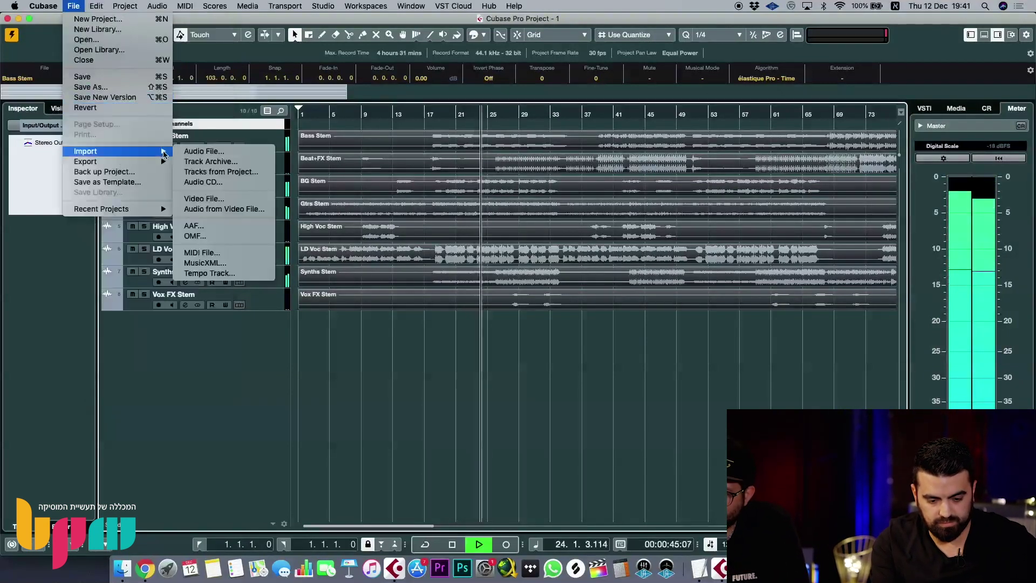
{"action": "left_click", "coordinate": [204, 152]}
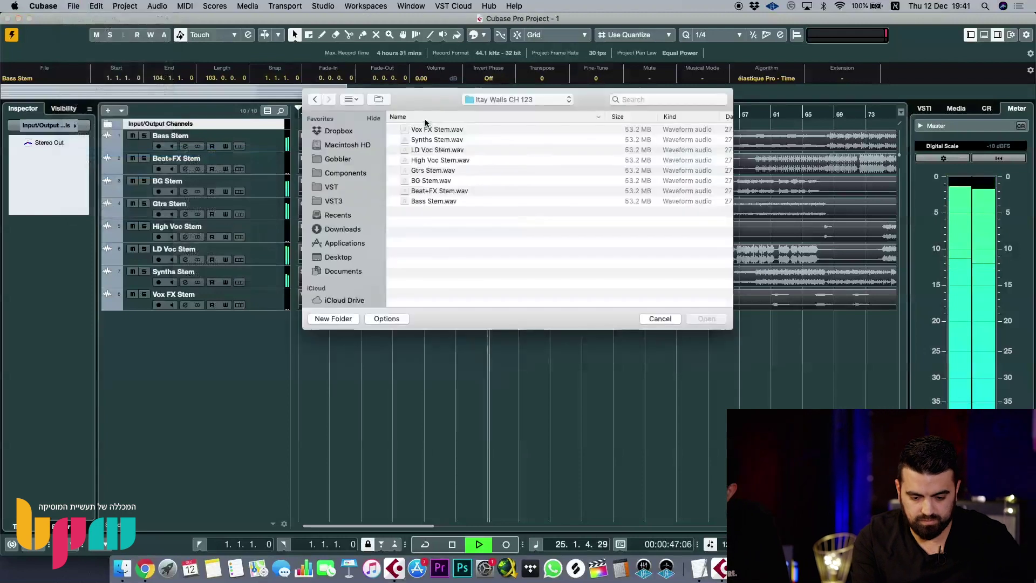
{"action": "left_click", "coordinate": [346, 258]}
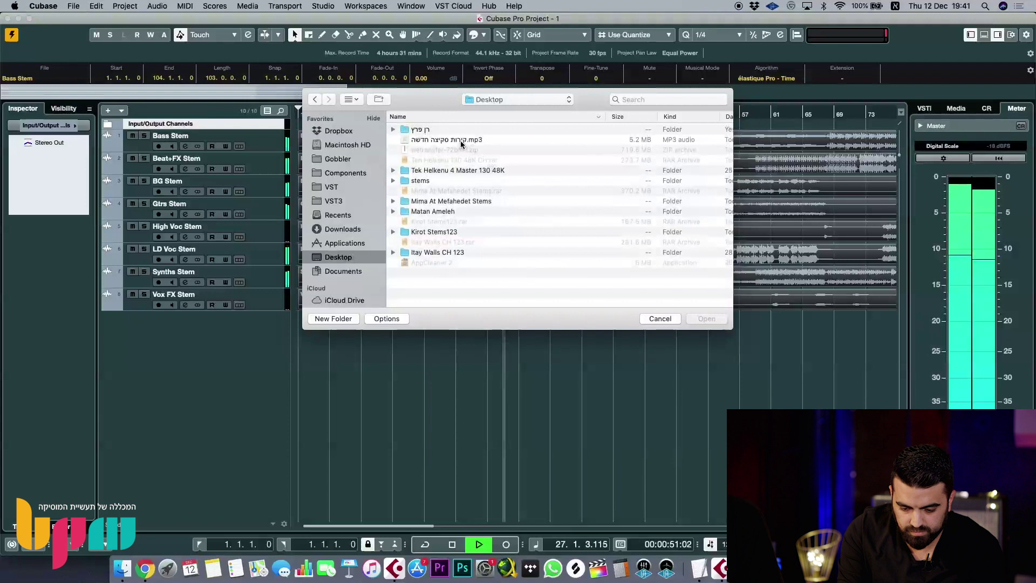
{"action": "left_click", "coordinate": [462, 141]}
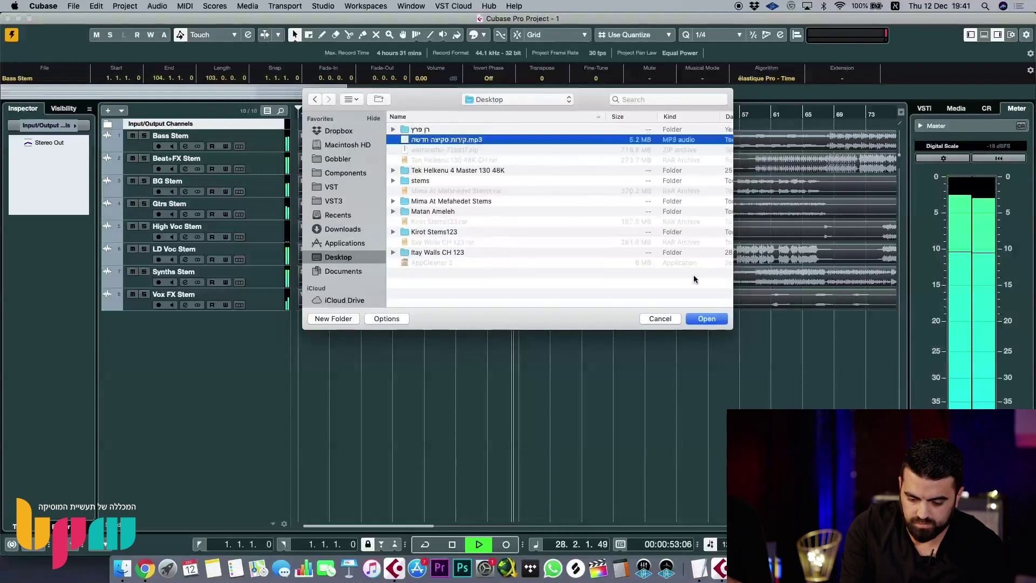
{"action": "left_click", "coordinate": [707, 319]}
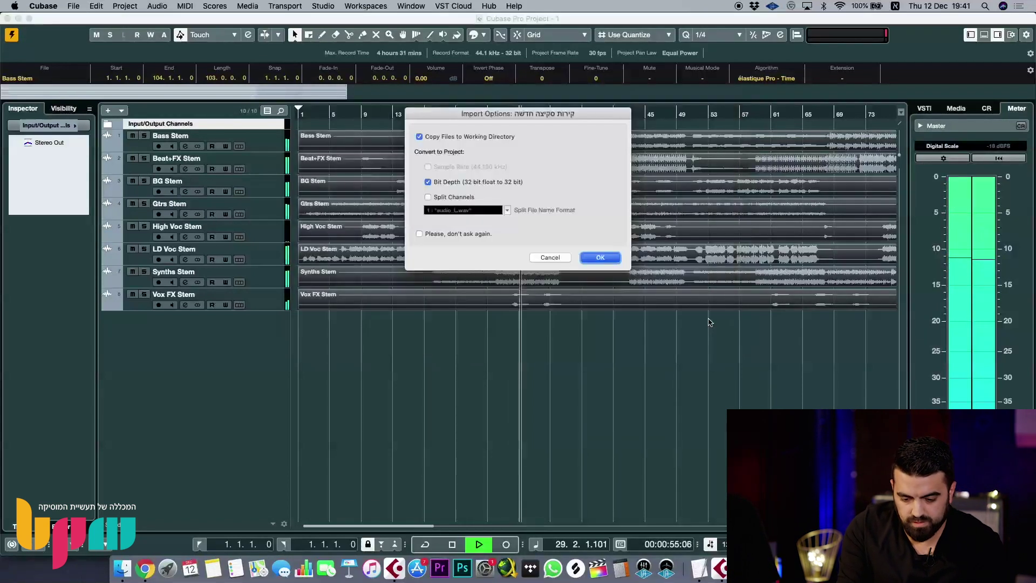
{"action": "left_click", "coordinate": [592, 261]}
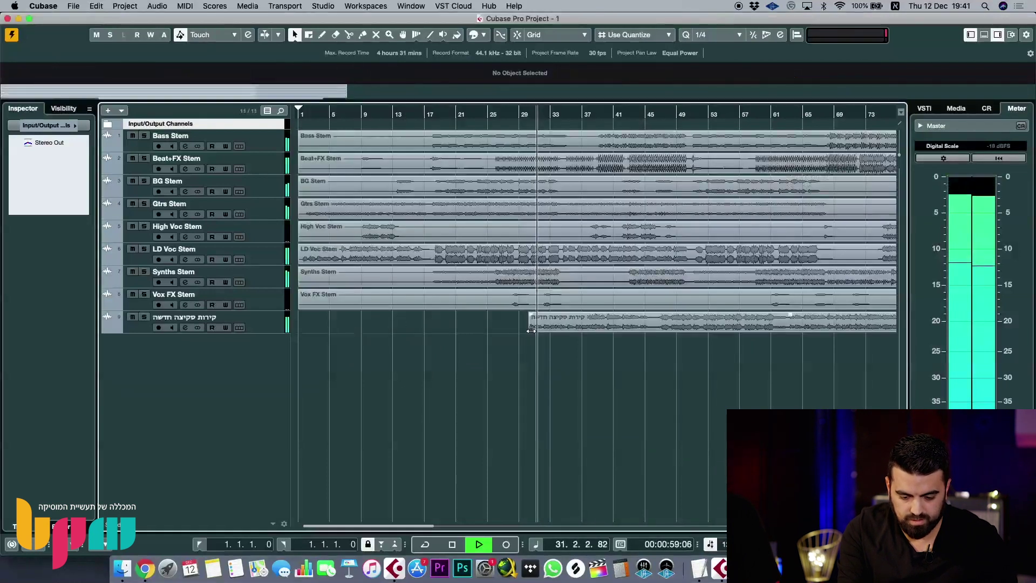
- Mute the imported sketch track "קירות סקיצה חדשה" and move its clip to the project start at bar 1
{"action": "left_click", "coordinate": [129, 322]}
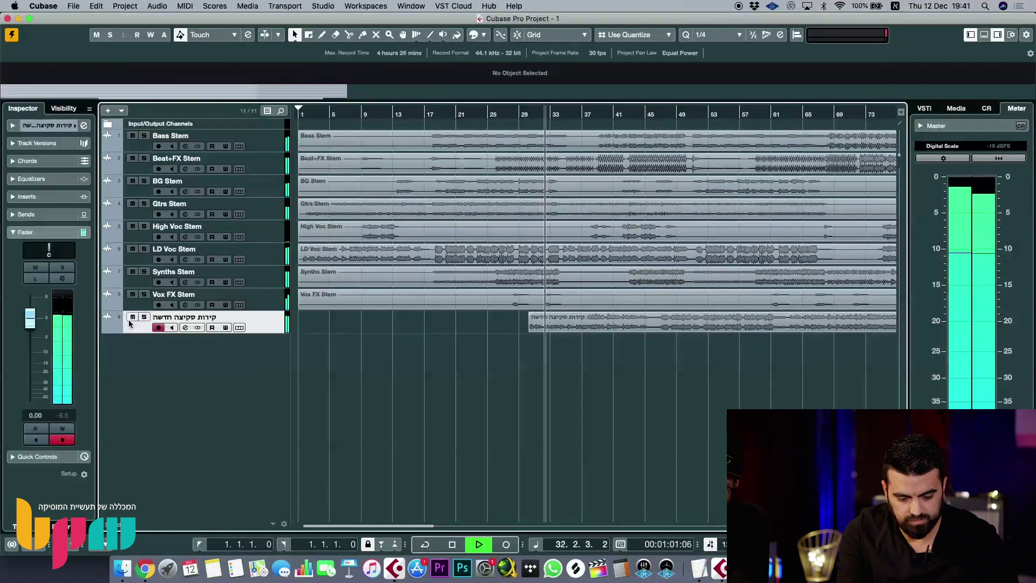
{"action": "left_click", "coordinate": [133, 317]}
{"action": "left_click_drag", "start_coordinate": [649, 326], "coordinate": [419, 324]}
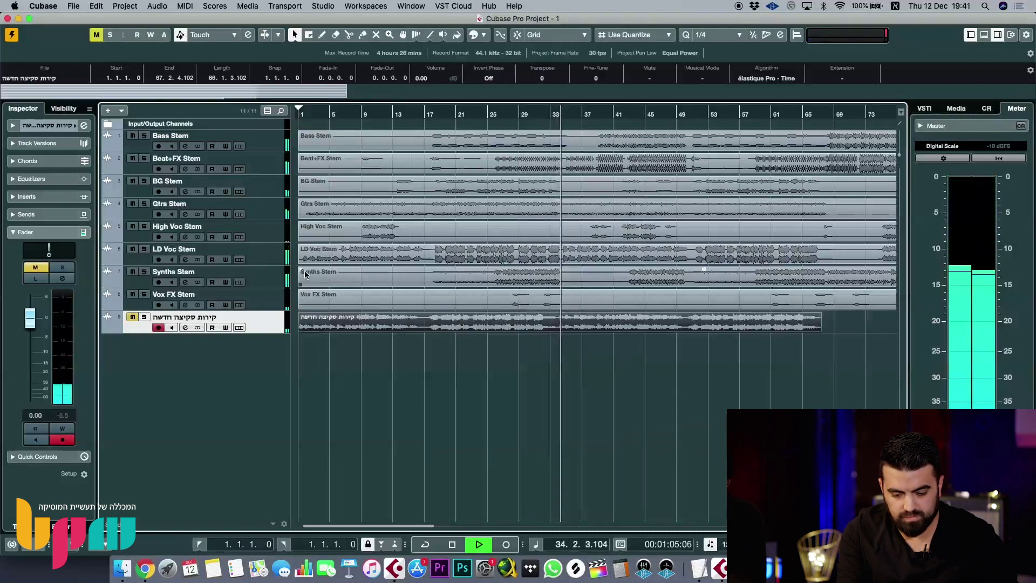
- Mute the LD Voc Stem track while the stems play, stop playback, and return to the project start
{"action": "scroll", "coordinate": [291, 286], "scroll_direction": "up", "scroll_amount": 4}
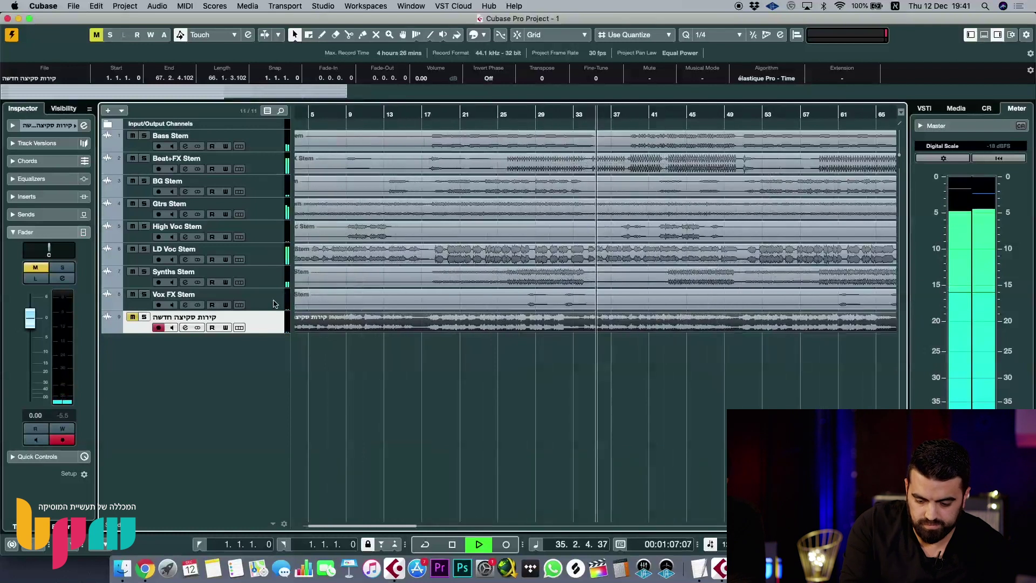
{"action": "left_click", "coordinate": [133, 250]}
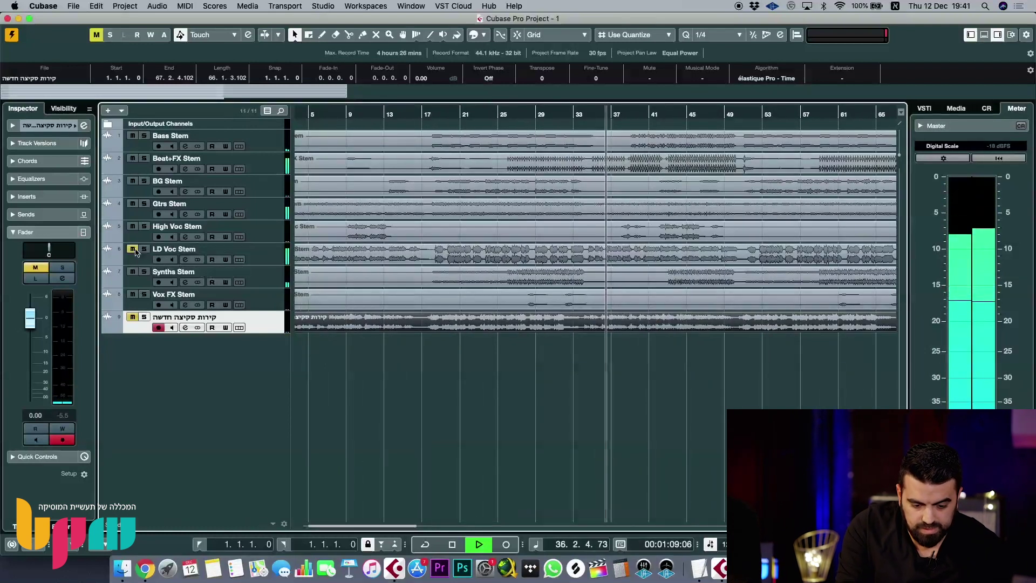
{"action": "key", "text": "space"}
{"action": "key", "text": "g"}
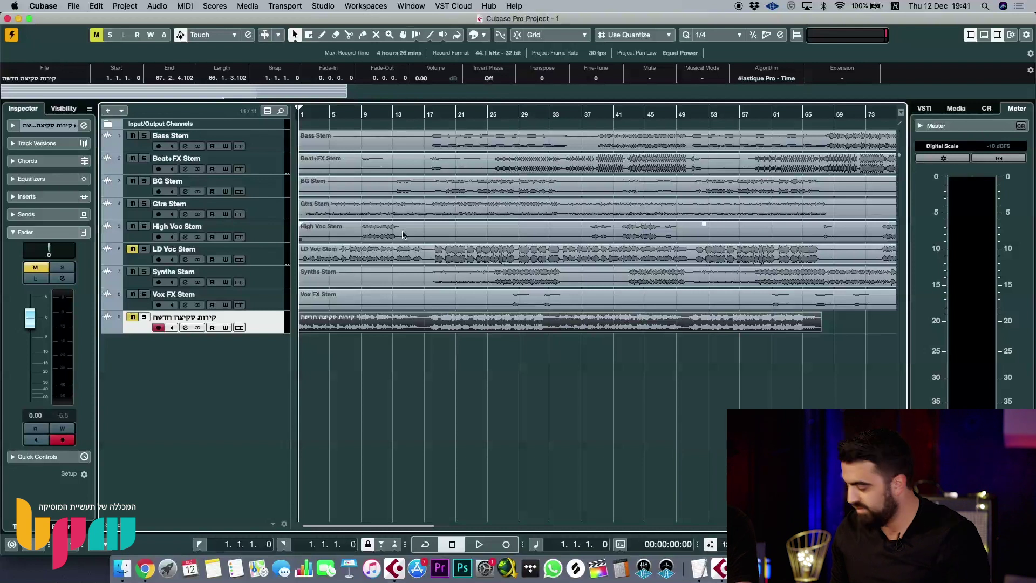
- Solo the sketch track "קירות סקיצה חדשה" and listen to it from bar 1 through its opening section
{"action": "left_click", "coordinate": [146, 318]}
{"action": "key", "text": "space"}
{"action": "key", "text": "h"}
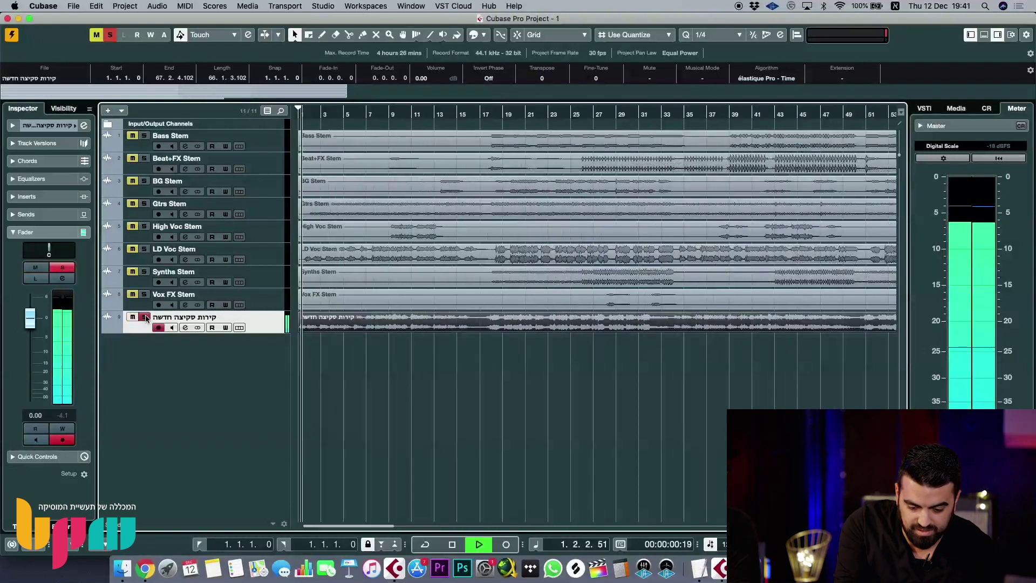
{"action": "key", "text": "g"}
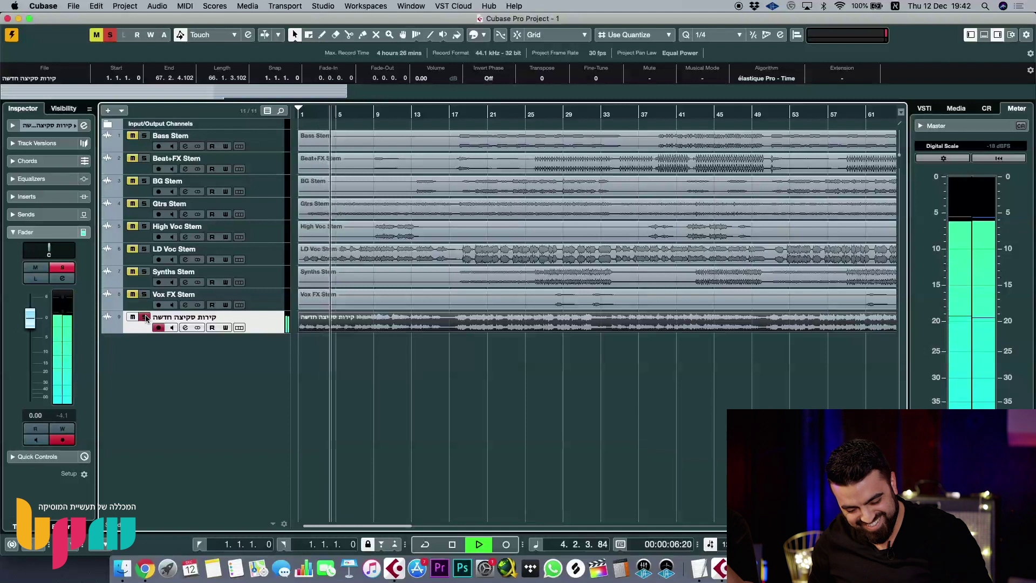
{"action": "key", "text": "h"}
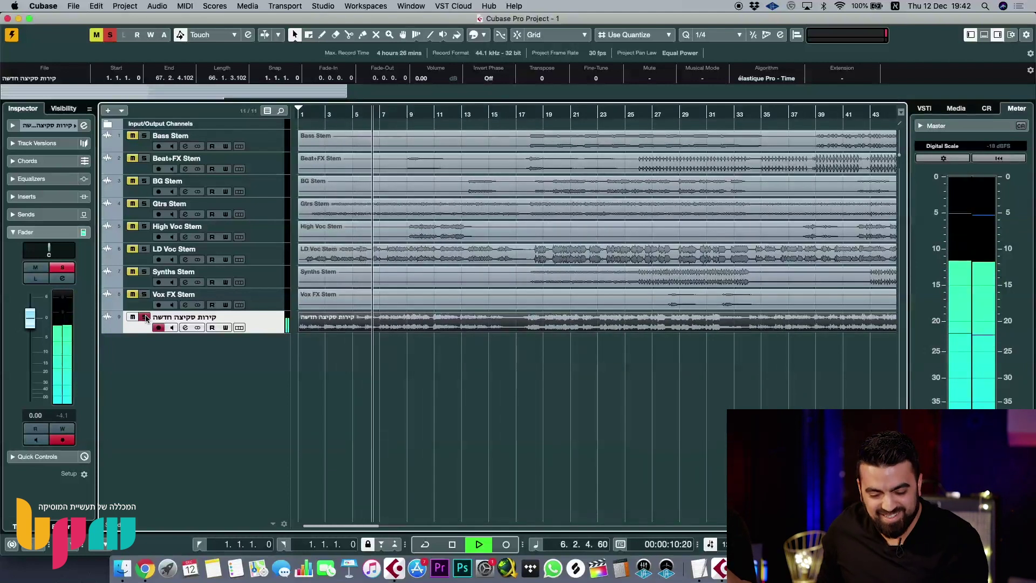
{"action": "key", "text": "h"}
{"action": "key", "text": "g"}
{"action": "key", "text": "g"}
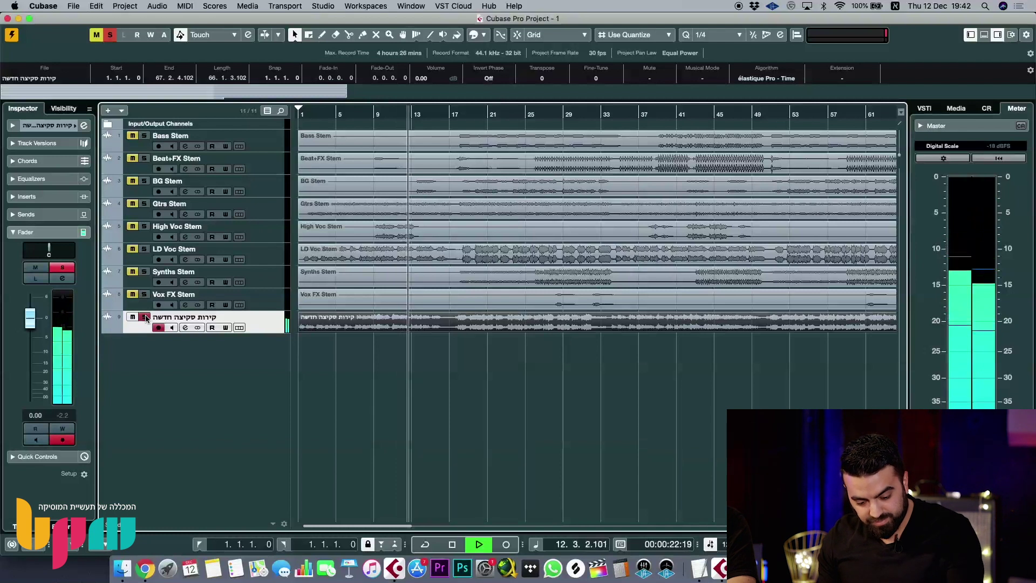
{"action": "key", "text": "h"}
{"action": "key", "text": "h"}
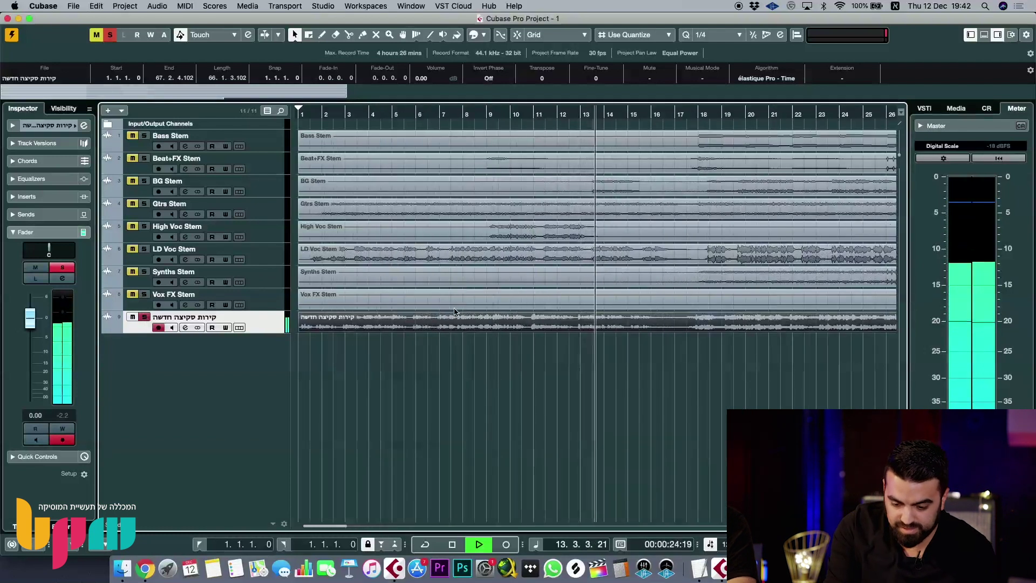
- Jump ahead to bar 25, listen to the soloed sketch from there, and stop playback
{"action": "left_click", "coordinate": [868, 111]}
{"action": "key", "text": "g"}
{"action": "key", "text": "g"}
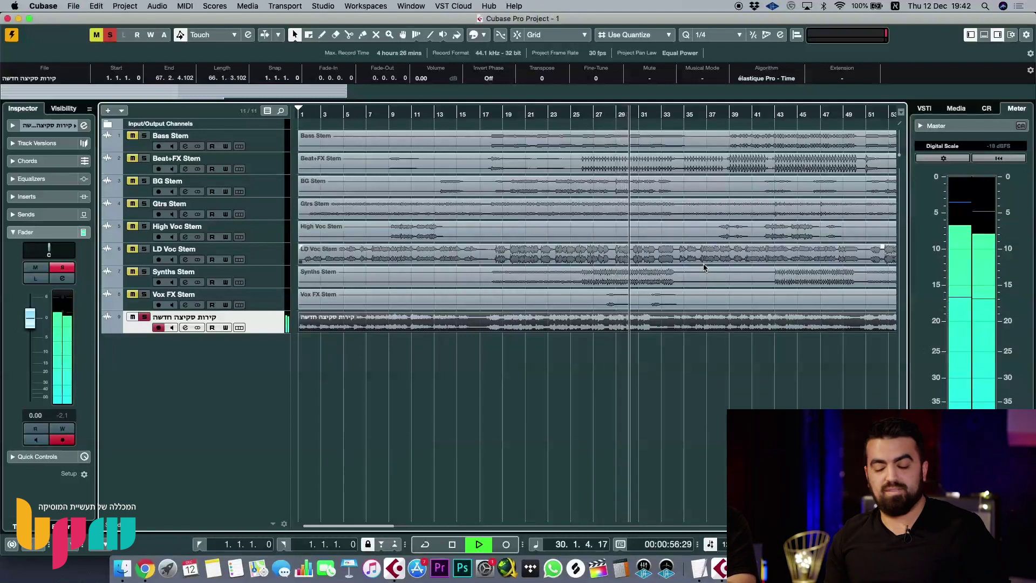
{"action": "key", "text": "space"}
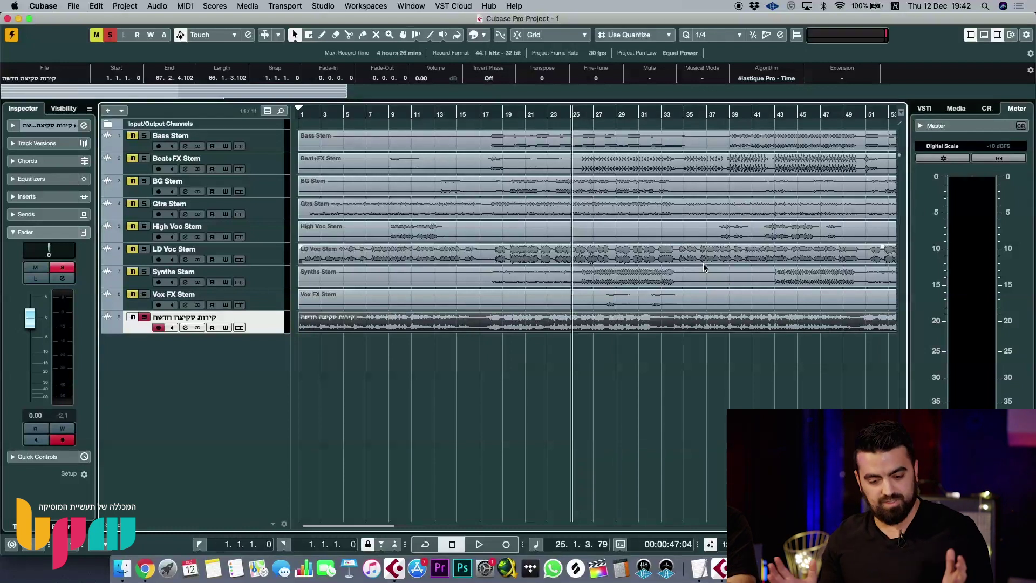
- Clear the sketch track's solo and play the finished stems from late in bar 13
{"action": "key", "text": "g"}
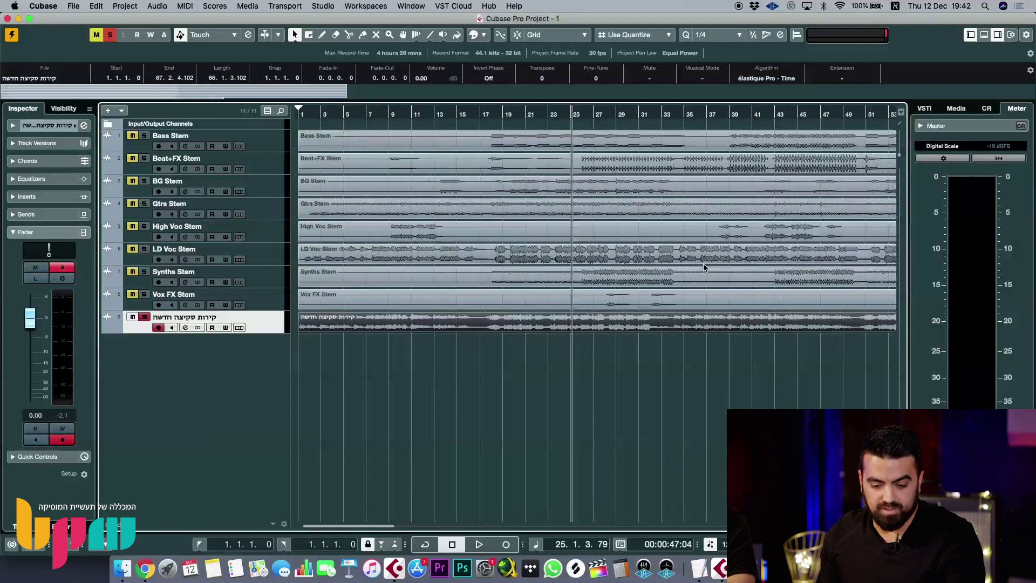
{"action": "key", "text": "g"}
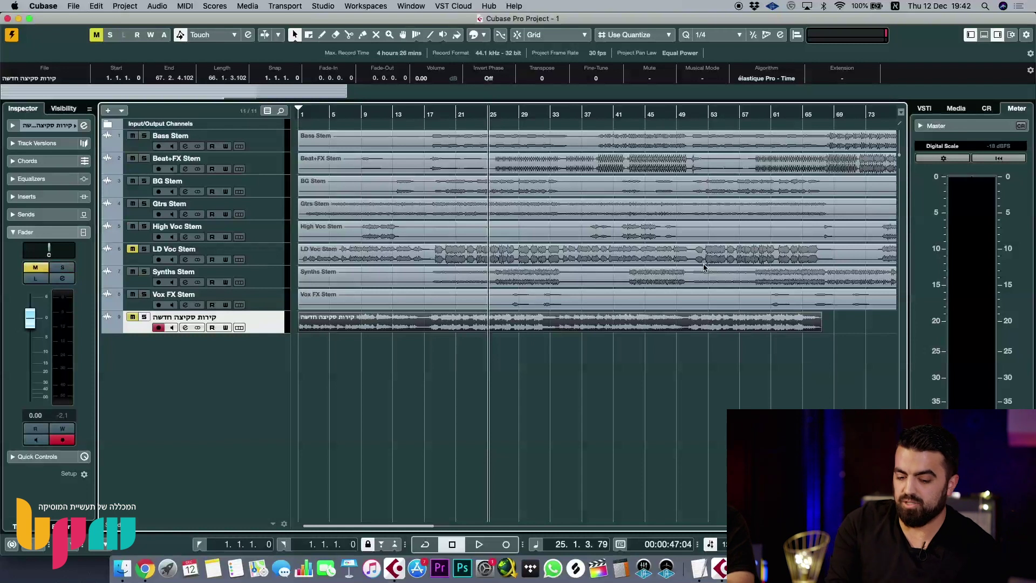
{"action": "left_click_drag", "start_coordinate": [415, 114], "coordinate": [399, 112]}
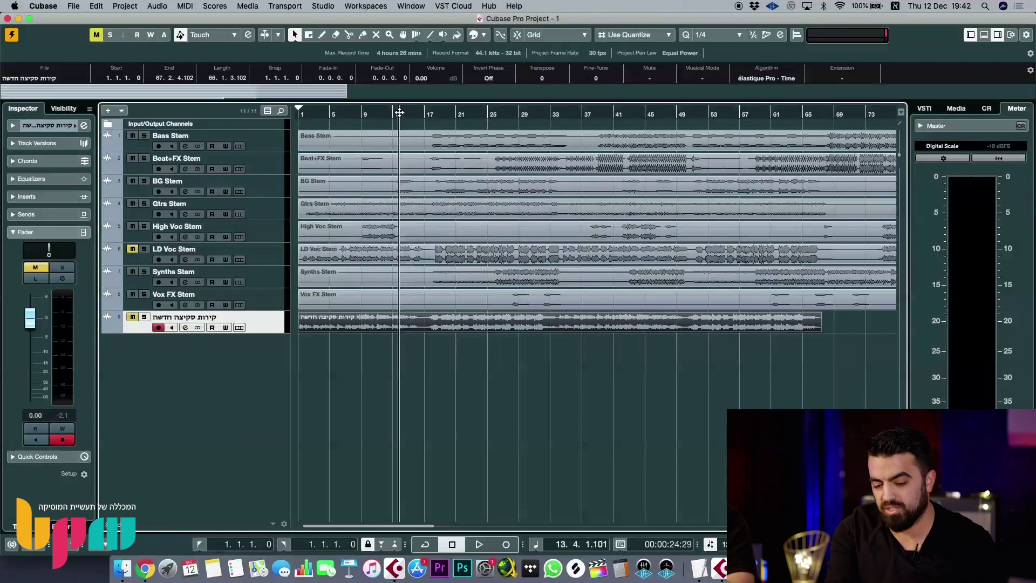
{"action": "key", "text": "h"}
{"action": "key", "text": "space"}
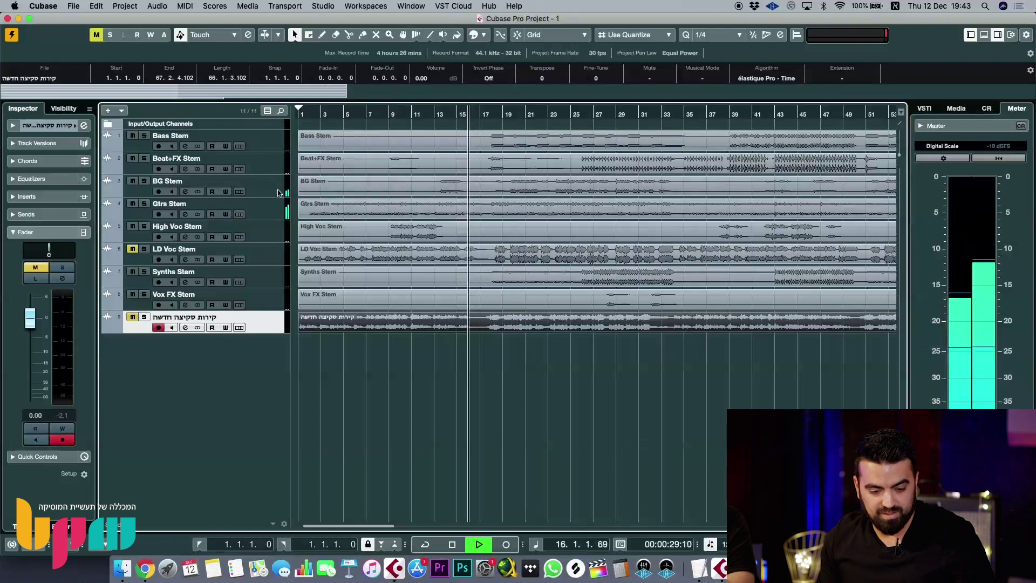
- Mute the BG Stem track, keep listening until about bar 19, and stop playback
{"action": "left_click", "coordinate": [133, 181]}
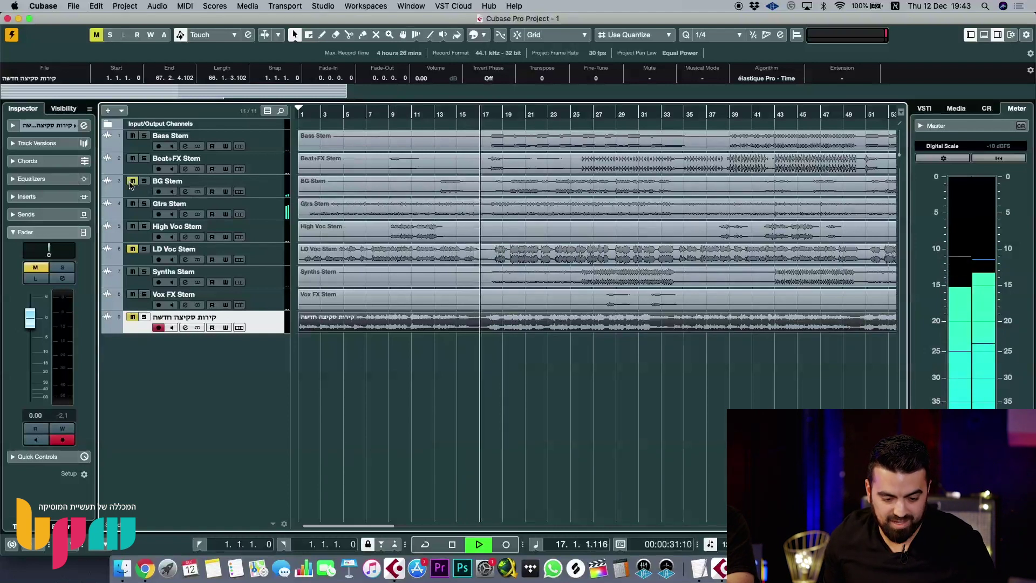
{"action": "key", "text": "g"}
{"action": "key", "text": "h"}
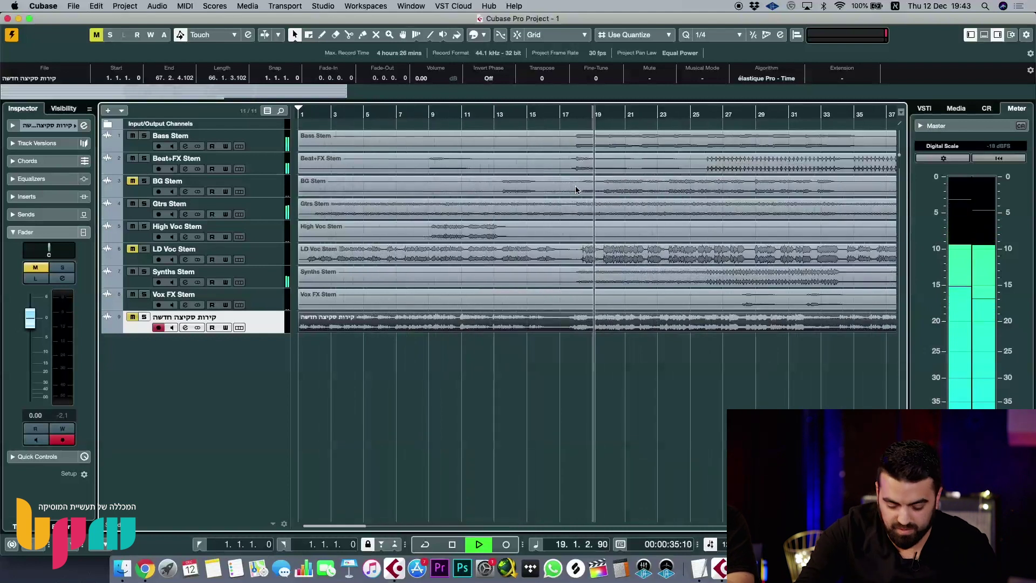
{"action": "key", "text": "space"}
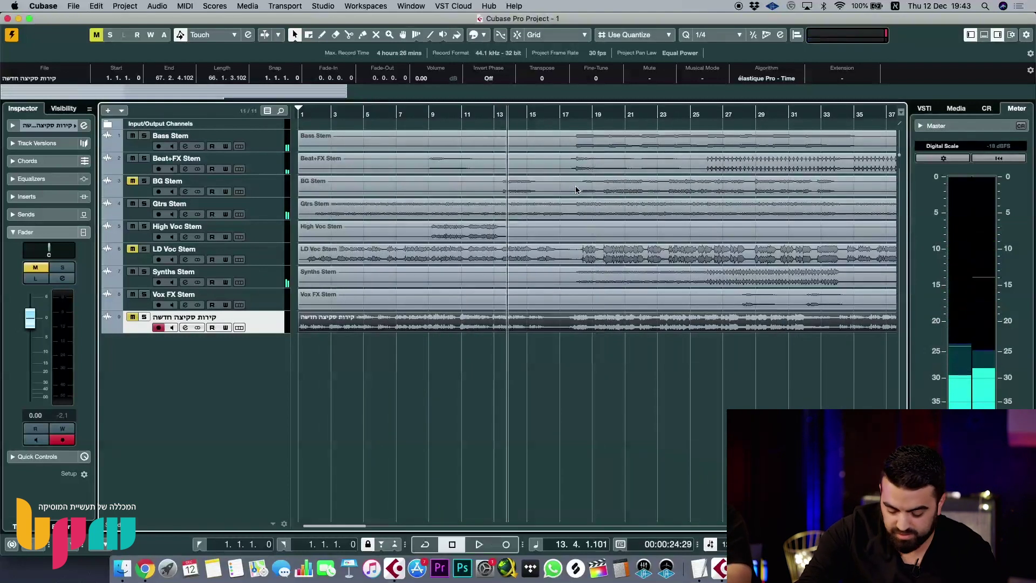
- Place the playhead within bar 1 and select the Gtrs Stem track
{"action": "left_click", "coordinate": [327, 115]}
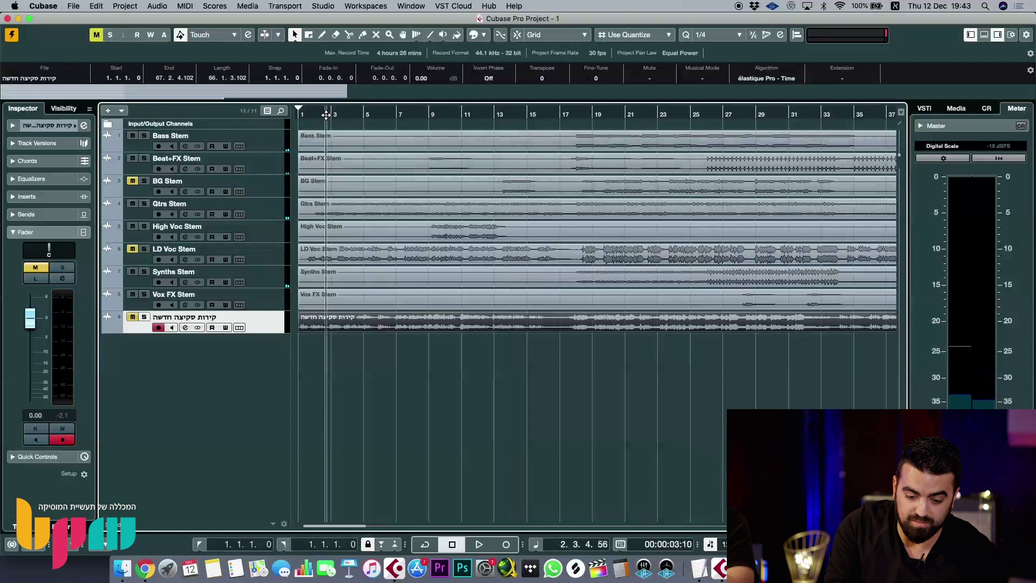
{"action": "left_click", "coordinate": [306, 108]}
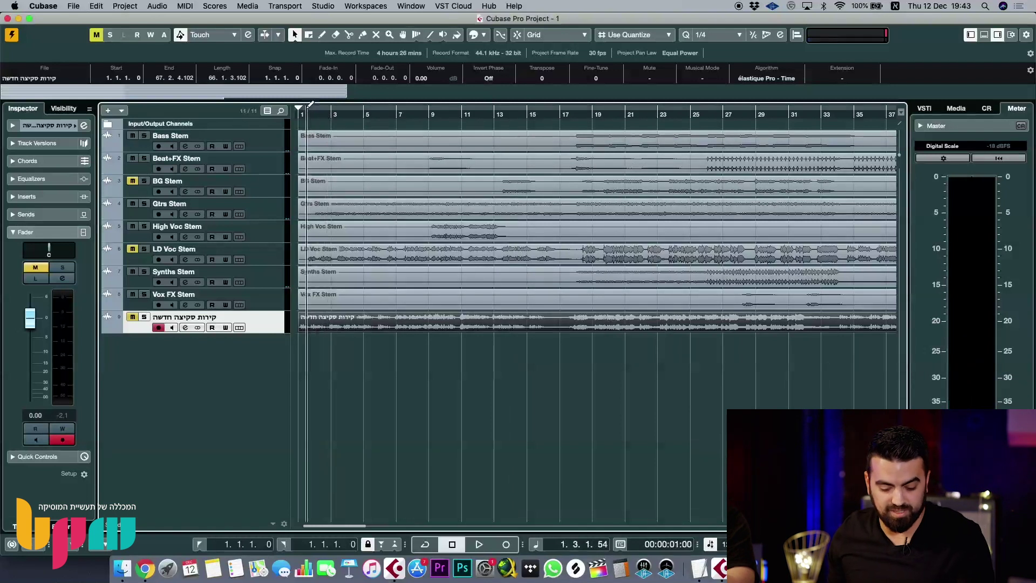
{"action": "key", "text": "Up"}
{"action": "key", "text": "Up"}
{"action": "key", "text": "Up"}
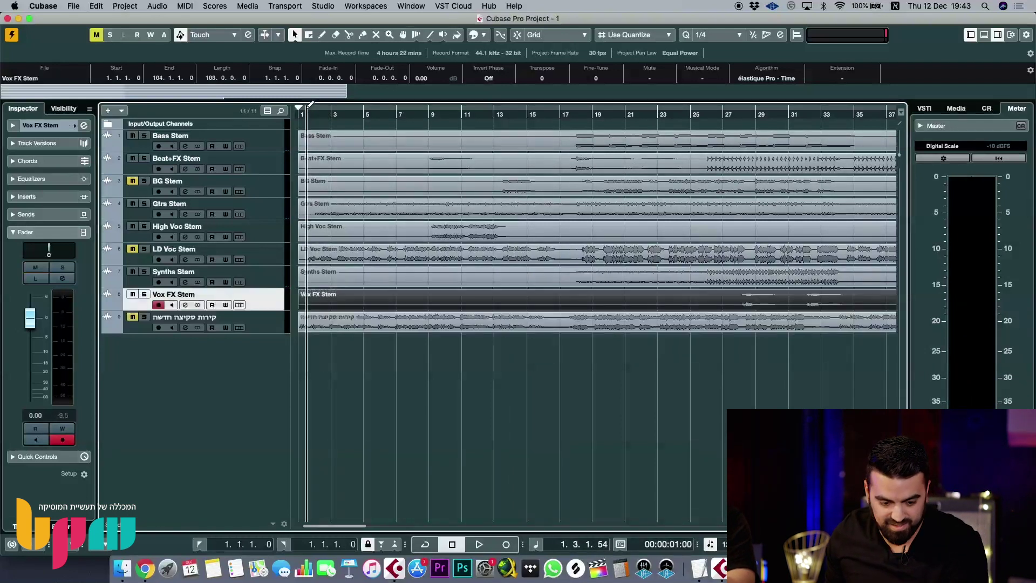
{"action": "key", "text": "Up"}
{"action": "key", "text": "Up"}
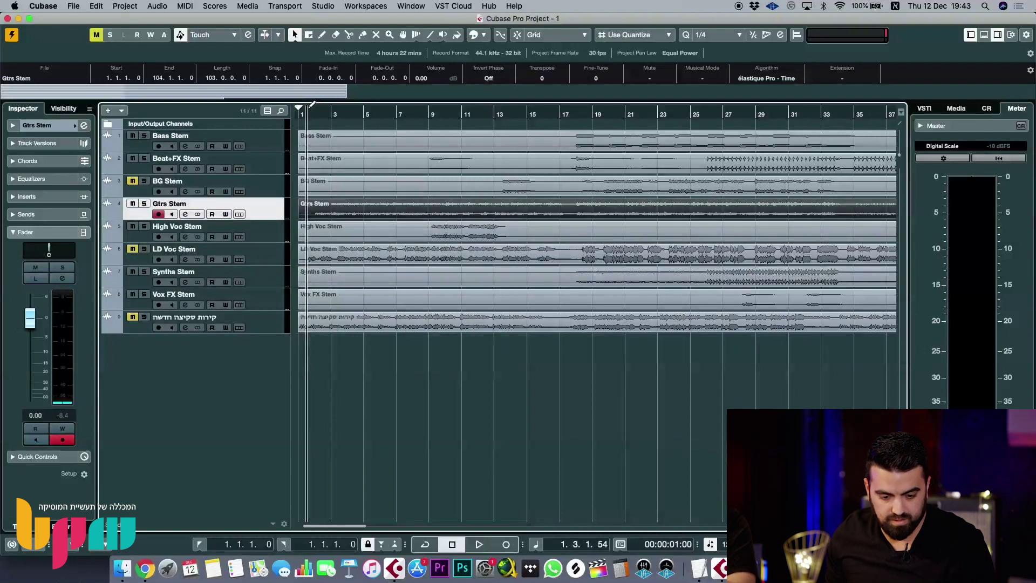
- Listen to the stems from bar 1 to about bar 10 with lead and background vocals muted, and stop playback
{"action": "key", "text": "g"}
{"action": "key", "text": "g"}
{"action": "key", "text": "g"}
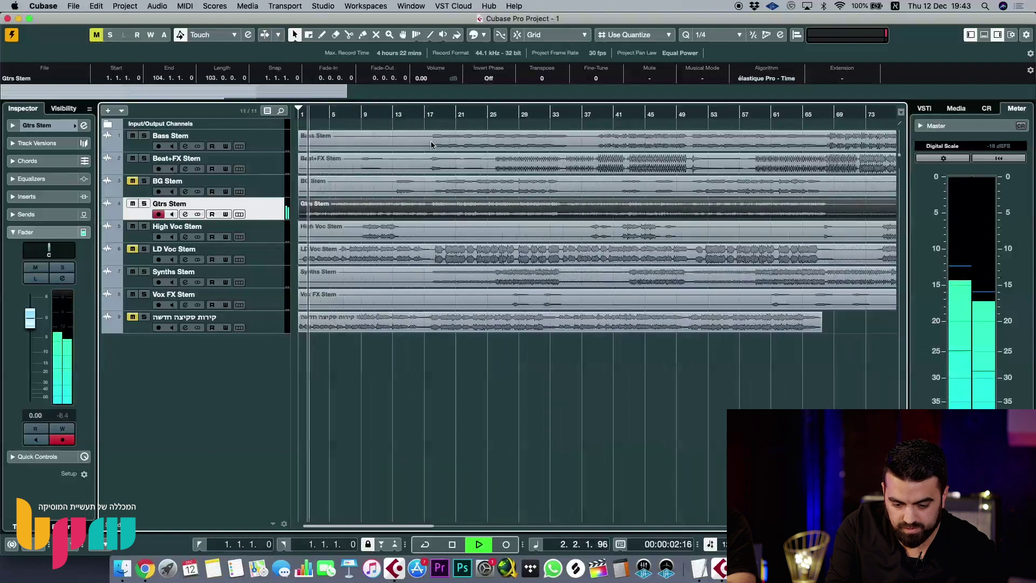
{"action": "key", "text": "h"}
{"action": "key", "text": "h"}
{"action": "key", "text": "h"}
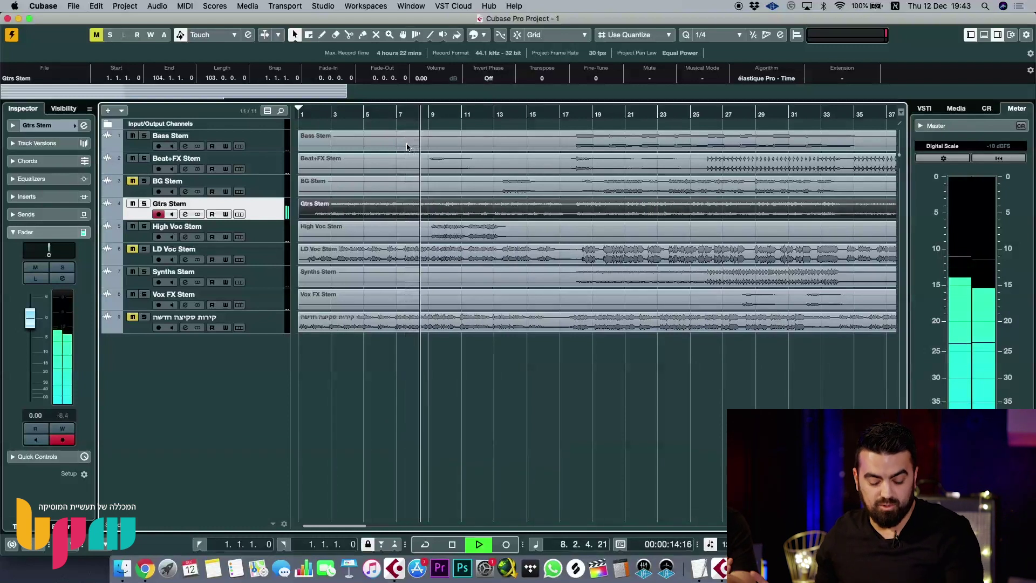
{"action": "key", "text": "g"}
{"action": "key", "text": "h"}
{"action": "key", "text": "h"}
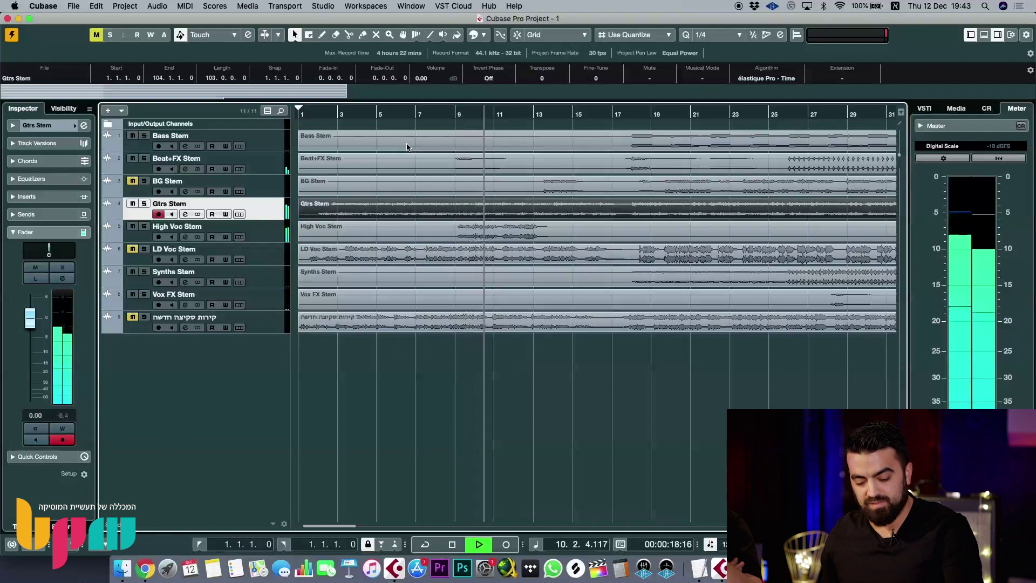
{"action": "key", "text": "space"}
- Place the playhead late in bar 7, mute the High Voc Stem track, and play the remaining stems
{"action": "key", "text": "g"}
{"action": "key", "text": "g"}
{"action": "key", "text": "g"}
{"action": "key", "text": "g"}
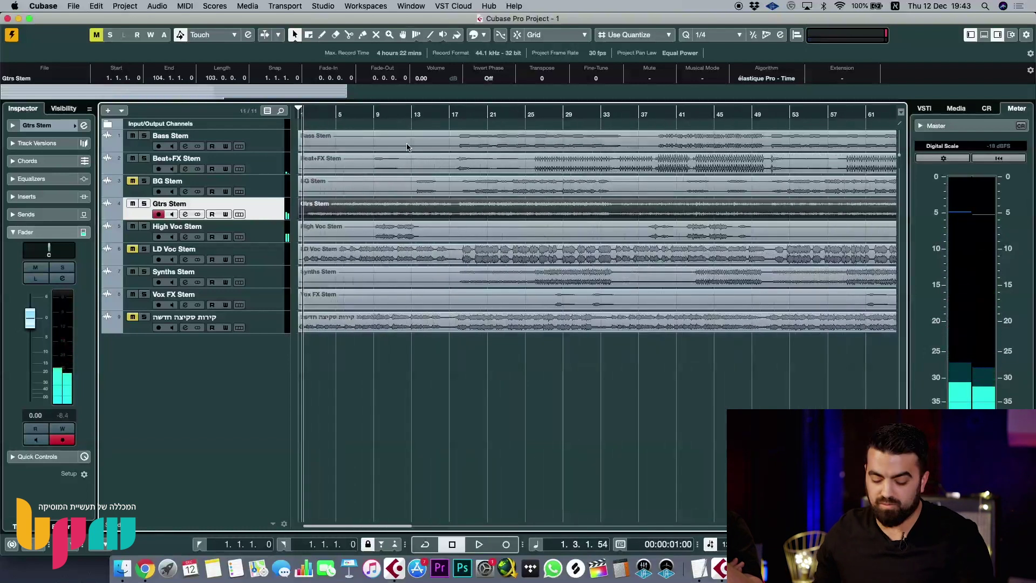
{"action": "key", "text": "h"}
{"action": "key", "text": "h"}
{"action": "key", "text": "h"}
{"action": "key", "text": "h"}
{"action": "left_click", "coordinate": [434, 114]}
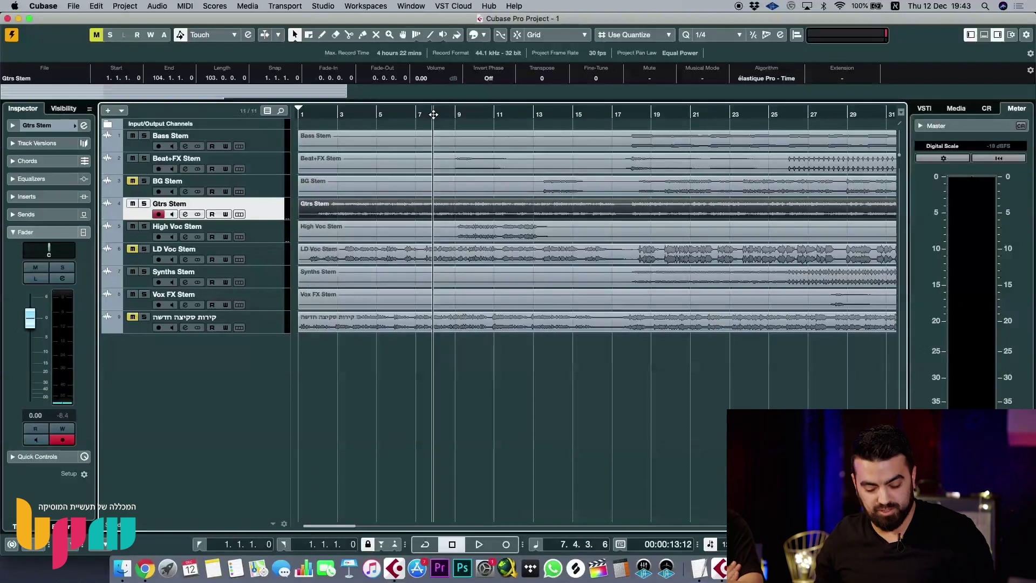
{"action": "key", "text": "g"}
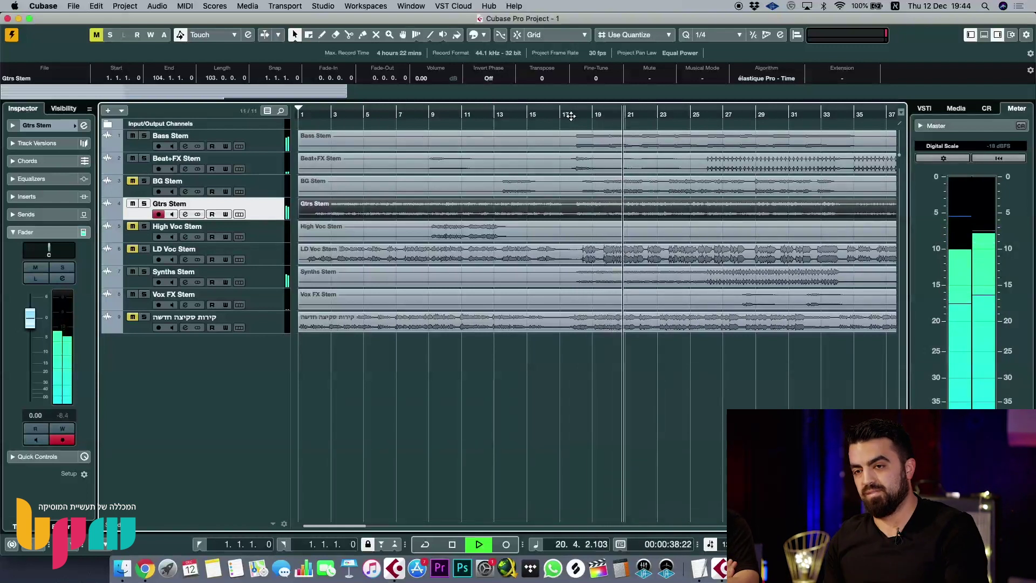
- Keep listening to the unmuted stems from about bar 20 to bar 27
{"action": "key", "text": "g"}
{"action": "key", "text": "g"}
{"action": "key", "text": "g"}
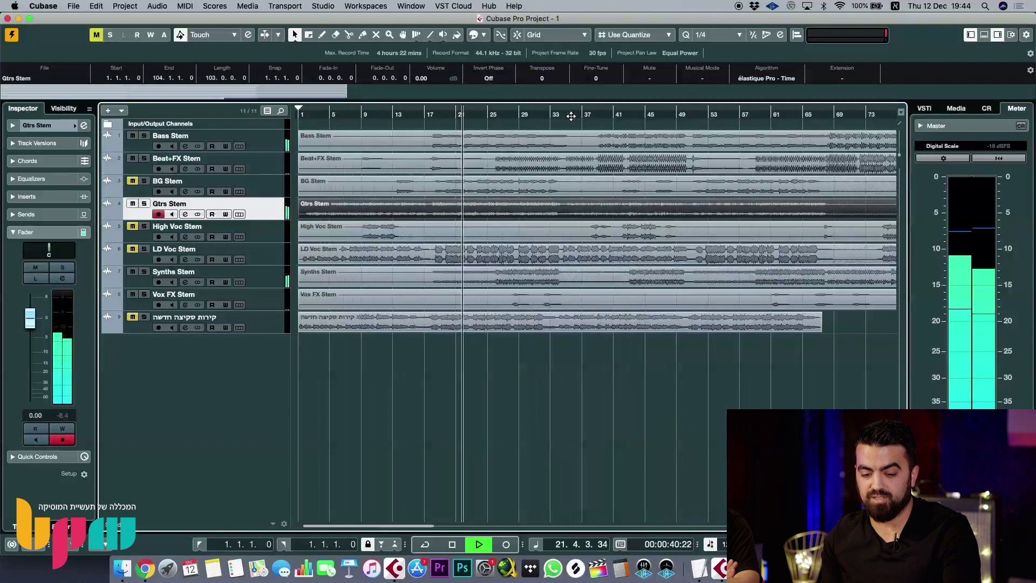
{"action": "key", "text": "h"}
{"action": "key", "text": "h"}
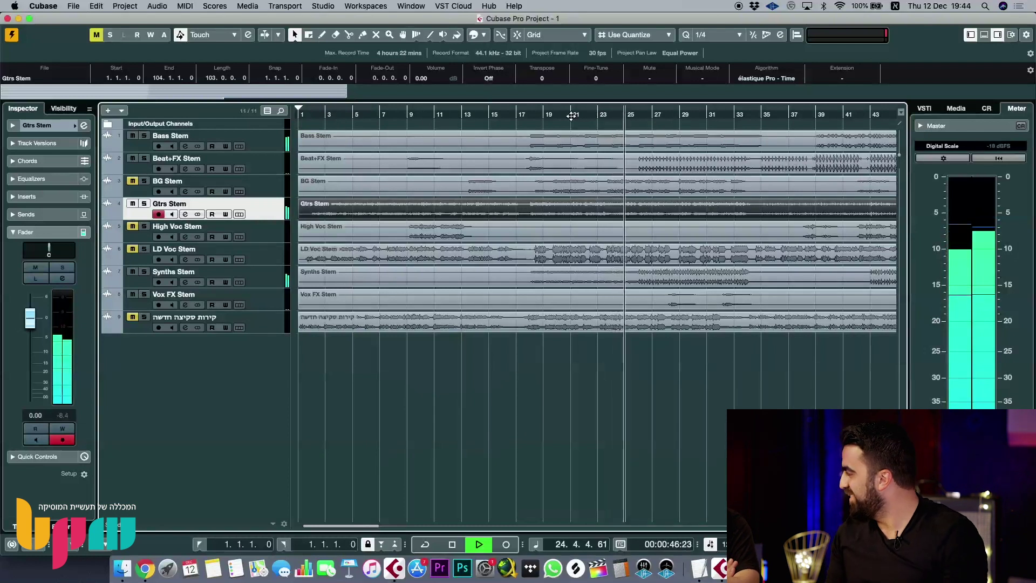
{"action": "key", "text": "g"}
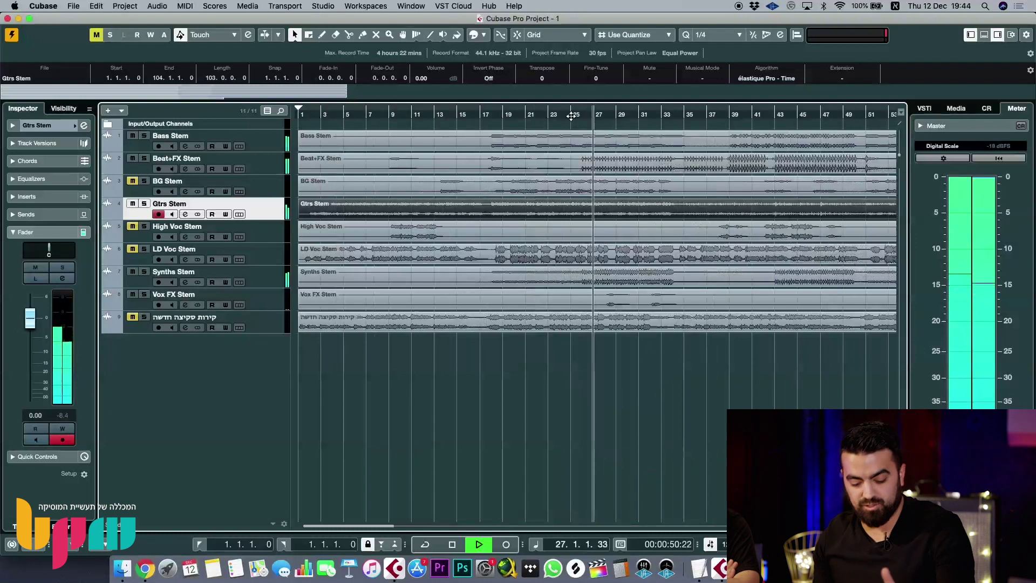
- Mute the Vox FX Stem track and keep listening to the remaining stems until about bar 38
{"action": "key", "text": "g"}
{"action": "key", "text": "g"}
{"action": "key", "text": "g"}
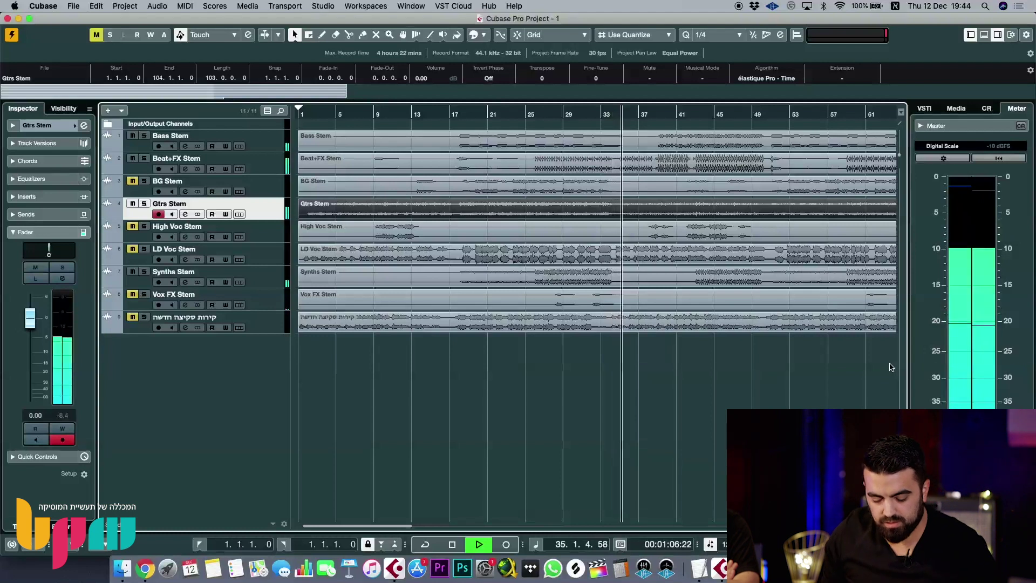
{"action": "key", "text": "h"}
{"action": "key", "text": "h"}
{"action": "key", "text": "h"}
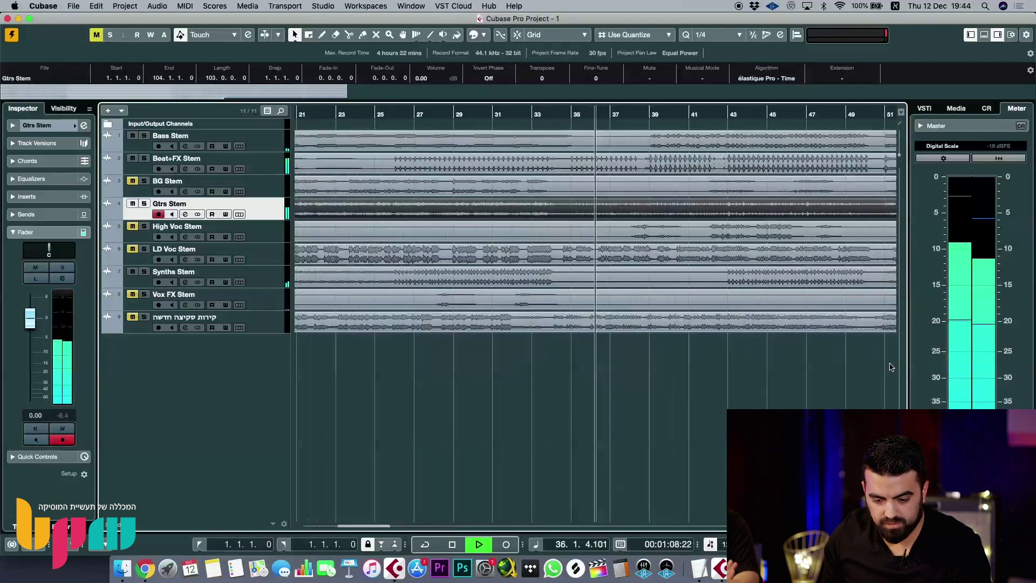
{"action": "key", "text": "h"}
{"action": "key", "text": "h"}
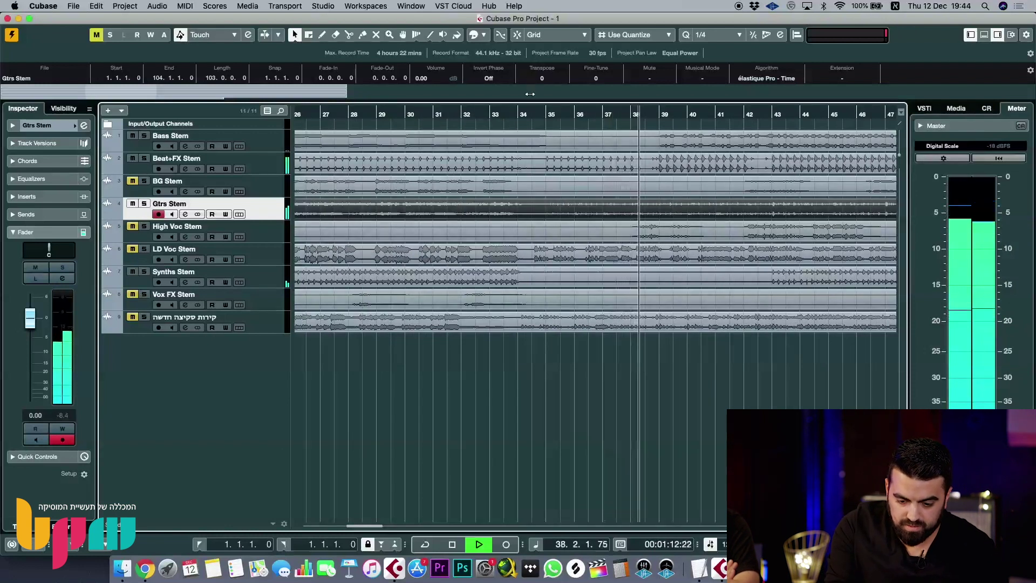
- Return the playhead to bar 34, solo the Synths Stem track, and listen to it until about bar 44
{"action": "left_click", "coordinate": [531, 112]}
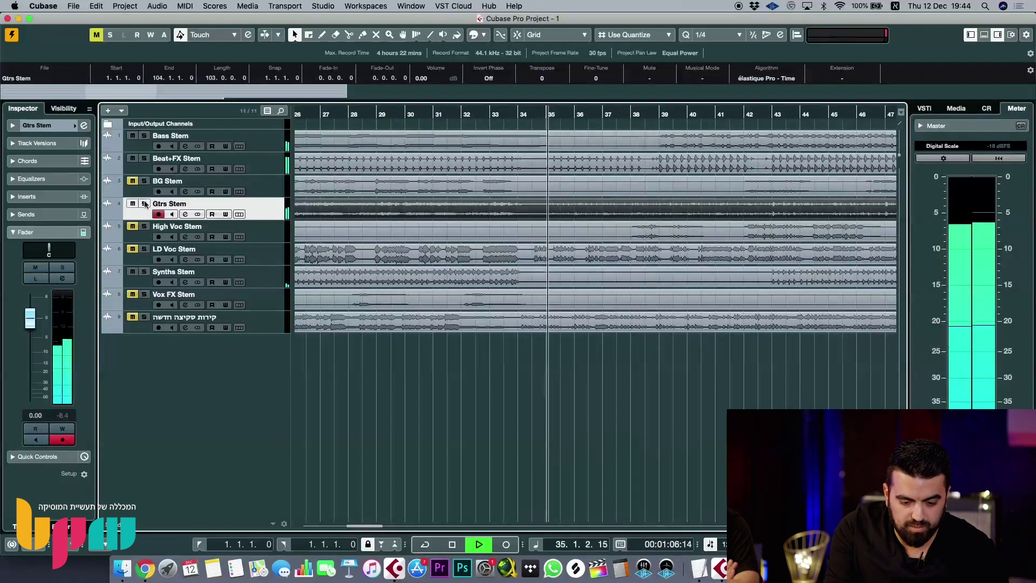
{"action": "left_click", "coordinate": [144, 272]}
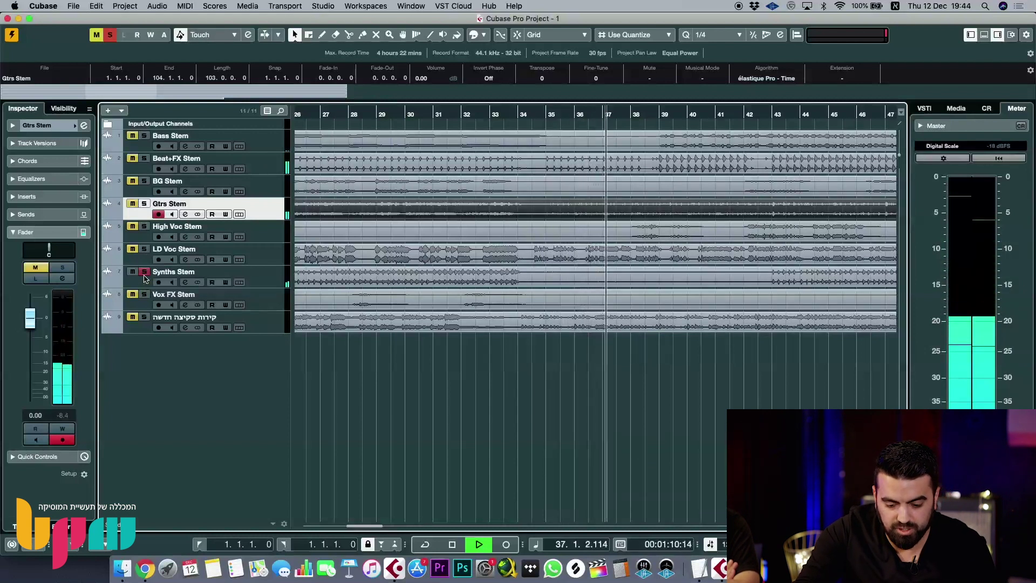
{"action": "key", "text": "g"}
{"action": "key", "text": "h"}
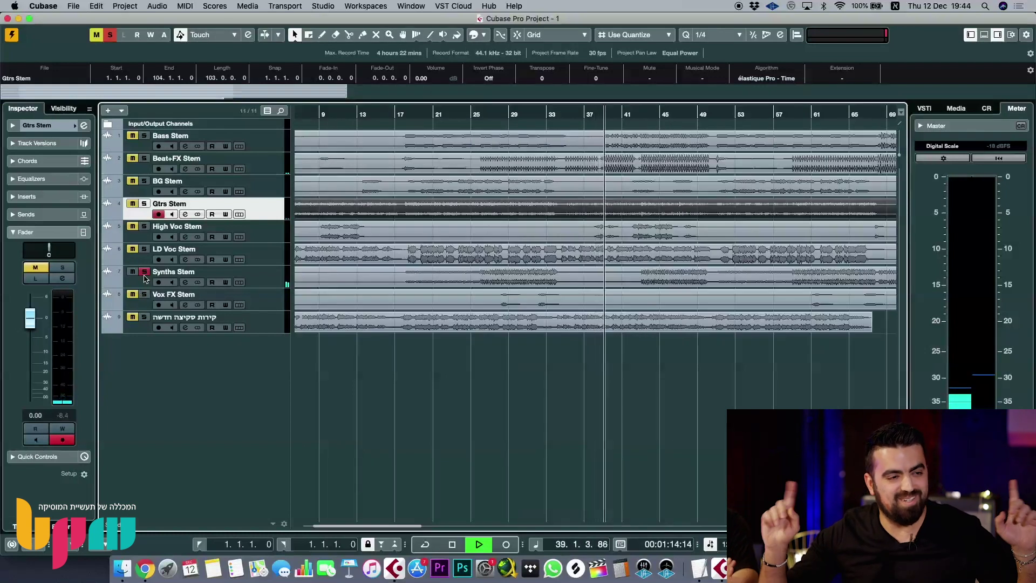
{"action": "key", "text": "h"}
{"action": "key", "text": "h"}
{"action": "key", "text": "h"}
{"action": "key", "text": "h"}
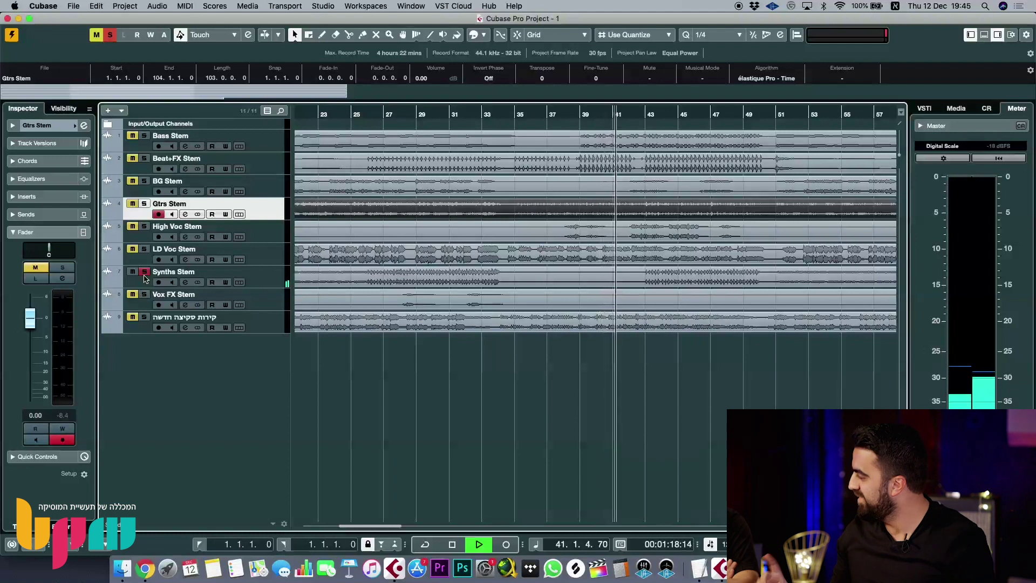
{"action": "key", "text": "h"}
{"action": "key", "text": "h"}
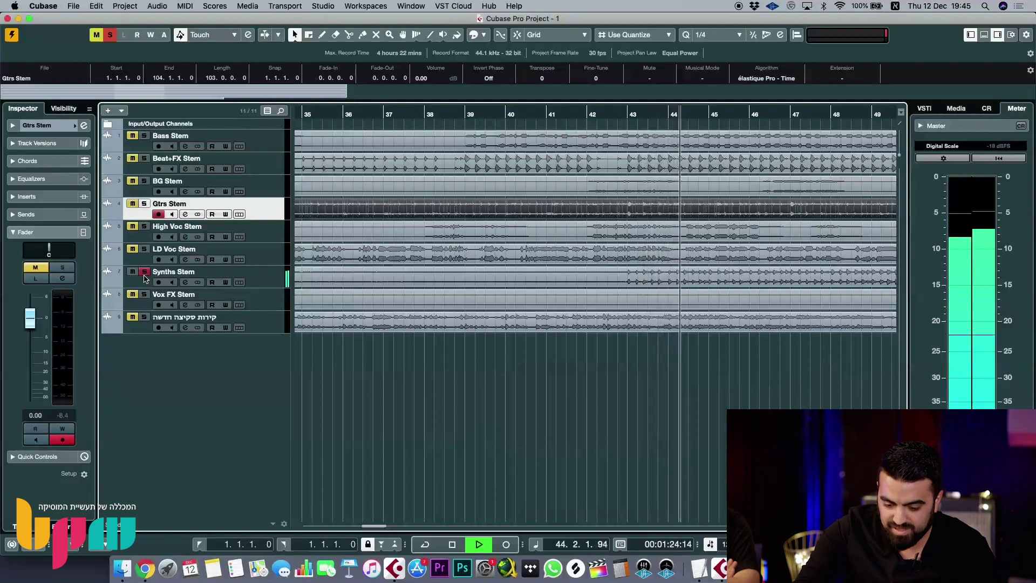
- Turn off the Synths Stem solo and listen to all unmuted stems until about bar 55
{"action": "left_click", "coordinate": [144, 276]}
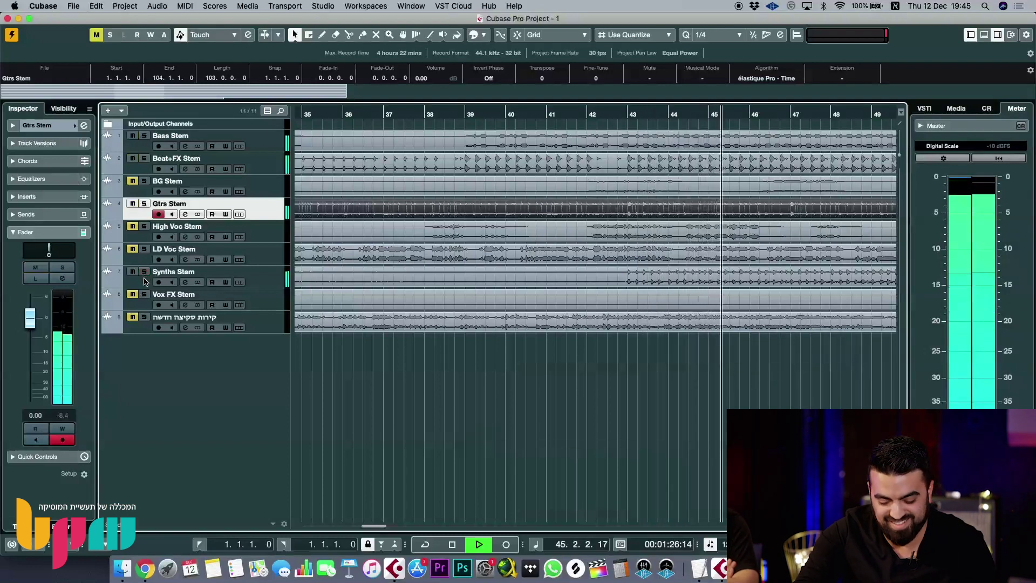
{"action": "key", "text": "g"}
{"action": "key", "text": "g"}
{"action": "key", "text": "g"}
{"action": "key", "text": "g"}
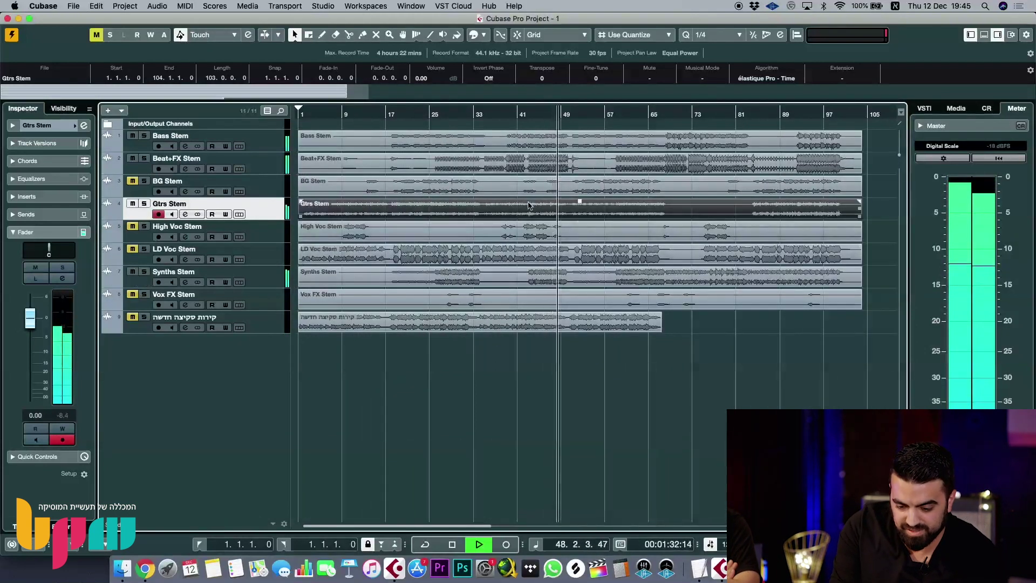
{"action": "key", "text": "g"}
{"action": "key", "text": "g"}
{"action": "key", "text": "h"}
{"action": "key", "text": "h"}
{"action": "key", "text": "h"}
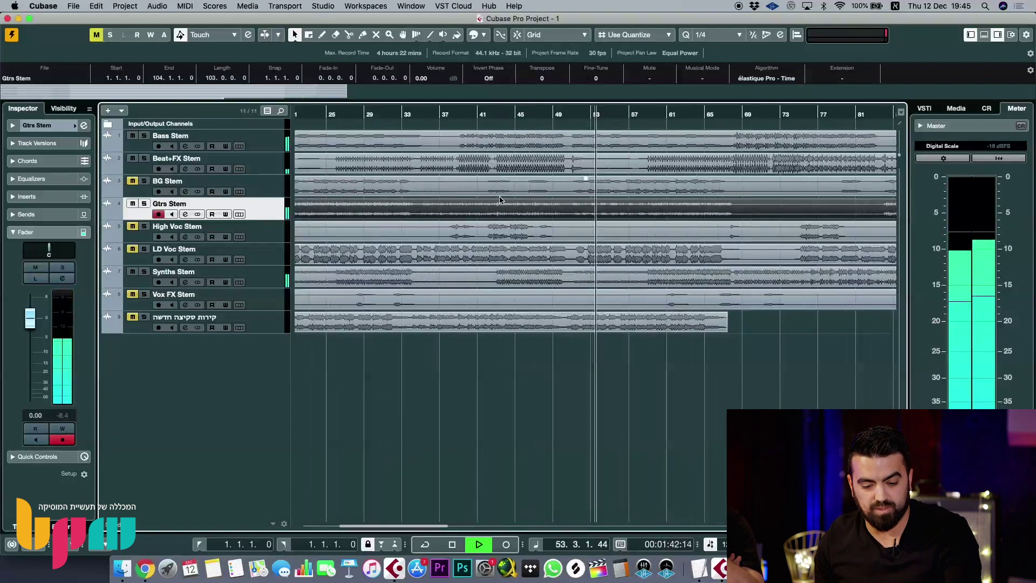
{"action": "key", "text": "h"}
{"action": "key", "text": "h"}
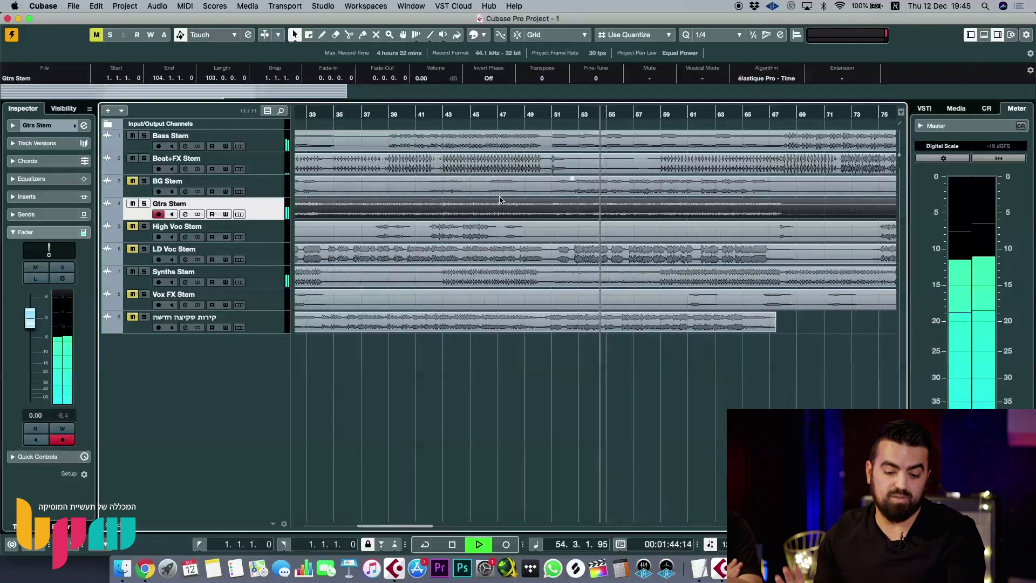
{"action": "key", "text": "h"}
{"action": "key", "text": "h"}
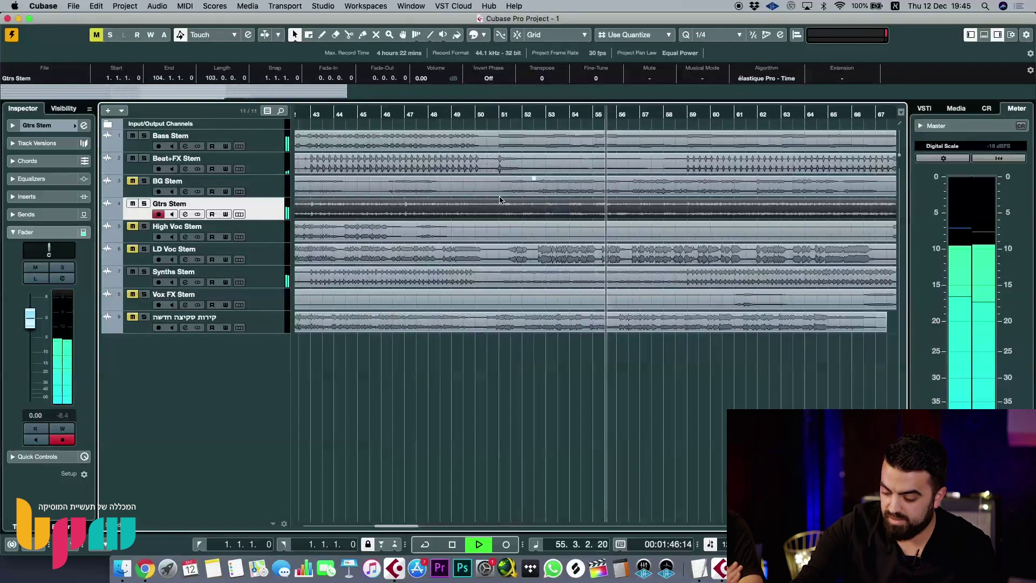
- Select the Synths Stem track, solo it, and listen to it alone until about bar 60
{"action": "key", "text": "Down"}
{"action": "key", "text": "Down"}
{"action": "key", "text": "Down"}
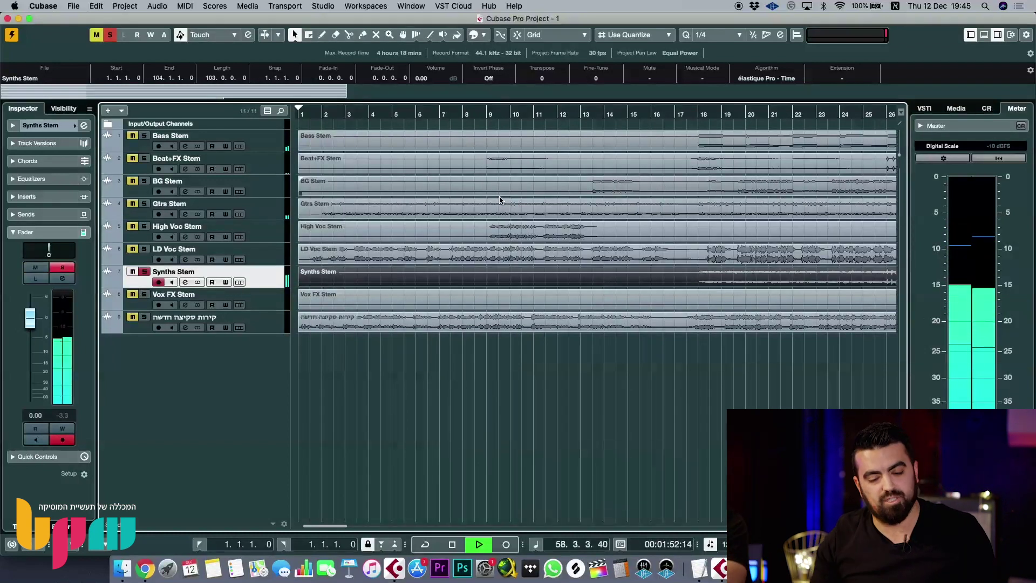
{"action": "key", "text": "g"}
{"action": "key", "text": "g"}
{"action": "key", "text": "g"}
{"action": "key", "text": "g"}
{"action": "key", "text": "g"}
{"action": "key", "text": "g"}
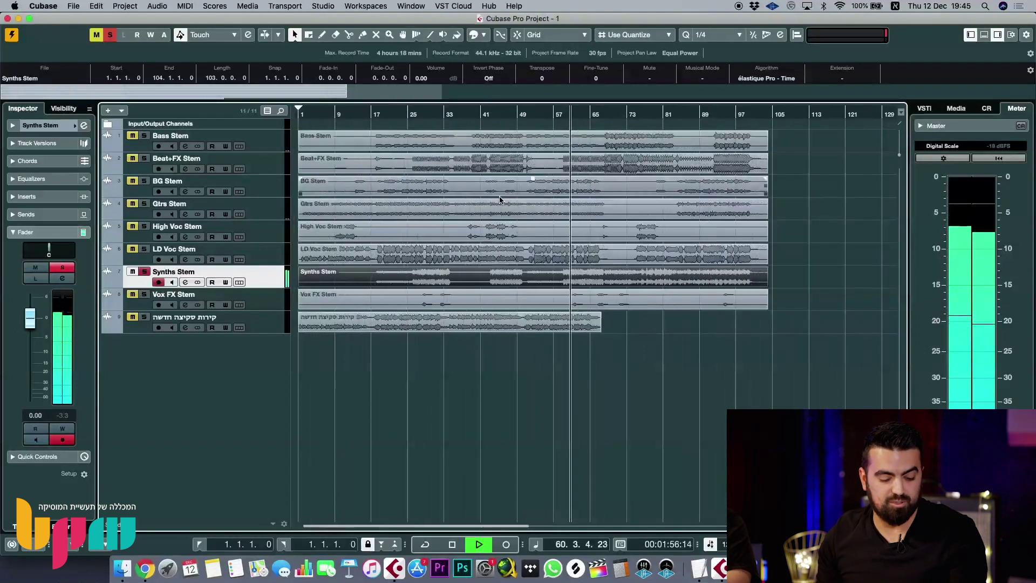
- Take the Synths Stem track out of solo and listen to the instrumental stems until about bar 77
{"action": "key", "text": "g"}
{"action": "key", "text": "h"}
{"action": "key", "text": "h"}
{"action": "key", "text": "h"}
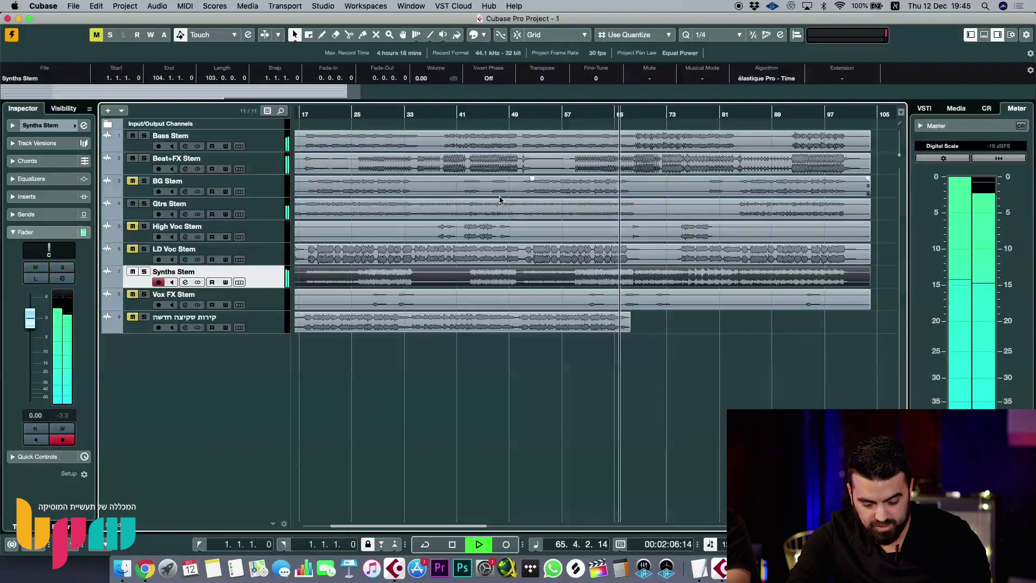
{"action": "key", "text": "h"}
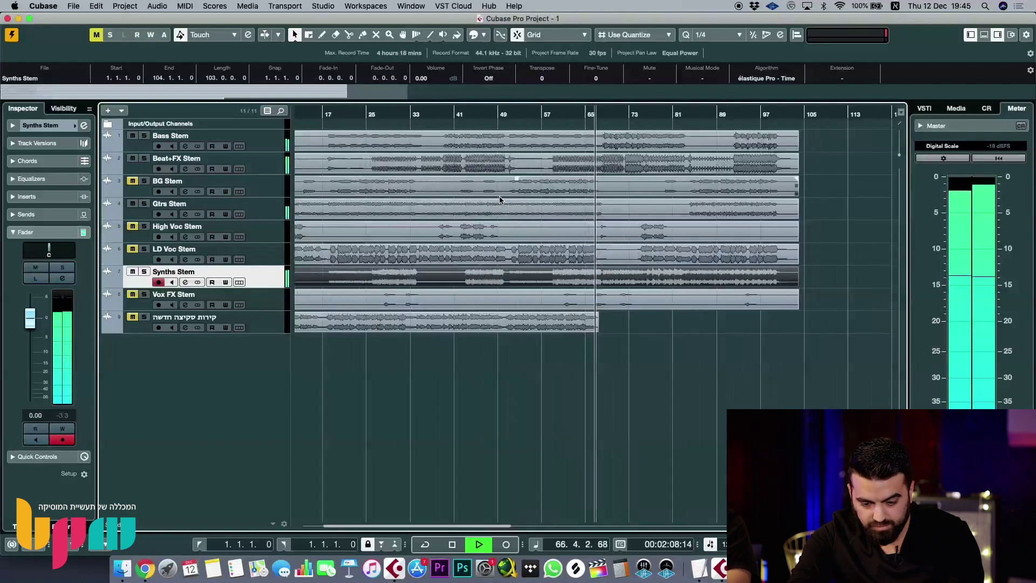
{"action": "key", "text": "h"}
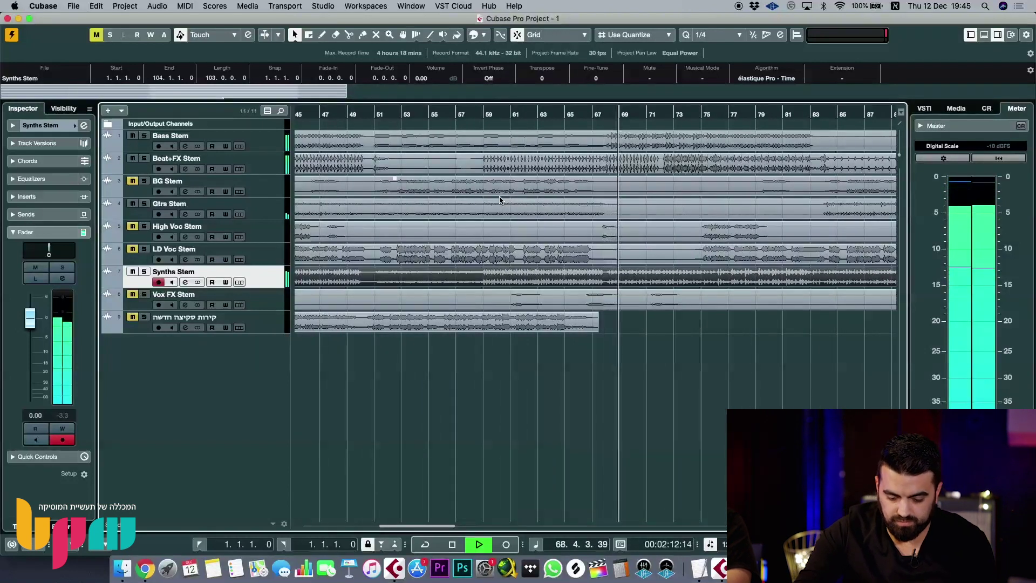
{"action": "key", "text": "g"}
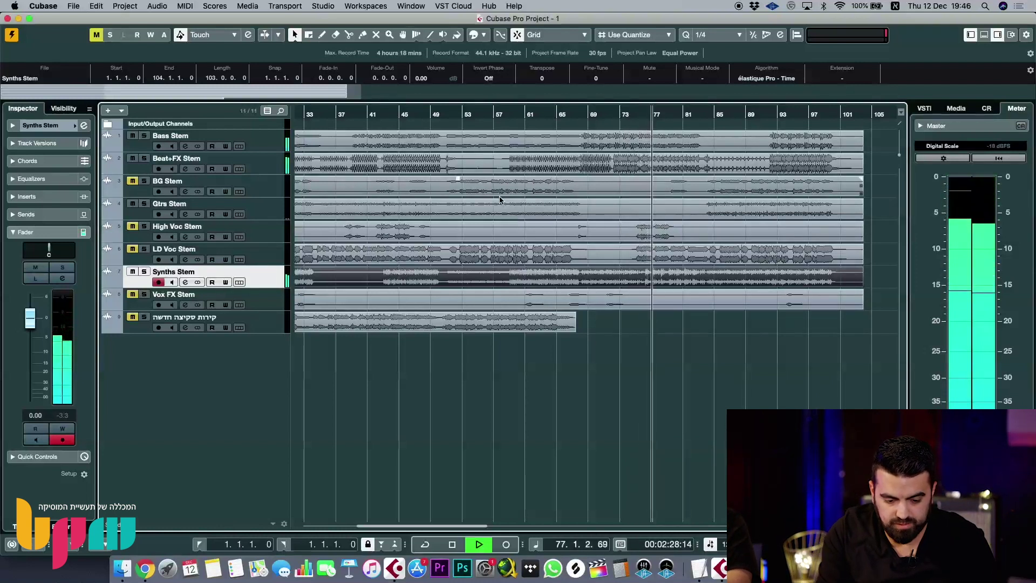
- Move the playhead back to bar 74, solo the Synths Stem track, and play it
{"action": "key", "text": "space"}
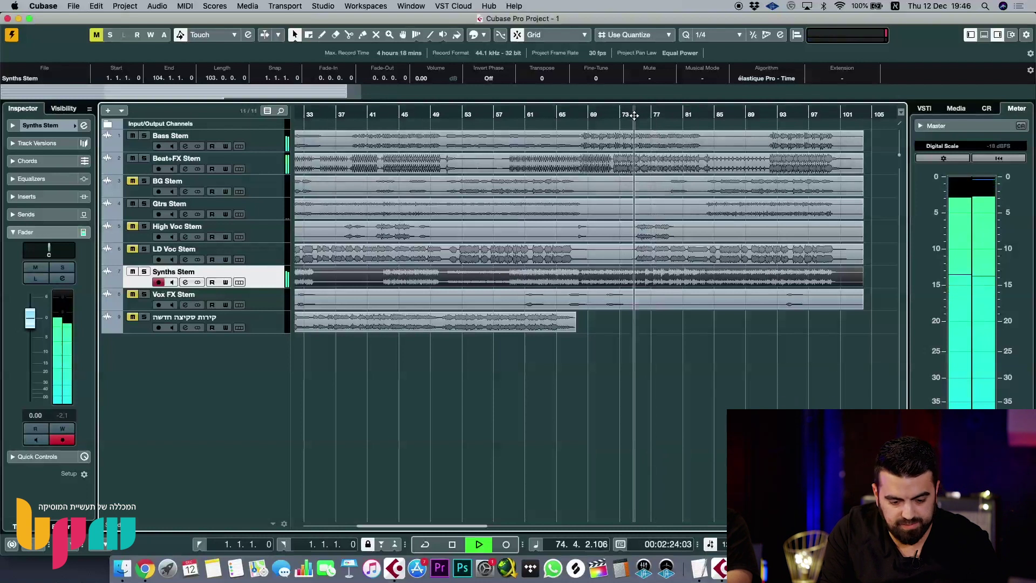
{"action": "left_click", "coordinate": [144, 272]}
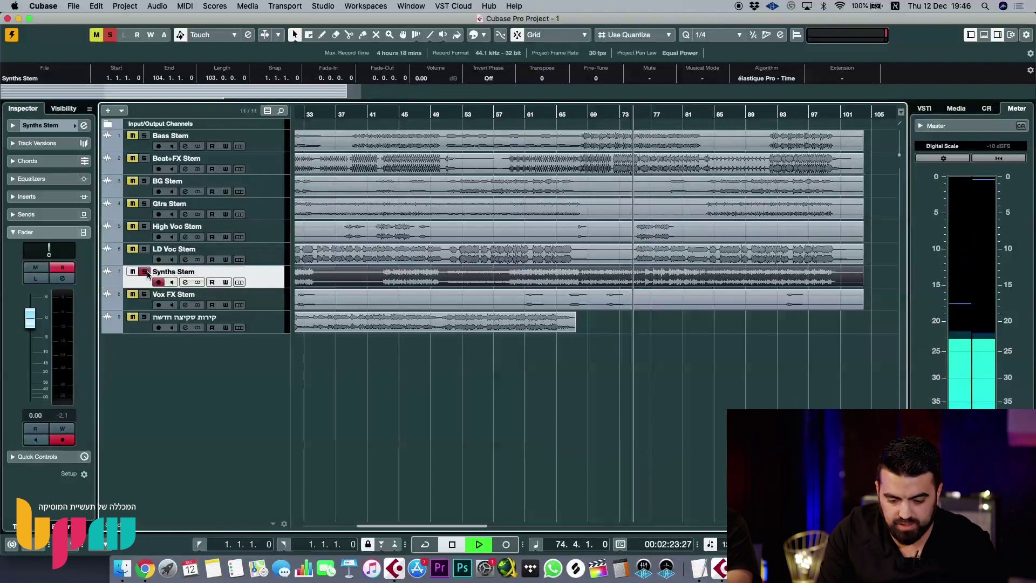
{"action": "key", "text": "space"}
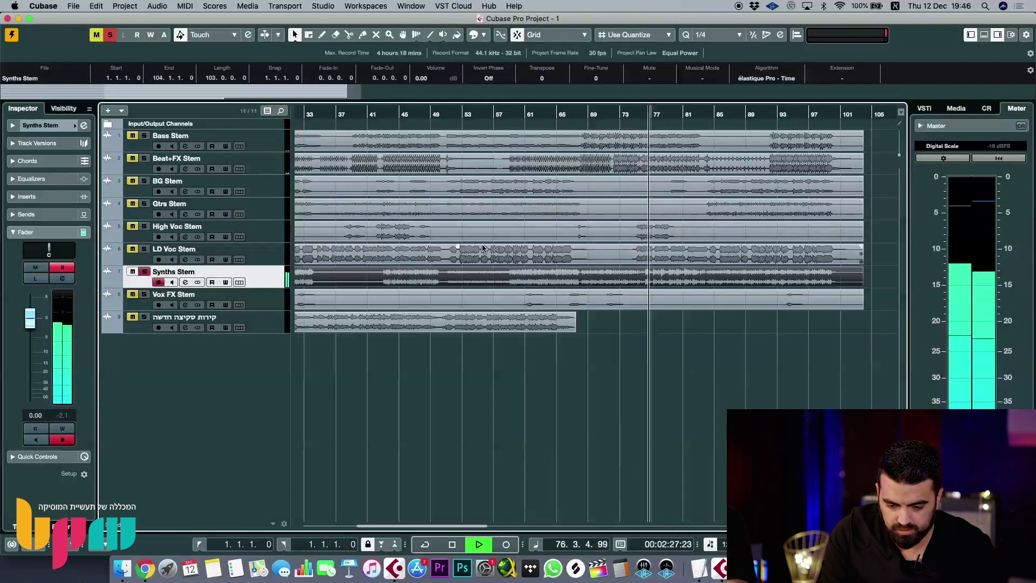
- Replay the soloed Synths Stem track from bar 58 to about bar 77, and stop playback
{"action": "left_click", "coordinate": [506, 113]}
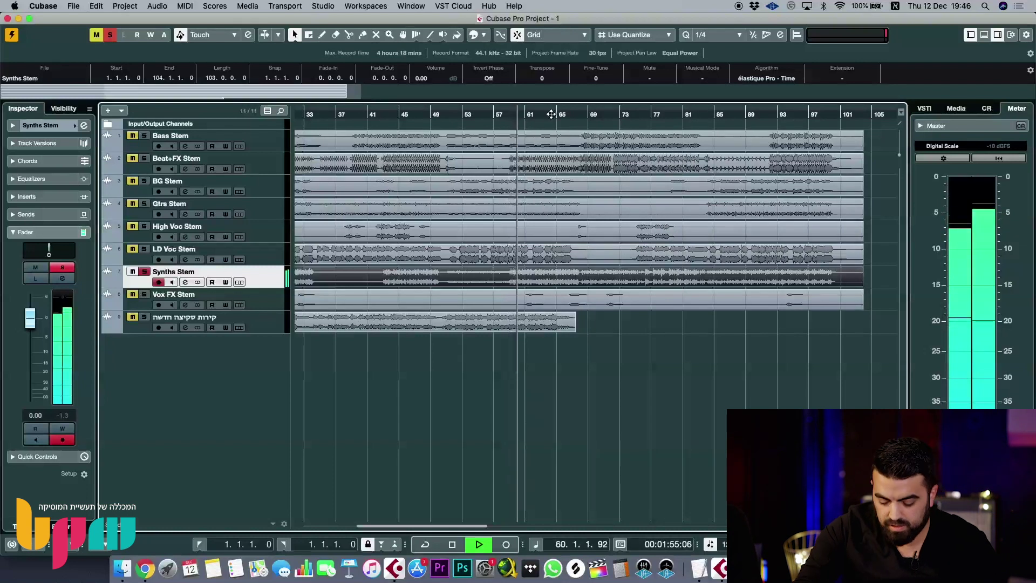
{"action": "key", "text": "g"}
{"action": "key", "text": "h"}
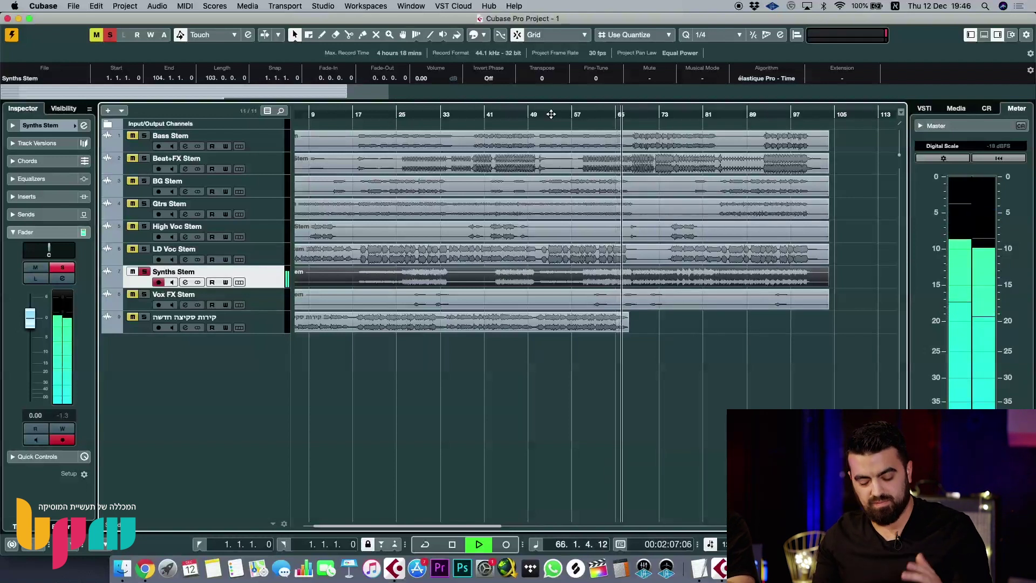
{"action": "key", "text": "h"}
{"action": "key", "text": "h"}
{"action": "key", "text": "h"}
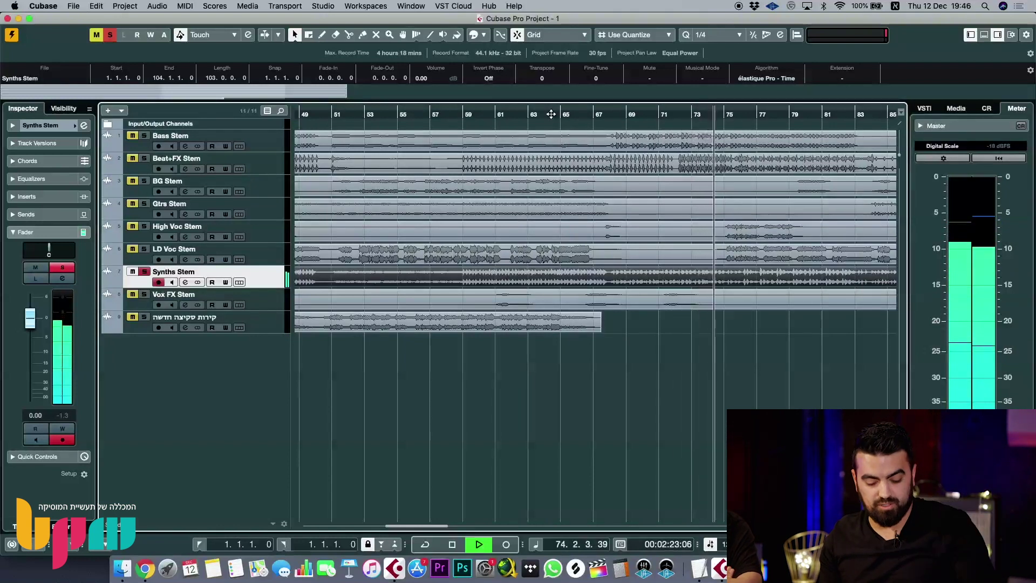
{"action": "key", "text": "g"}
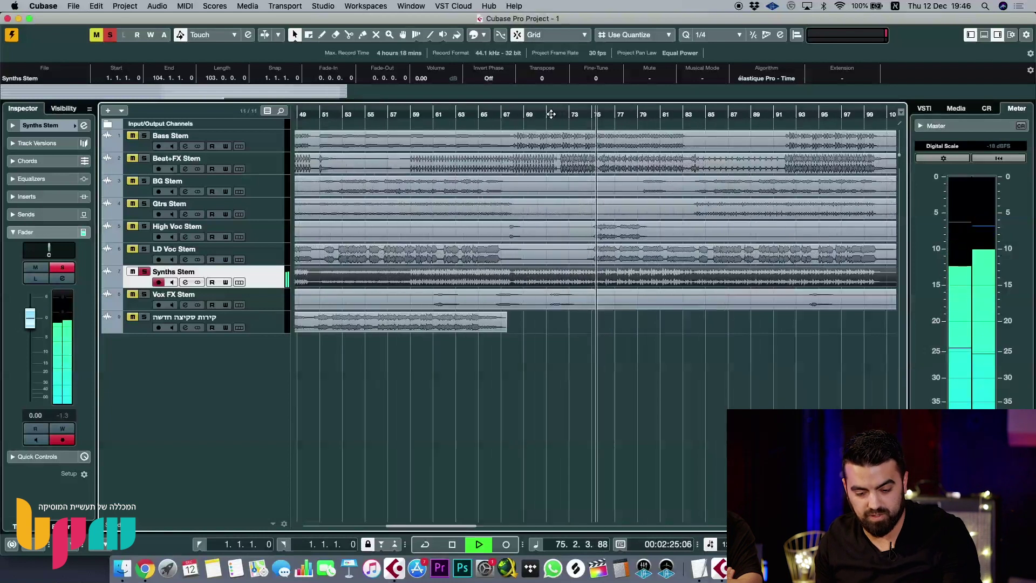
{"action": "key", "text": "h"}
{"action": "key", "text": "h"}
{"action": "key", "text": "h"}
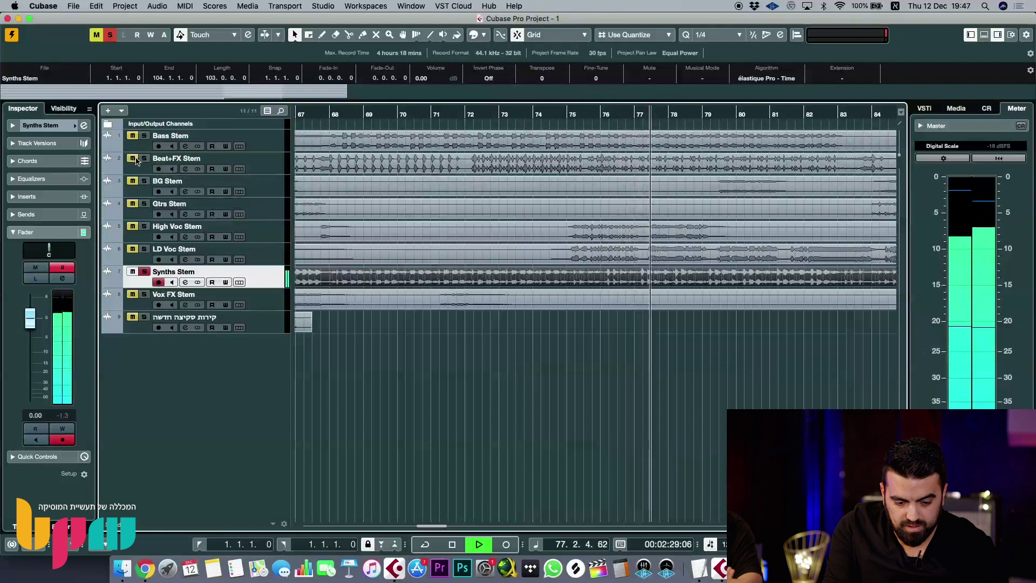
{"action": "key", "text": "space"}
{"action": "key", "text": "g"}
{"action": "key", "text": "g"}
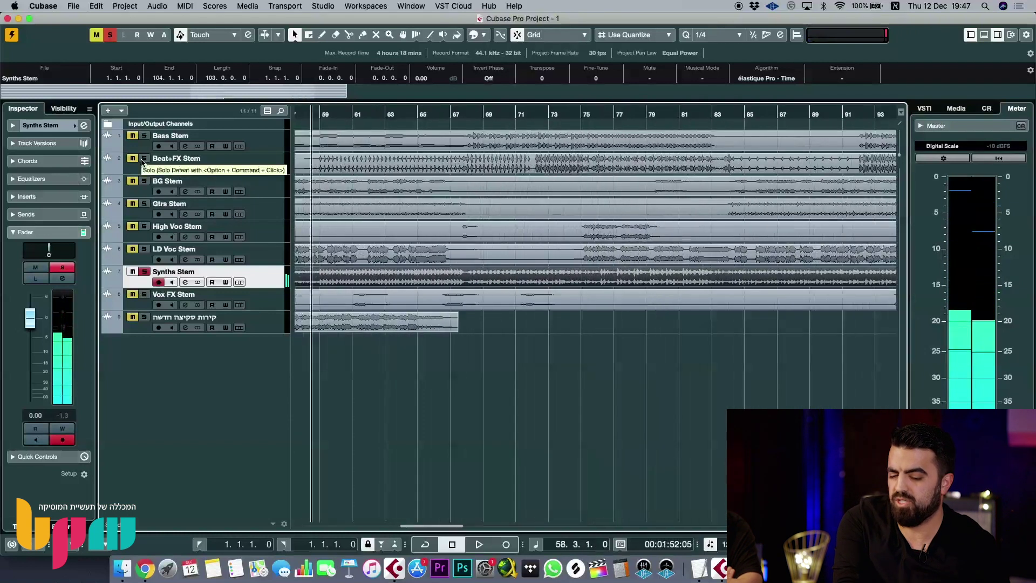
{"action": "key", "text": "g"}
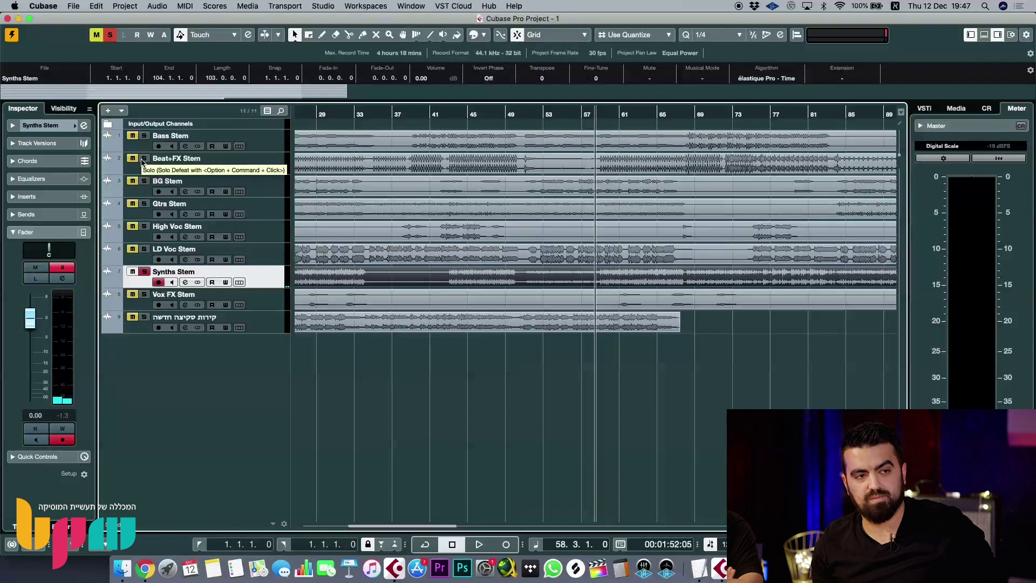
{"action": "key", "text": "g"}
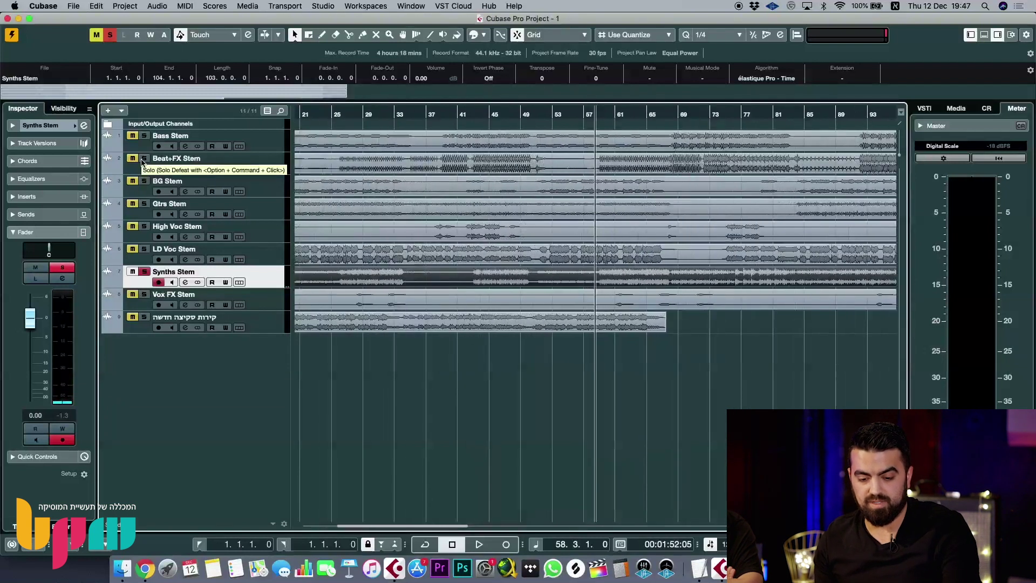
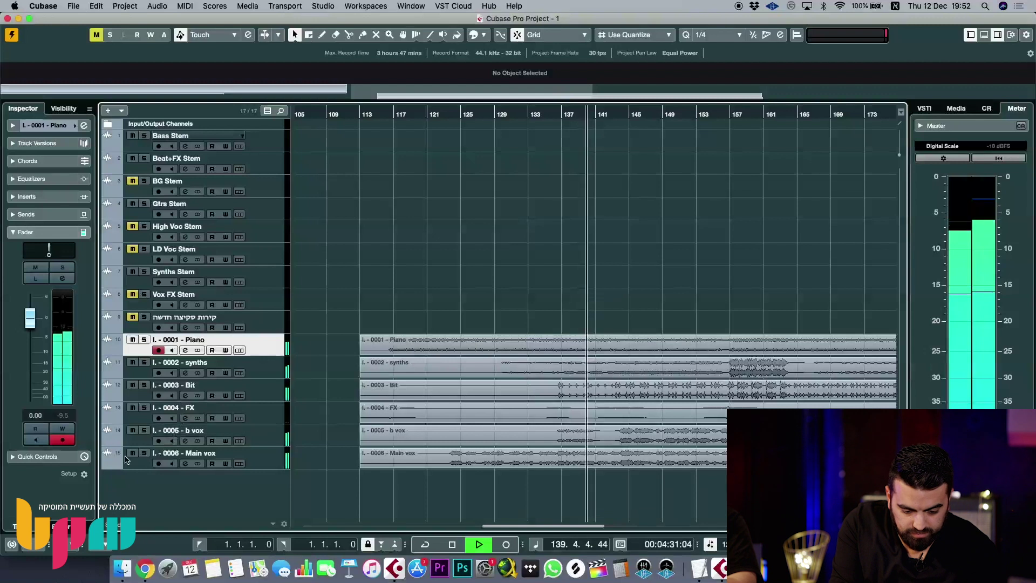
- Mute the second song's I. - 0005 - b vox and I. - 0006 - Main vox tracks during playback
{"action": "left_click", "coordinate": [132, 430]}
{"action": "left_click", "coordinate": [132, 453]}
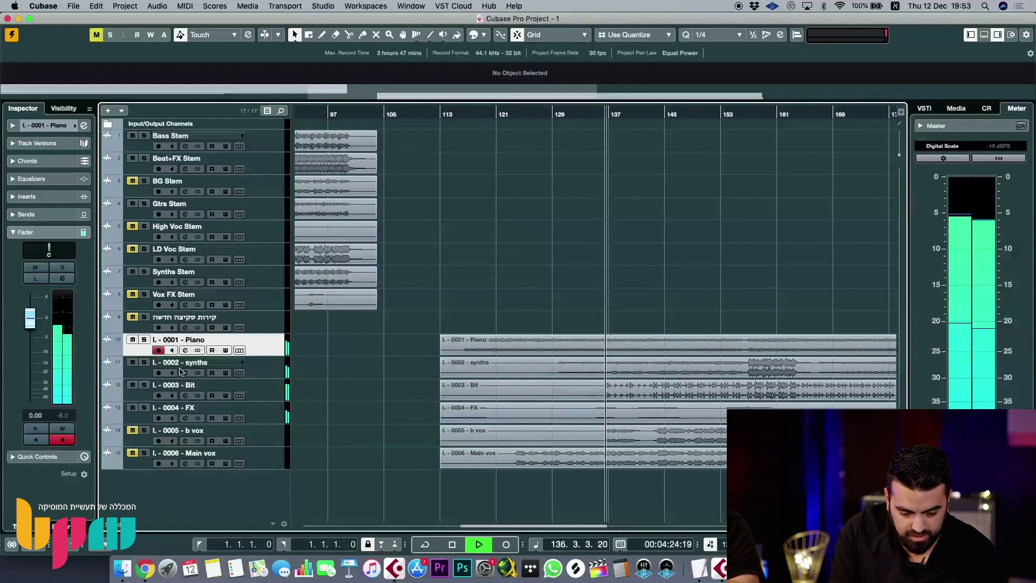
- Solo the I. - 0003 - Bit track during playback and listen to it until about bar 150
{"action": "left_click", "coordinate": [146, 393]}
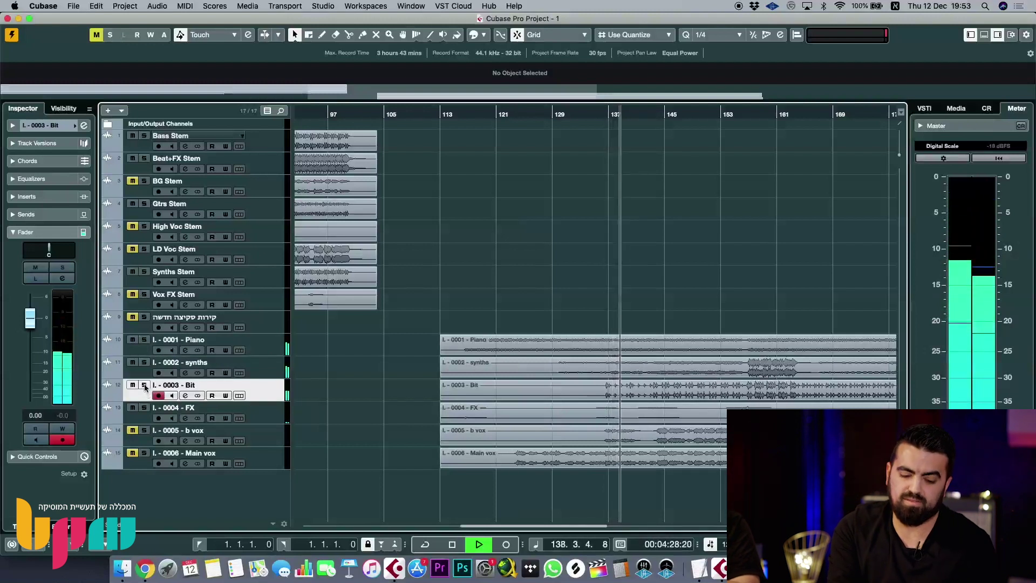
{"action": "left_click", "coordinate": [145, 385]}
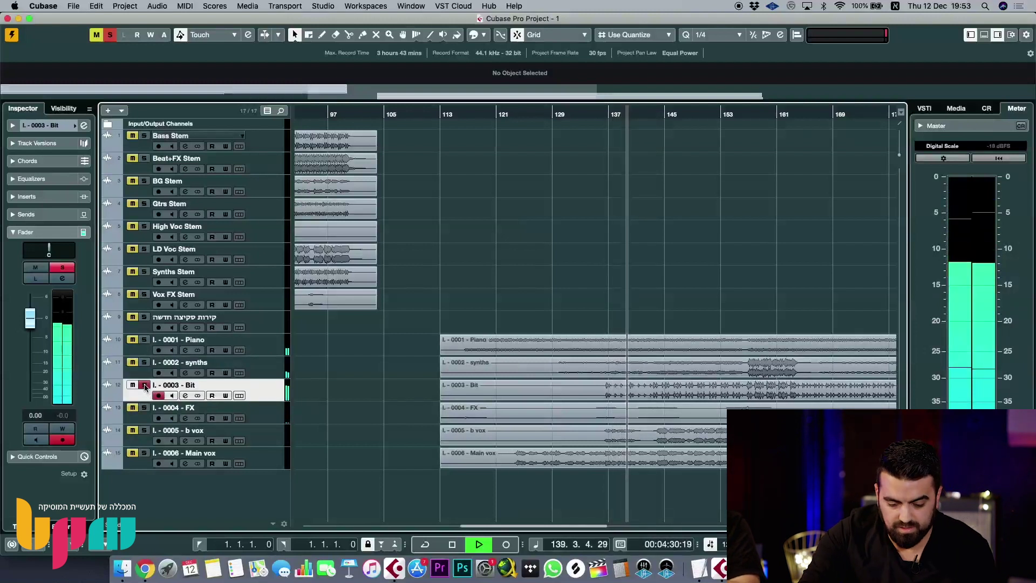
{"action": "key", "text": "g"}
{"action": "key", "text": "g"}
{"action": "key", "text": "g"}
{"action": "key", "text": "h"}
{"action": "key", "text": "h"}
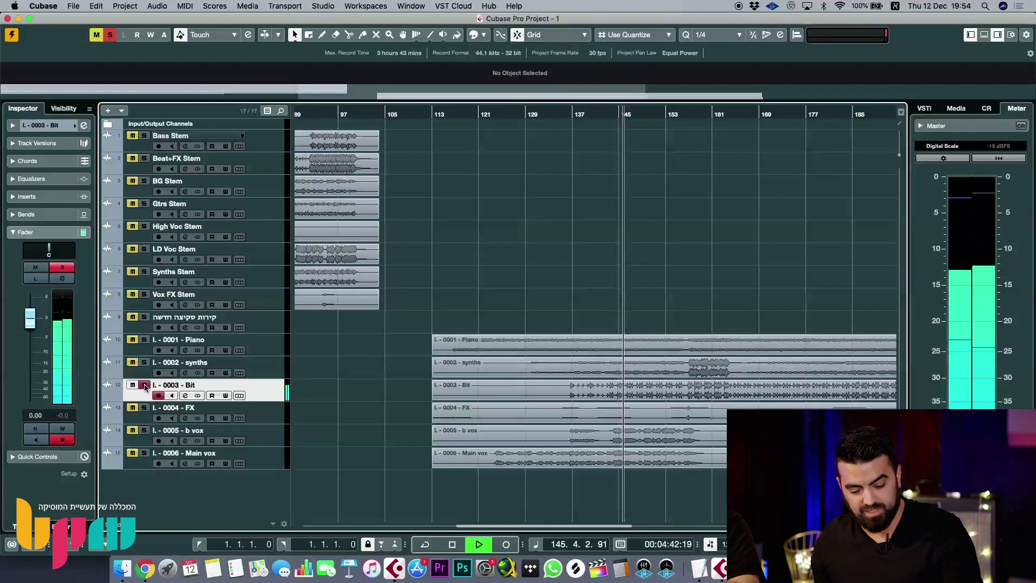
{"action": "key", "text": "g"}
{"action": "key", "text": "g"}
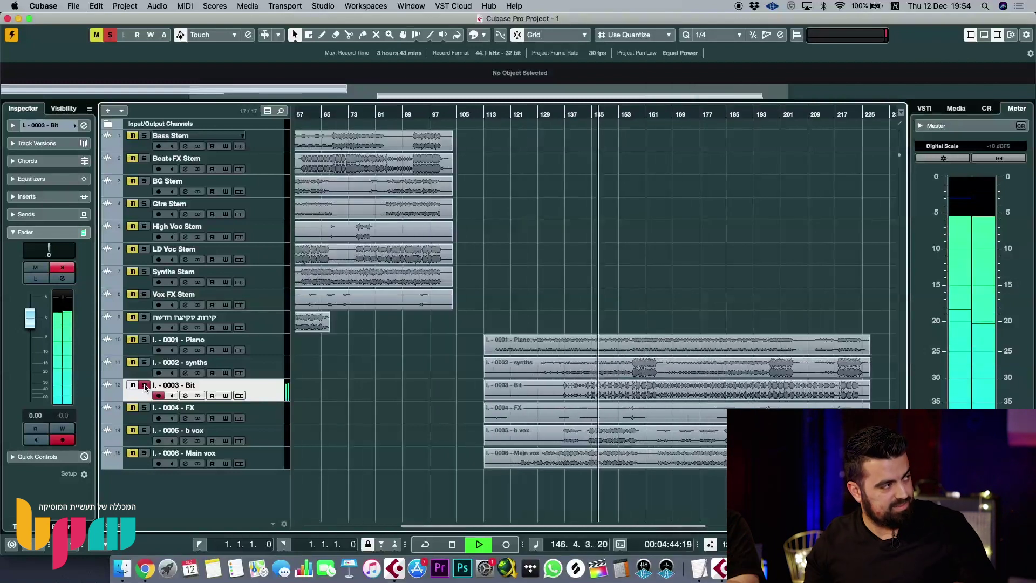
{"action": "key", "text": "h"}
{"action": "key", "text": "h"}
{"action": "key", "text": "h"}
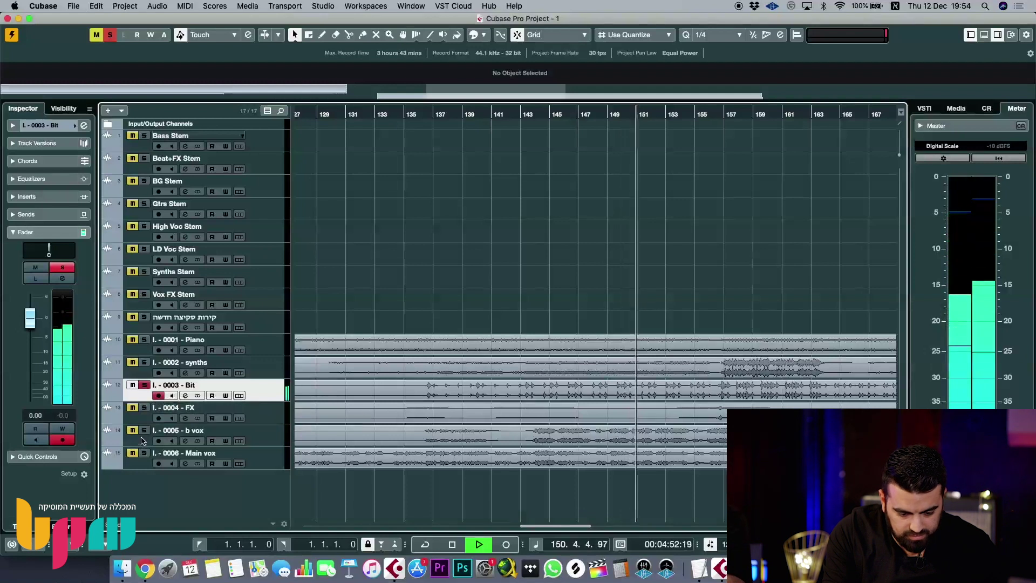
- Add the I. - 0002 - synths track to the solo and listen to it with the Bit track until about bar 156
{"action": "left_click", "coordinate": [145, 363]}
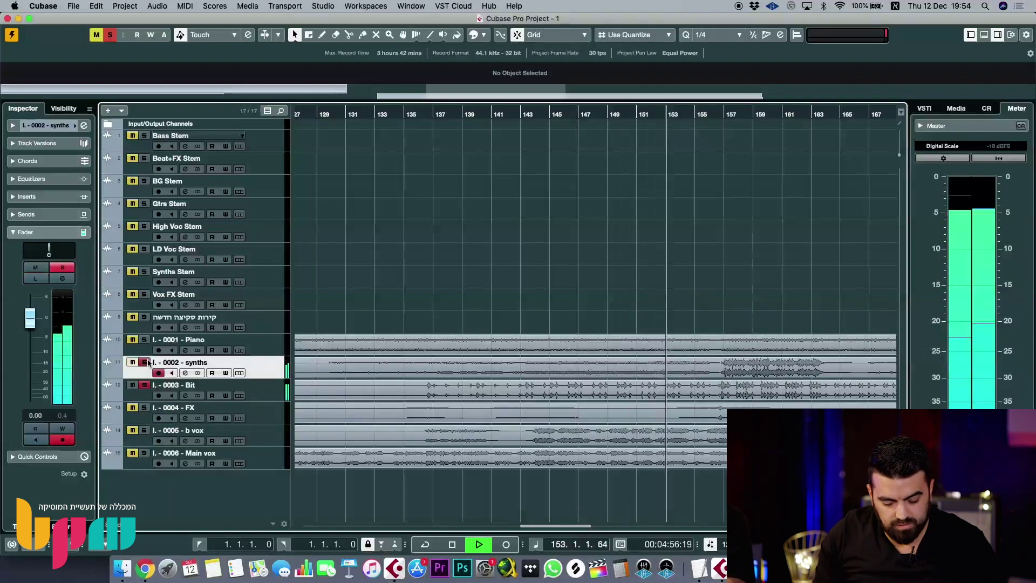
{"action": "key", "text": "g"}
{"action": "key", "text": "h"}
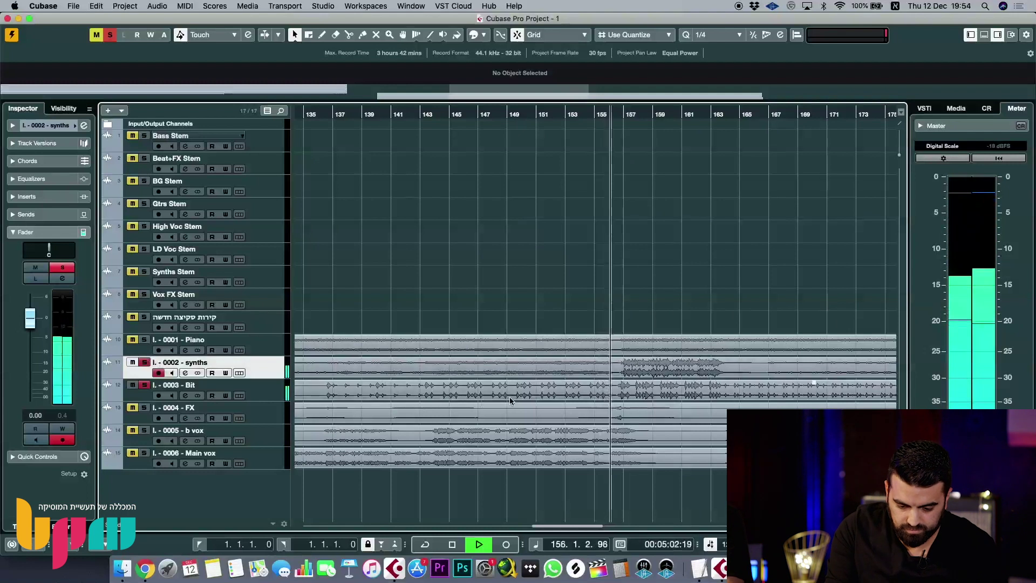
- Set the I. - 0002 - synths event's volume to 3.00 dB and keep listening to the soloed tracks until about bar 168
{"action": "left_click", "coordinate": [607, 369]}
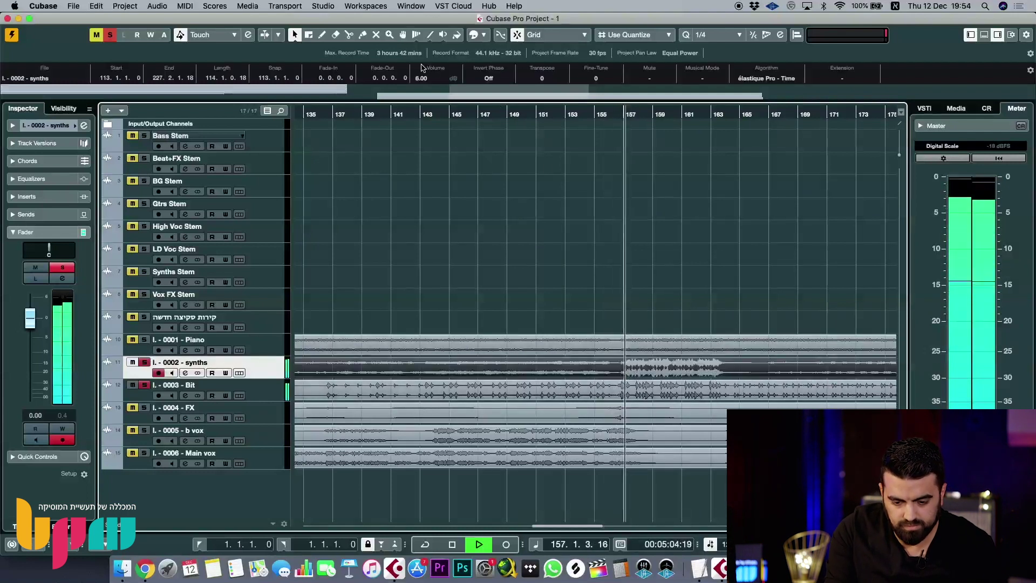
{"action": "scroll", "coordinate": [424, 81], "scroll_direction": "down", "scroll_amount": 3}
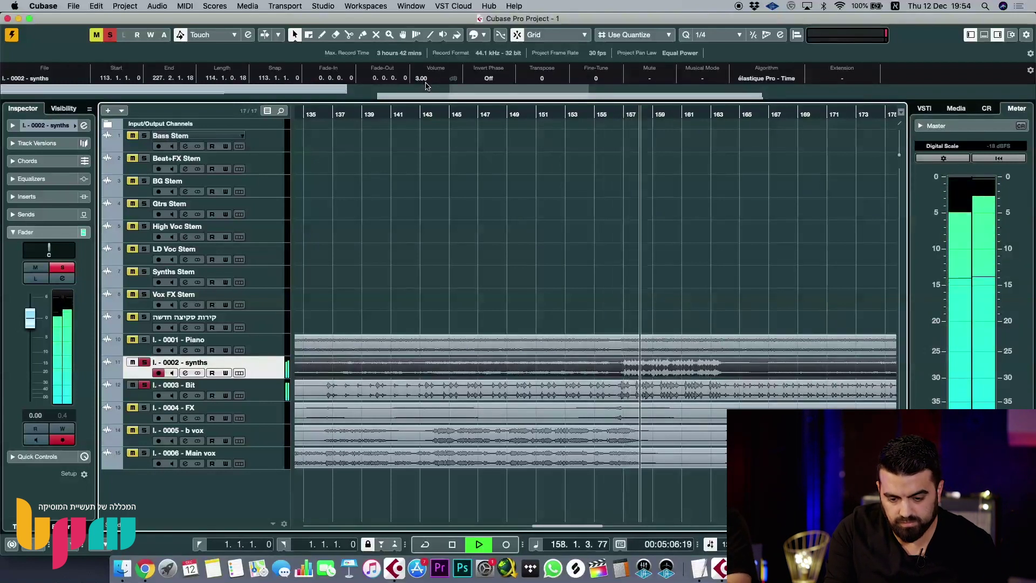
{"action": "left_click", "coordinate": [635, 237]}
{"action": "key", "text": "g"}
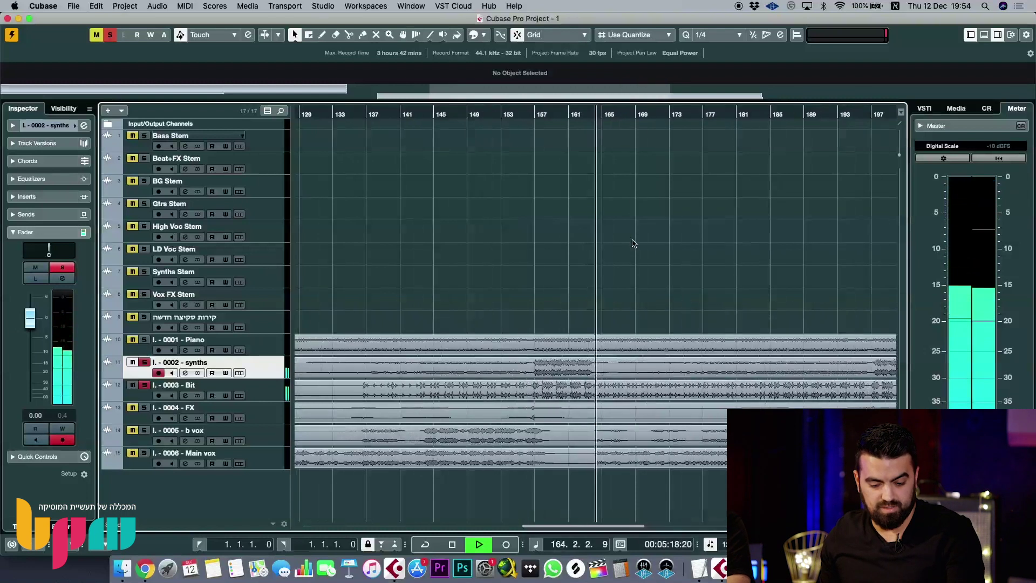
{"action": "key", "text": "h"}
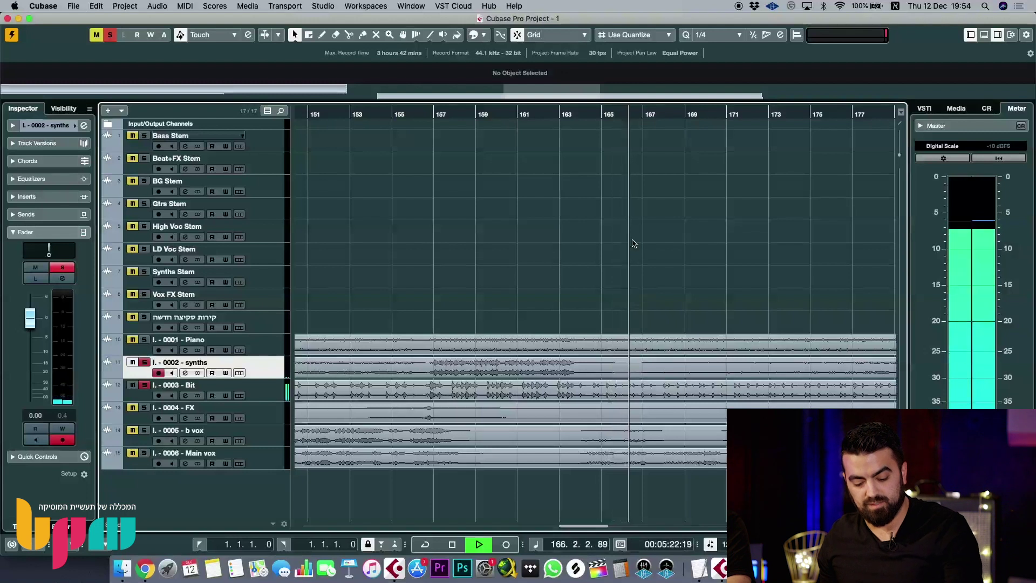
{"action": "key", "text": "g"}
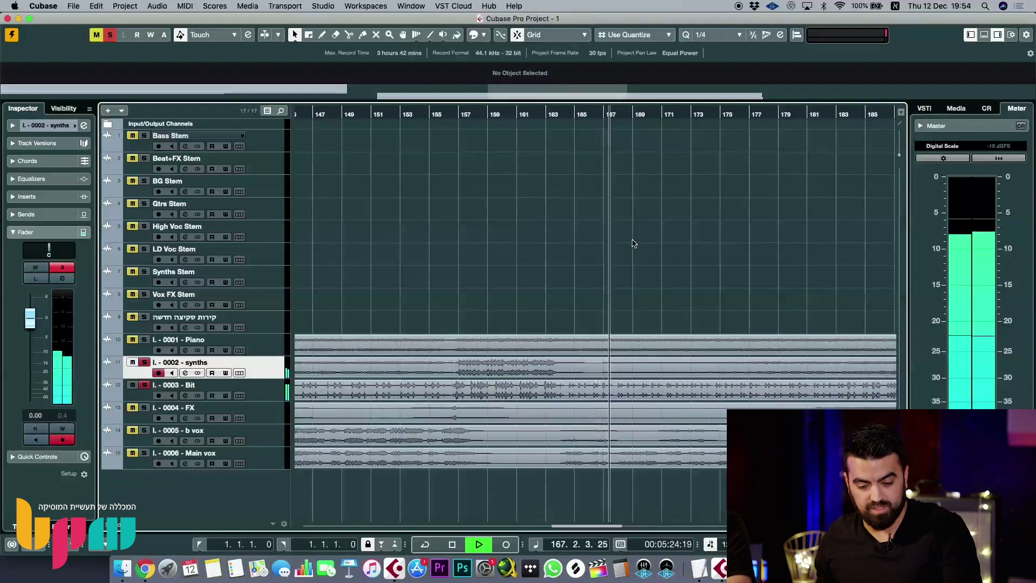
{"action": "key", "text": "h"}
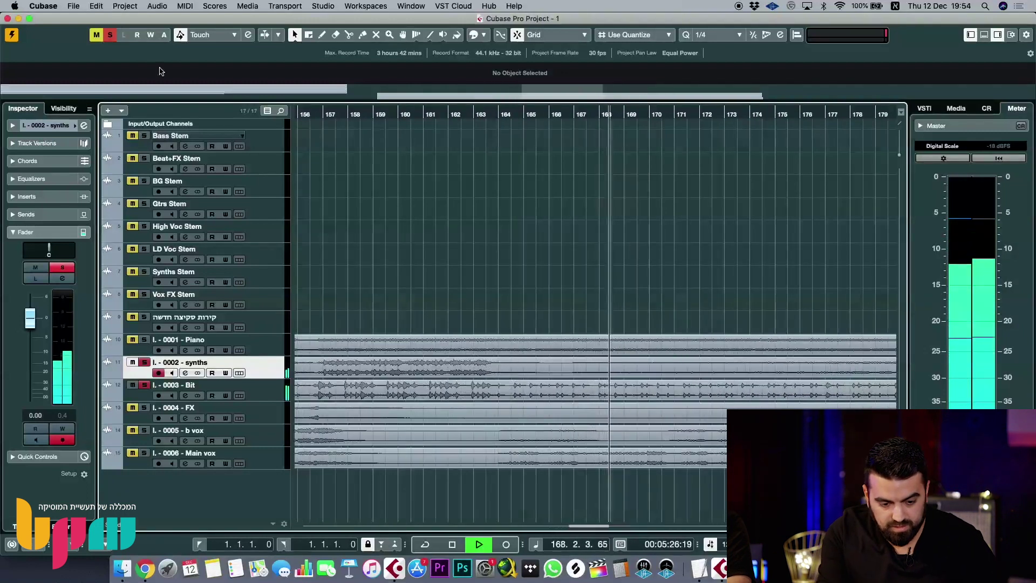
- Take all tracks out of solo and listen to the second song's instrumental stems until about bar 174
{"action": "left_click", "coordinate": [110, 34]}
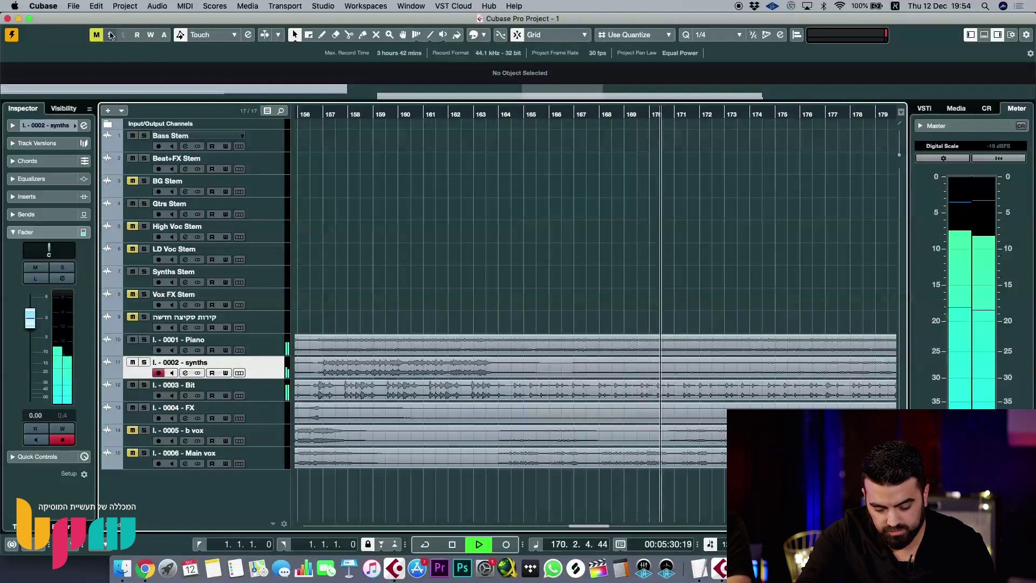
{"action": "key", "text": "g"}
{"action": "key", "text": "g"}
{"action": "key", "text": "g"}
{"action": "key", "text": "g"}
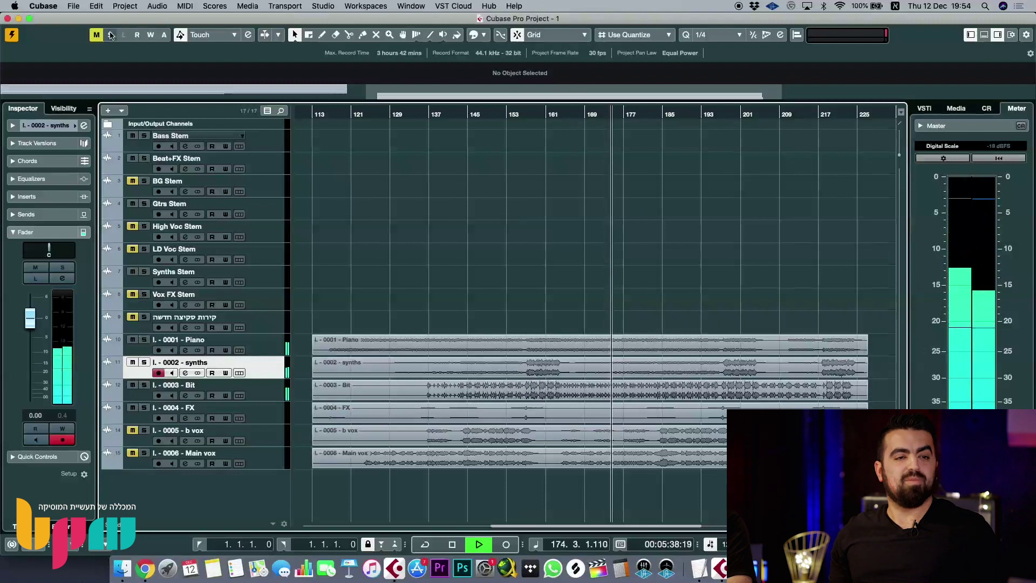
- Unmute the I. - 0005 - b vox and I. - 0006 - Main vox tracks, and set the Main vox event's volume to 3.00 dB
{"action": "key", "text": "h"}
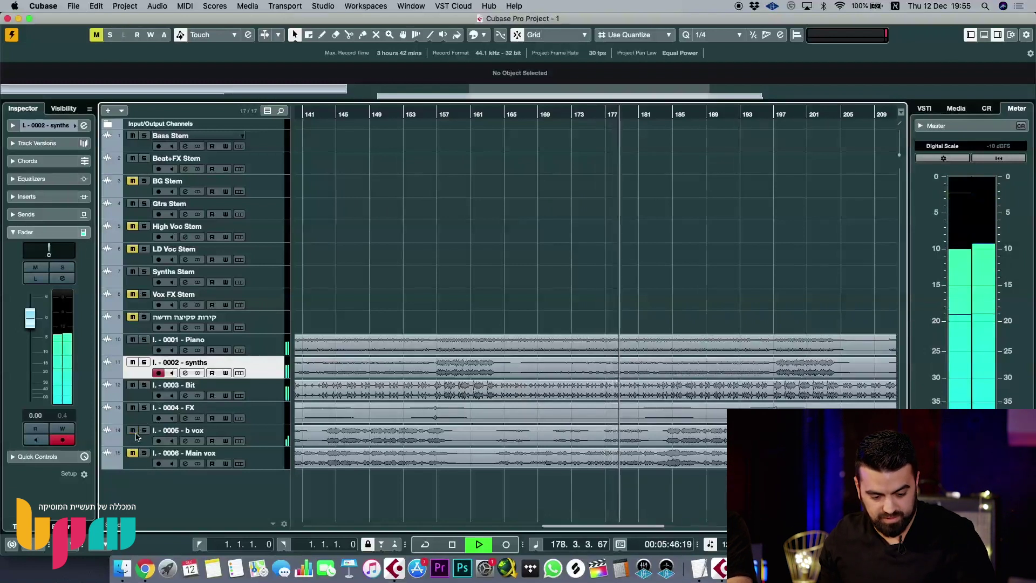
{"action": "key", "text": "g"}
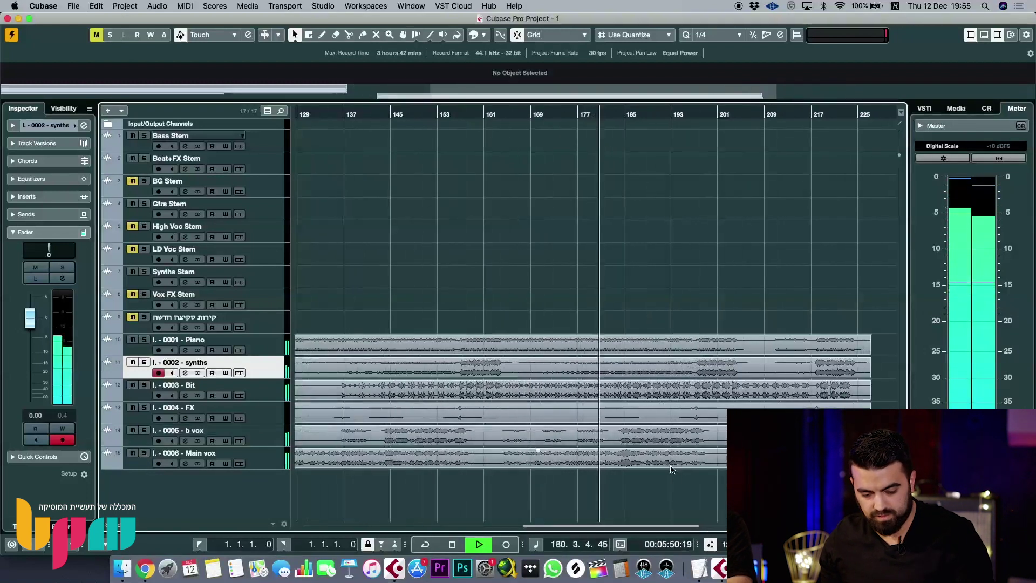
{"action": "left_click", "coordinate": [653, 464]}
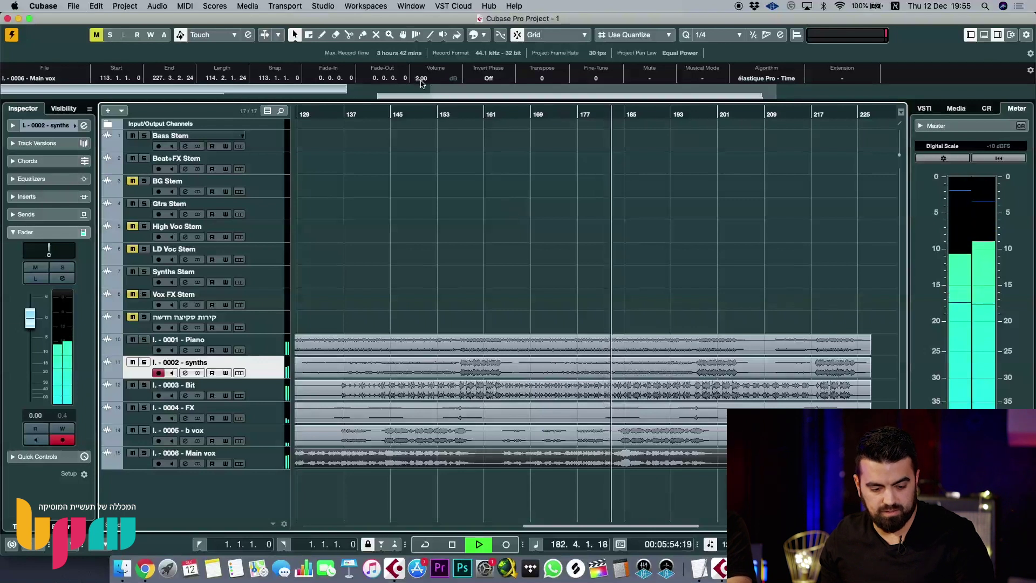
{"action": "scroll", "coordinate": [421, 81], "scroll_direction": "up", "scroll_amount": 3}
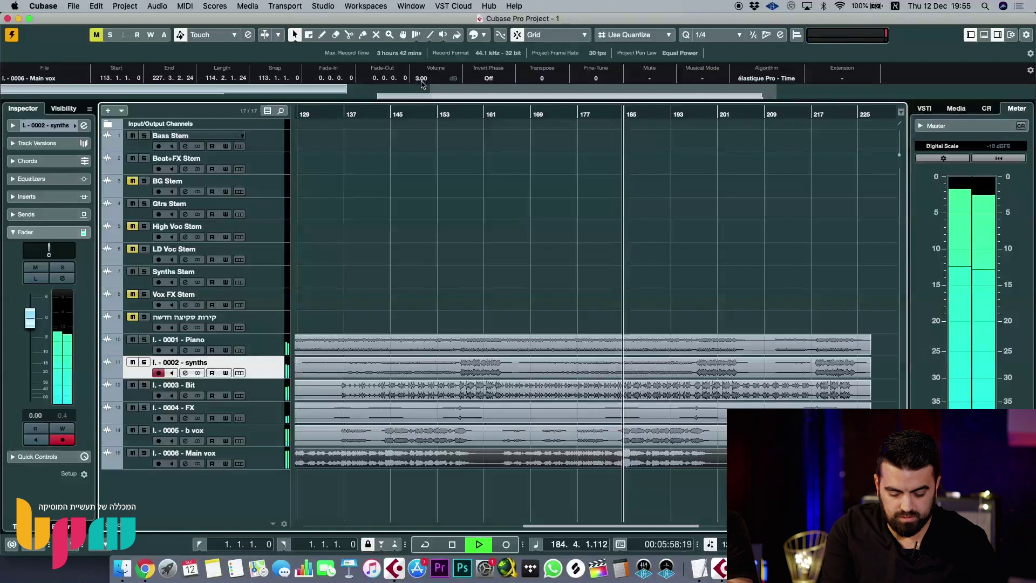
- Listen to the stems with vocals until about bar 189, stop playback, and move the playhead to bar 188
{"action": "key", "text": "g"}
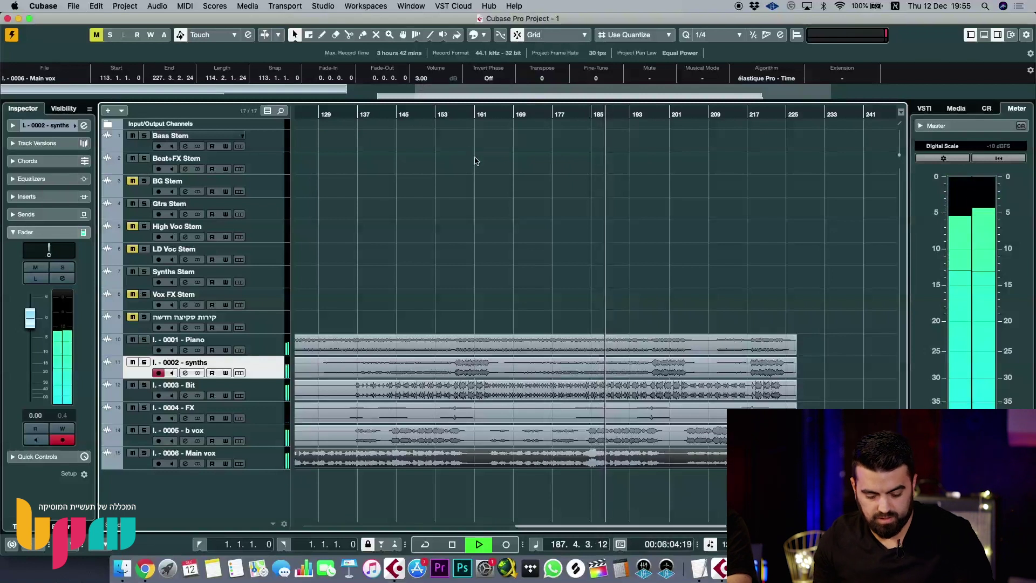
{"action": "key", "text": "g"}
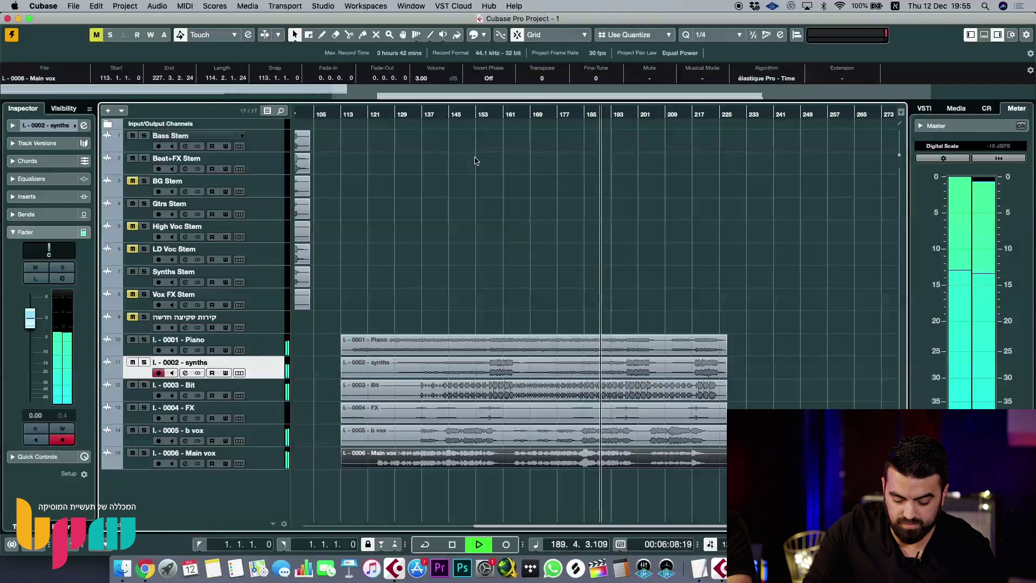
{"action": "key", "text": "space"}
{"action": "left_click_drag", "start_coordinate": [585, 112], "coordinate": [593, 134]}
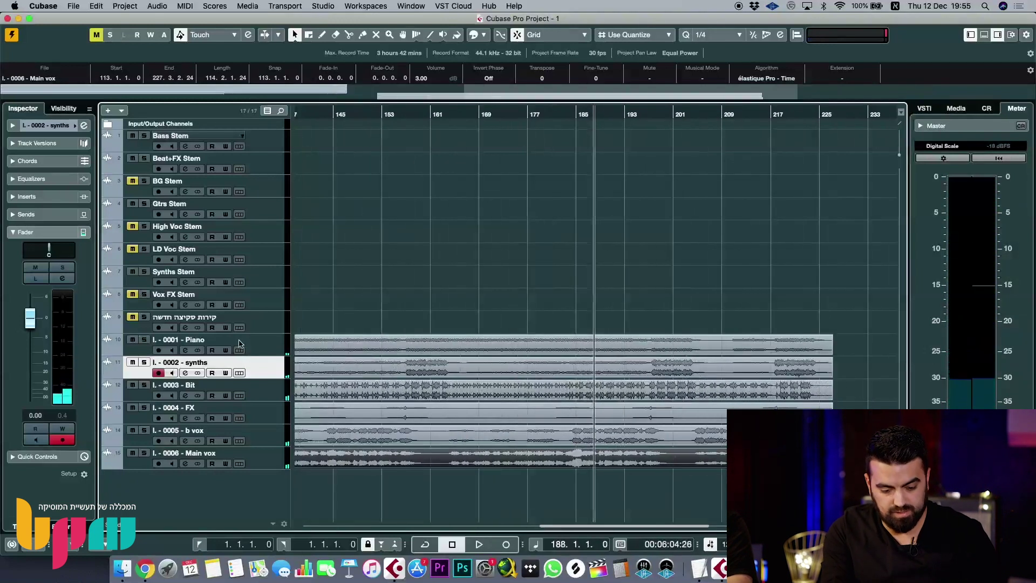
- Solo the I. - 0005 - b vox track and play it from bar 188 to about bar 194
{"action": "left_click", "coordinate": [144, 431]}
{"action": "key", "text": "g"}
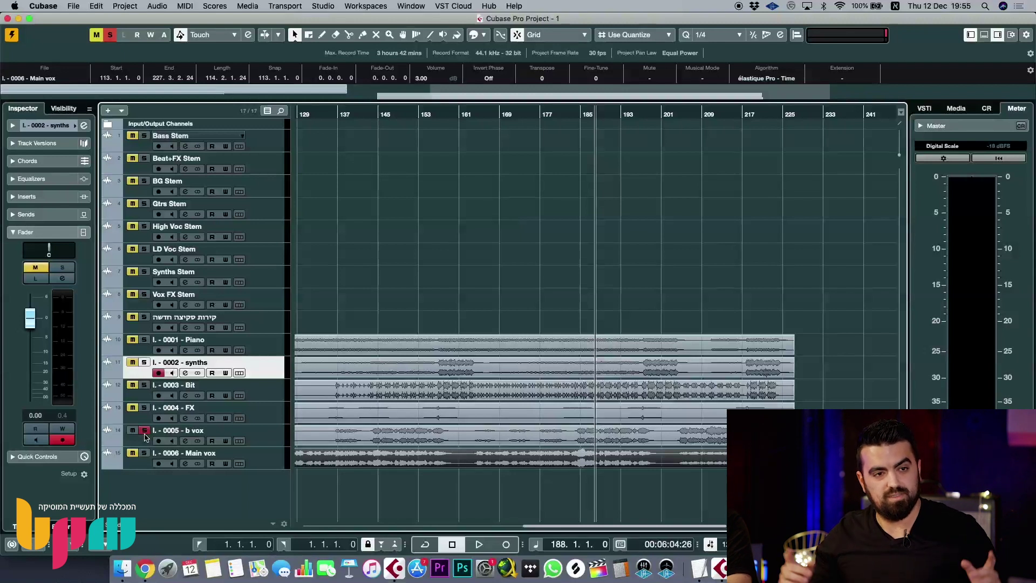
{"action": "key", "text": "g"}
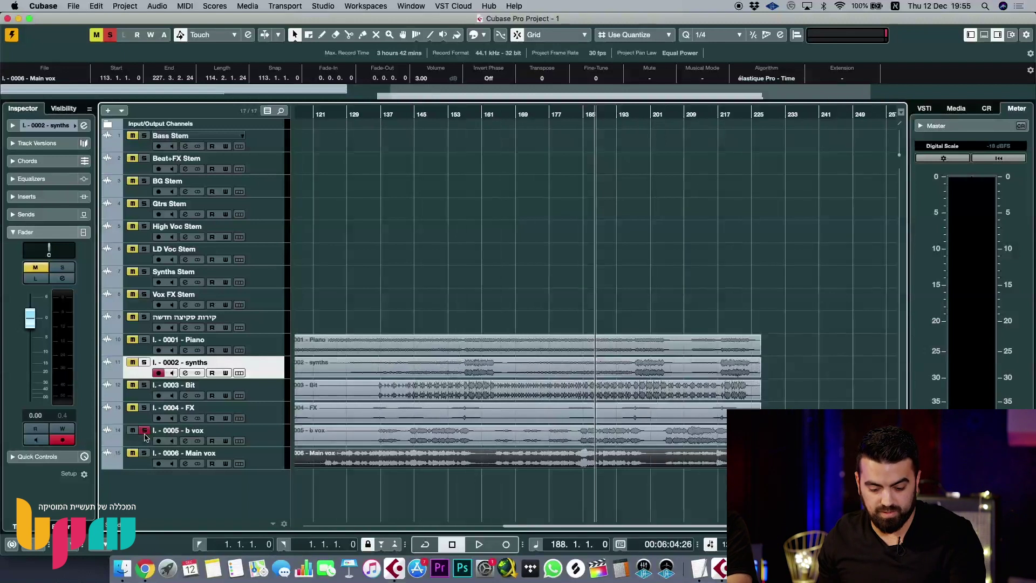
{"action": "key", "text": "h"}
{"action": "key", "text": "h"}
{"action": "key", "text": "space"}
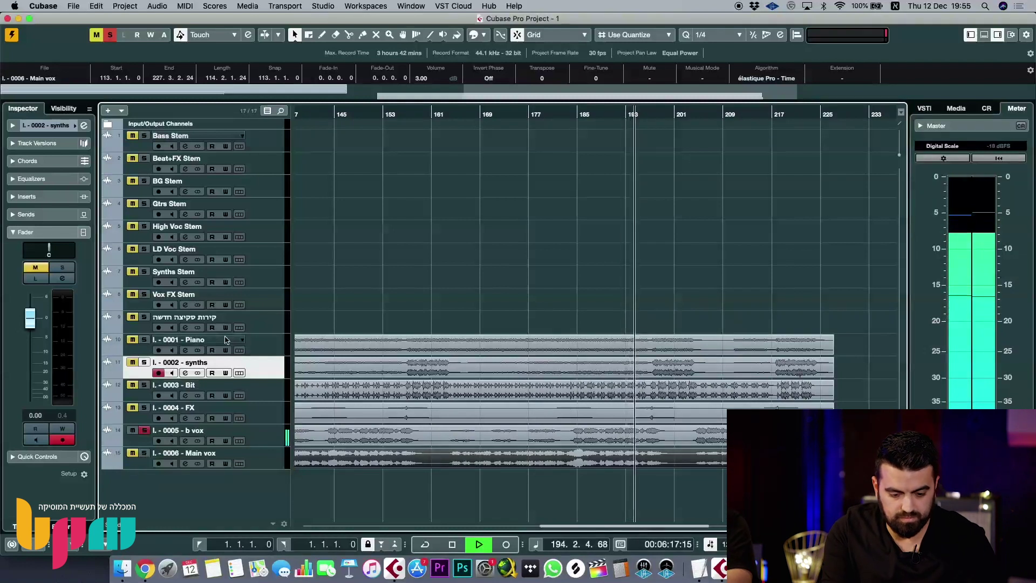
- Stop playback, clear the solo, and replay from bar 188 with the I. - 0005 - b vox track muted, unmuting it during playback
{"action": "key", "text": "space"}
{"action": "left_click", "coordinate": [110, 36]}
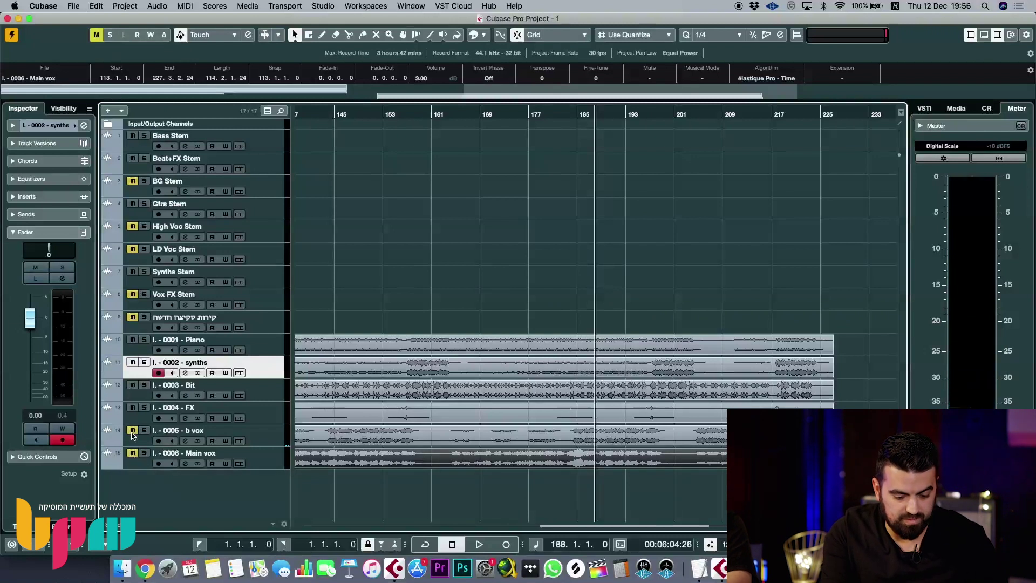
{"action": "key", "text": "space"}
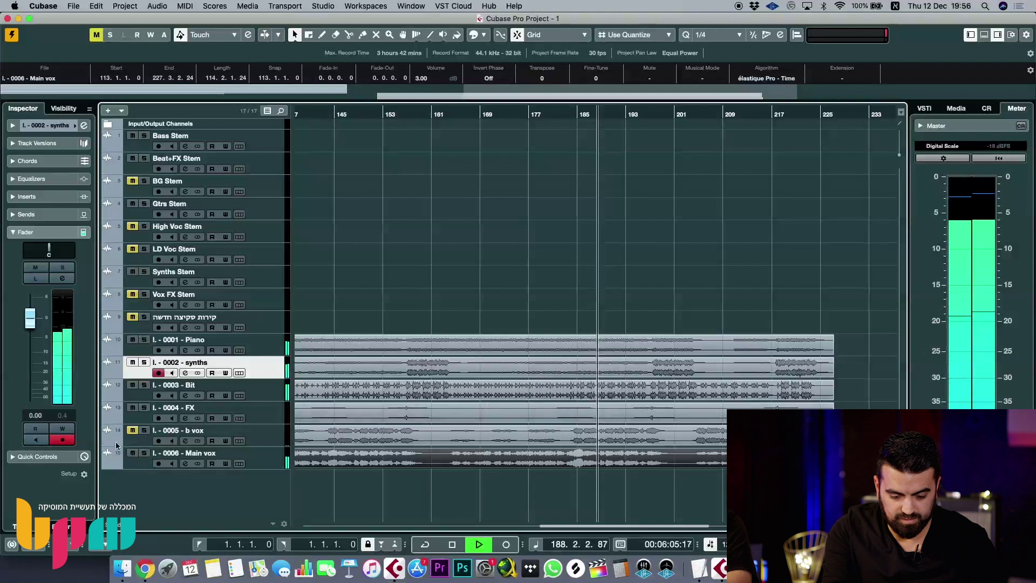
{"action": "left_click", "coordinate": [176, 433]}
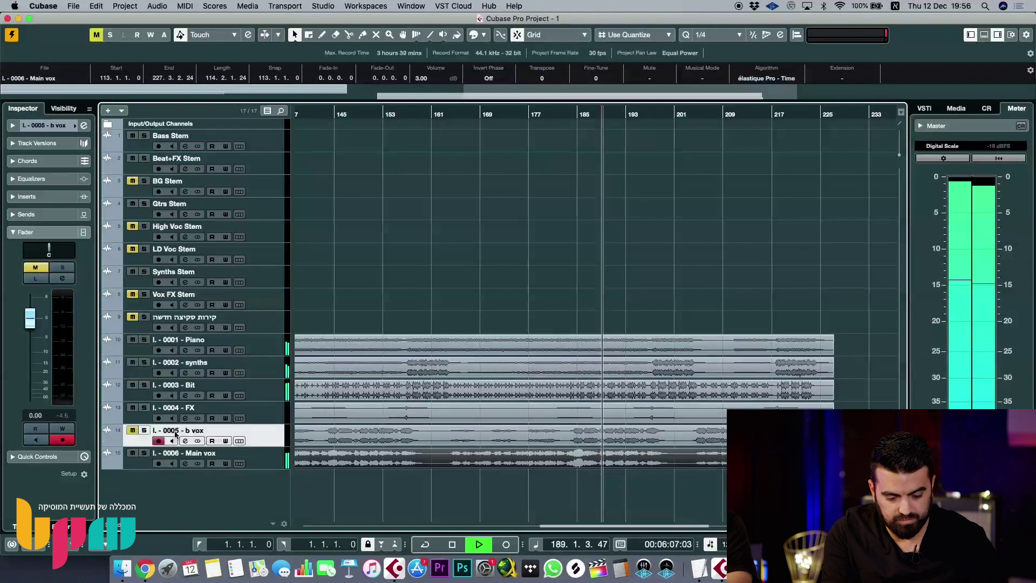
{"action": "left_click", "coordinate": [132, 433]}
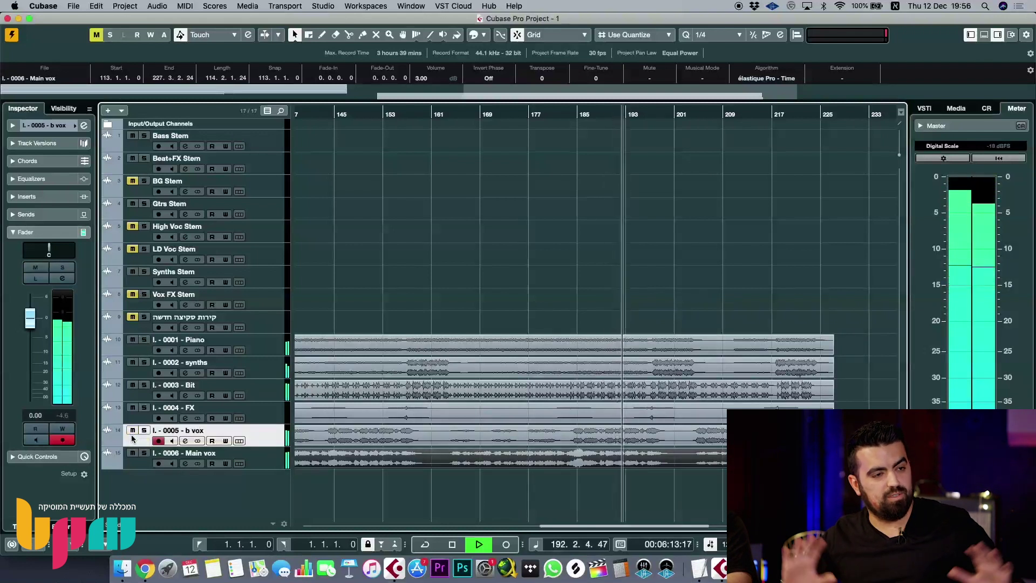
- Listen to the second song's stems with both vocal tracks until about bar 197
{"action": "key", "text": "g"}
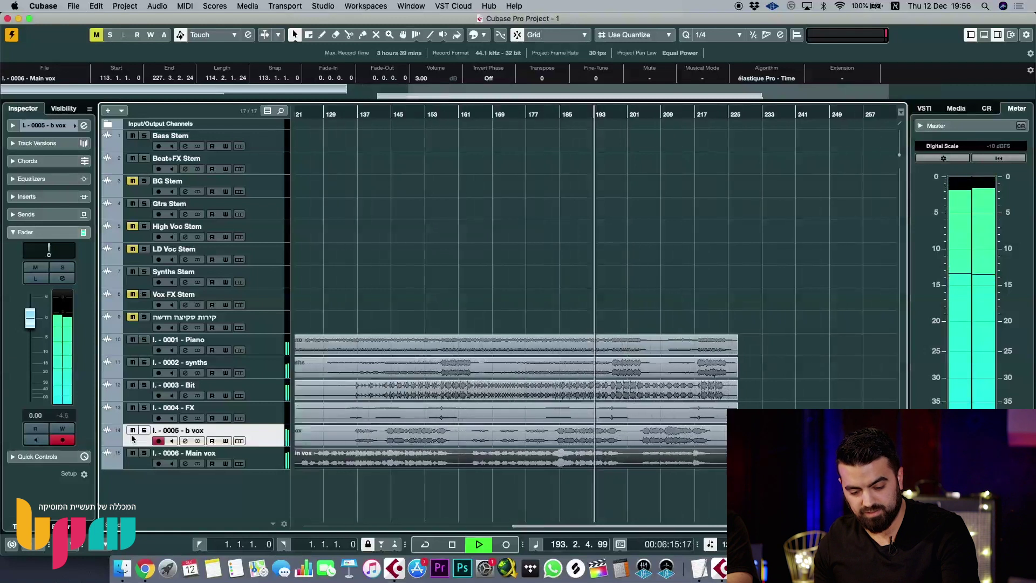
{"action": "key", "text": "h"}
{"action": "key", "text": "h"}
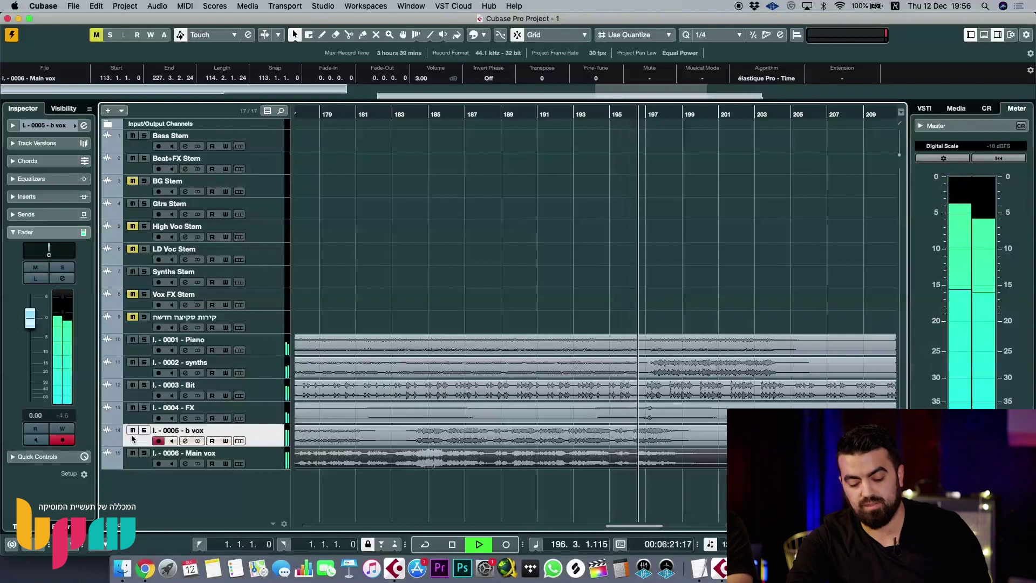
{"action": "key", "text": "g"}
{"action": "key", "text": "g"}
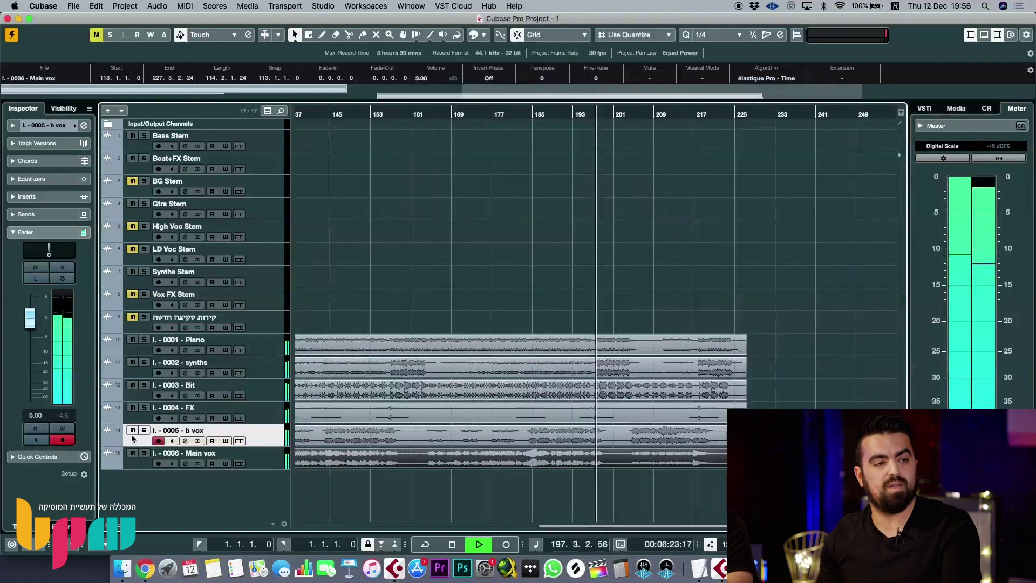
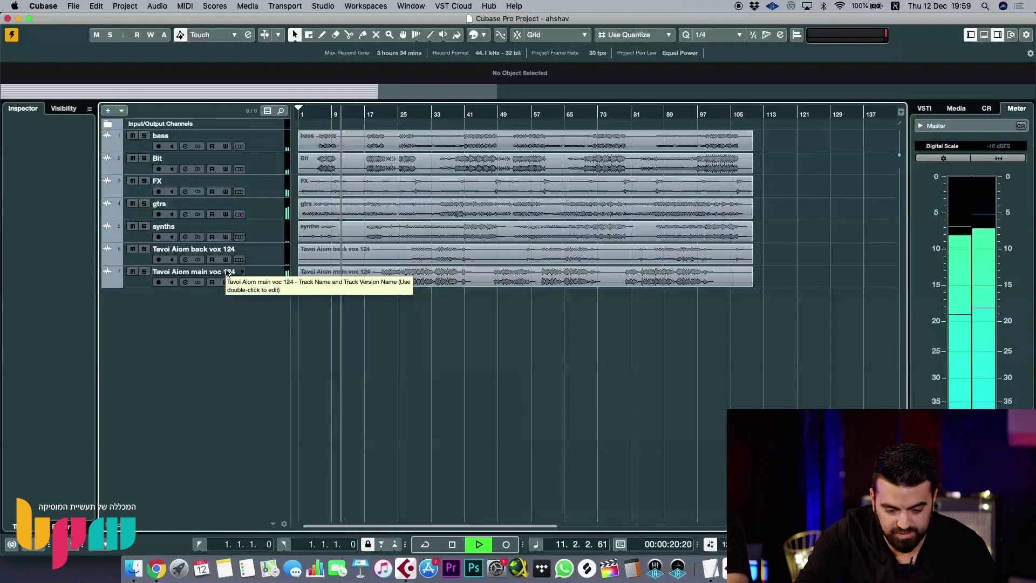
- Mute the two Tavoi Aiom vocal tracks in the ahshav project and listen to the instrumental stems until about bar 19
{"action": "left_click", "coordinate": [132, 272]}
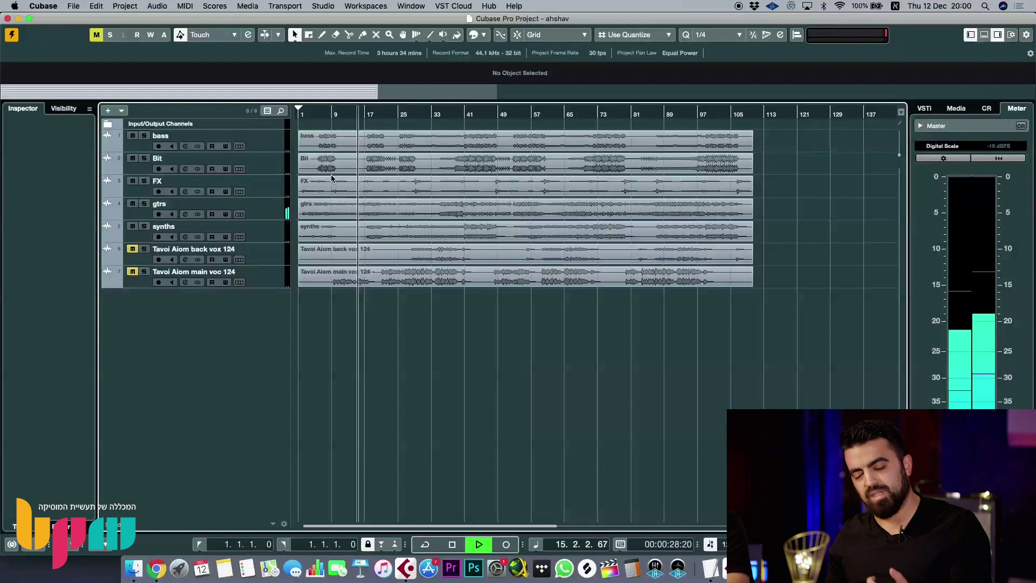
{"action": "key", "text": "h"}
{"action": "key", "text": "h"}
{"action": "key", "text": "h"}
{"action": "key", "text": "h"}
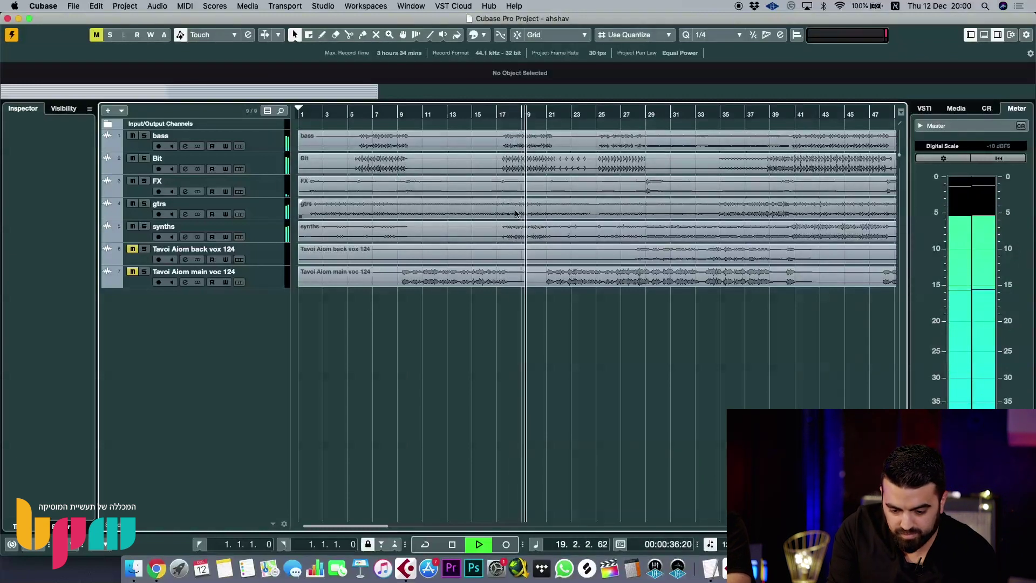
- Keep listening to the ahshav instrumental stems with both vocal tracks muted until about bar 30
{"action": "key", "text": "g"}
{"action": "key", "text": "h"}
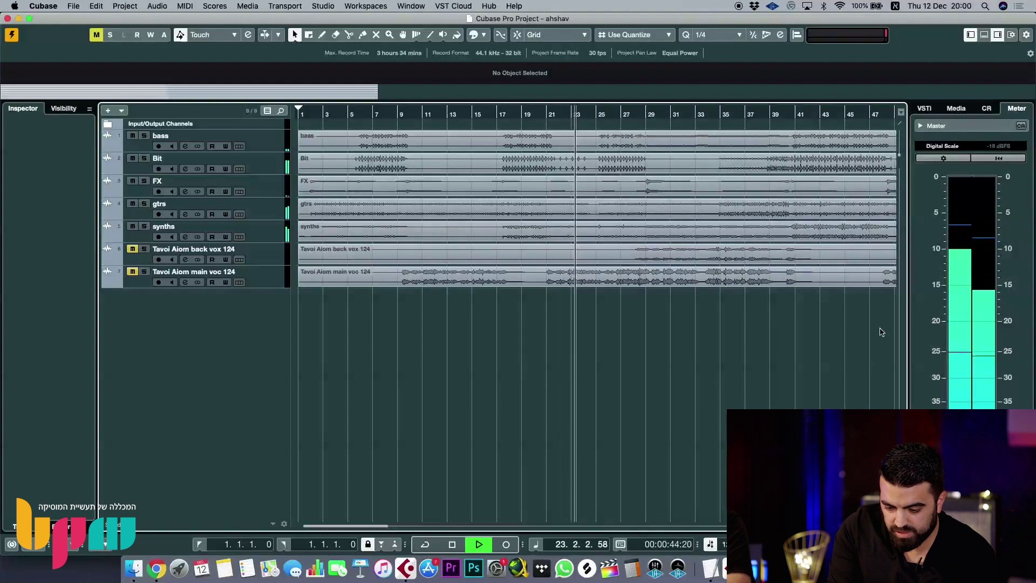
{"action": "scroll", "coordinate": [885, 330], "scroll_direction": "right", "scroll_amount": 4}
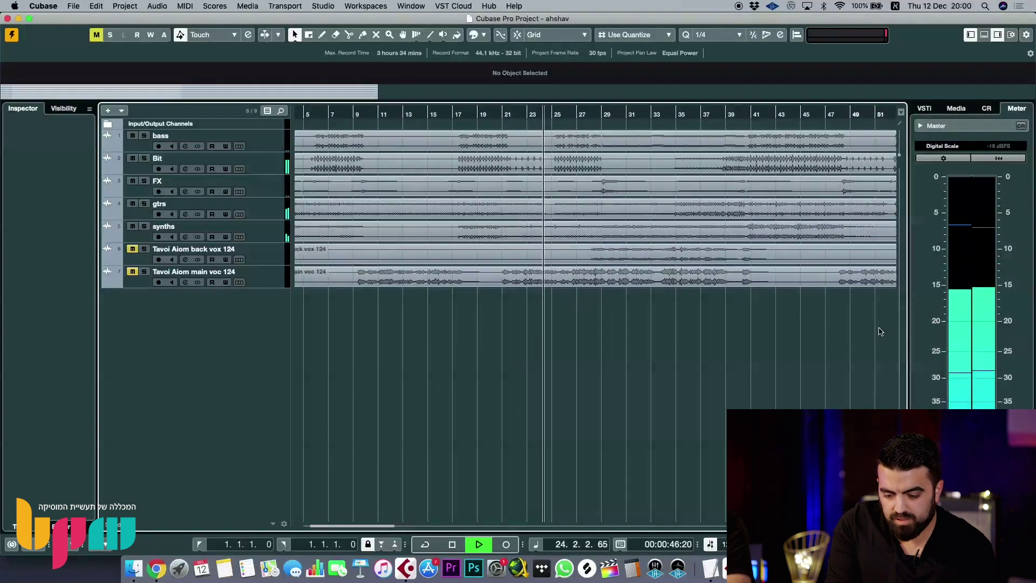
{"action": "key", "text": "g"}
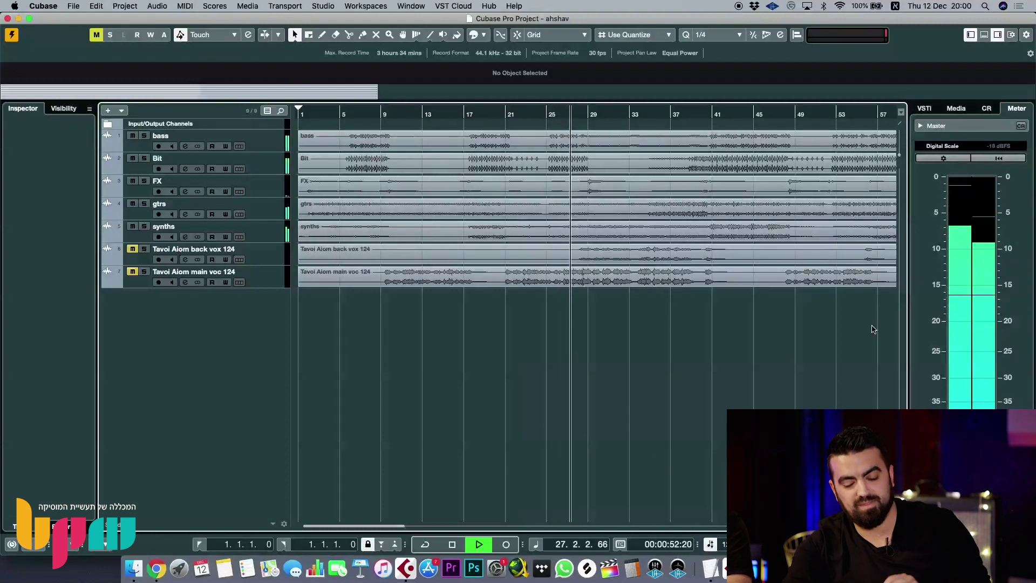
{"action": "key", "text": "h"}
{"action": "key", "text": "h"}
{"action": "key", "text": "h"}
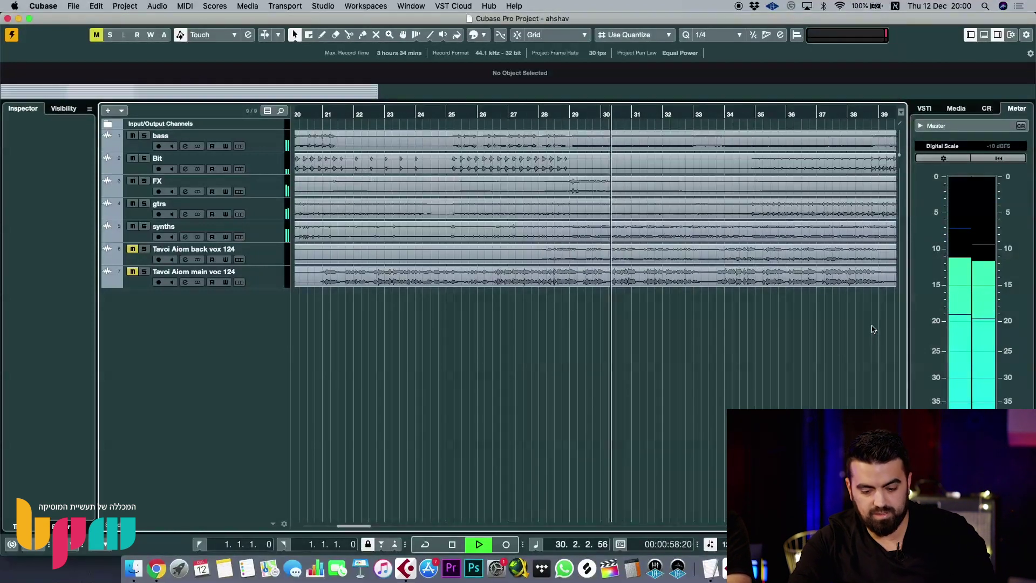
- Audition the gtrs track solo during playback until about bar 34 and clear its solo
{"action": "left_click", "coordinate": [144, 204]}
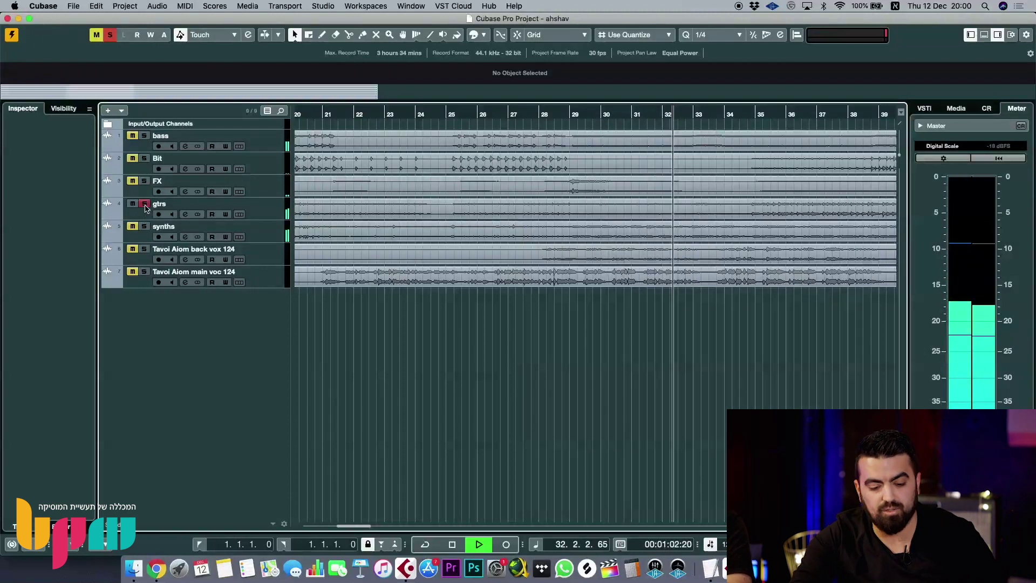
{"action": "key", "text": "g"}
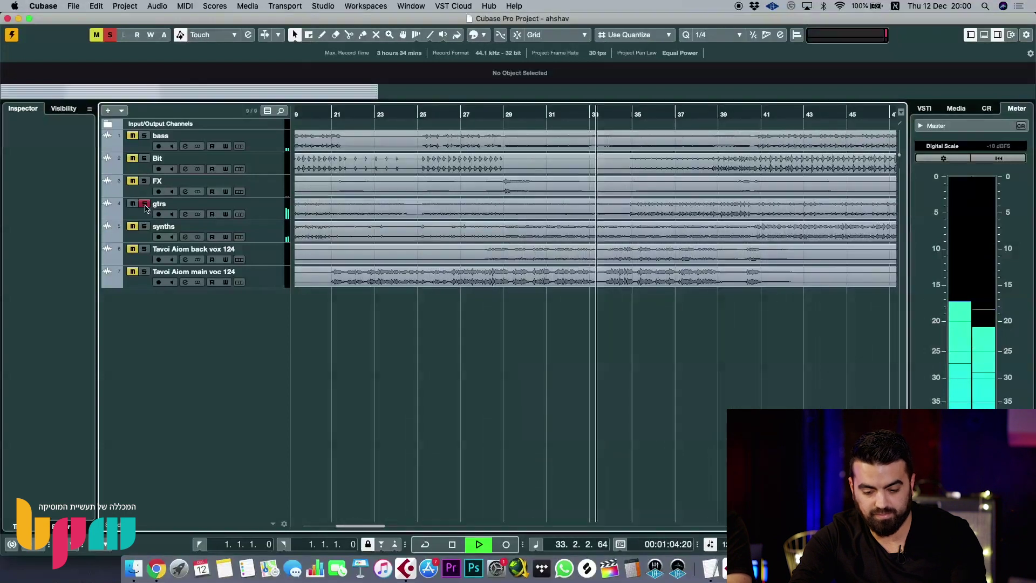
{"action": "key", "text": "h"}
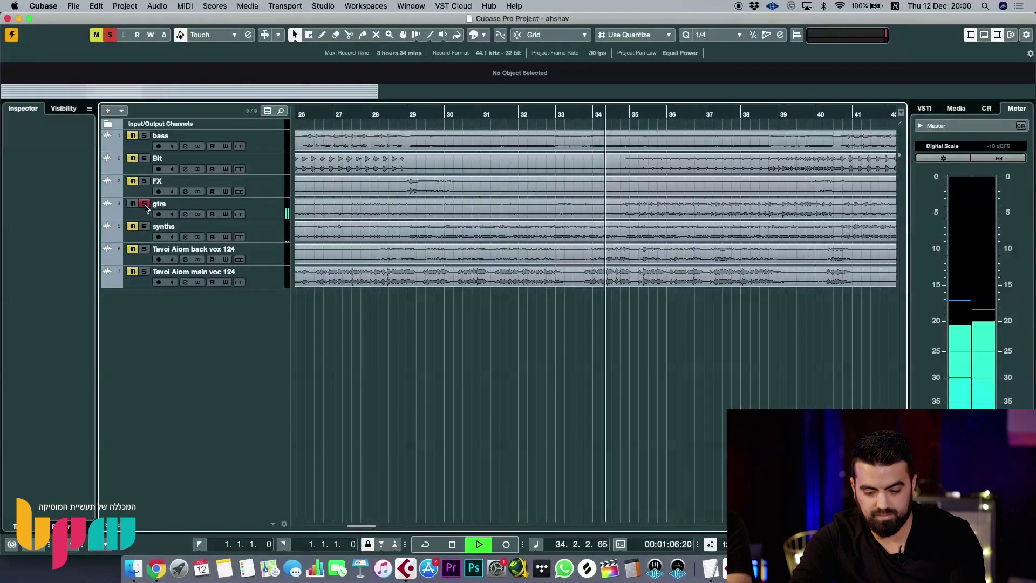
{"action": "left_click", "coordinate": [145, 204]}
- Listen to all the instrumental stems together until about bar 48 and stop playback
{"action": "key", "text": "g"}
{"action": "key", "text": "g"}
{"action": "key", "text": "g"}
{"action": "key", "text": "g"}
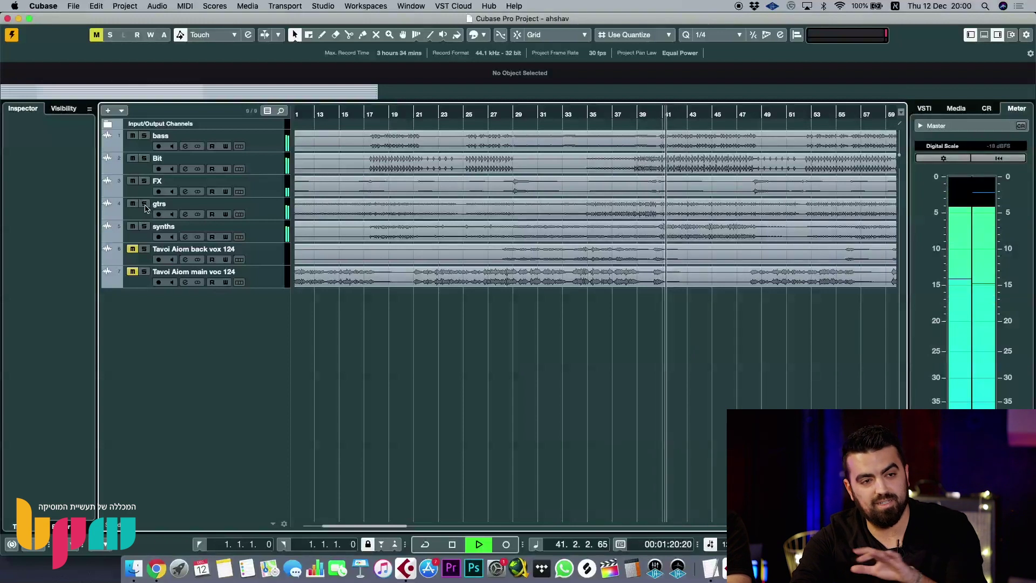
{"action": "key", "text": "g"}
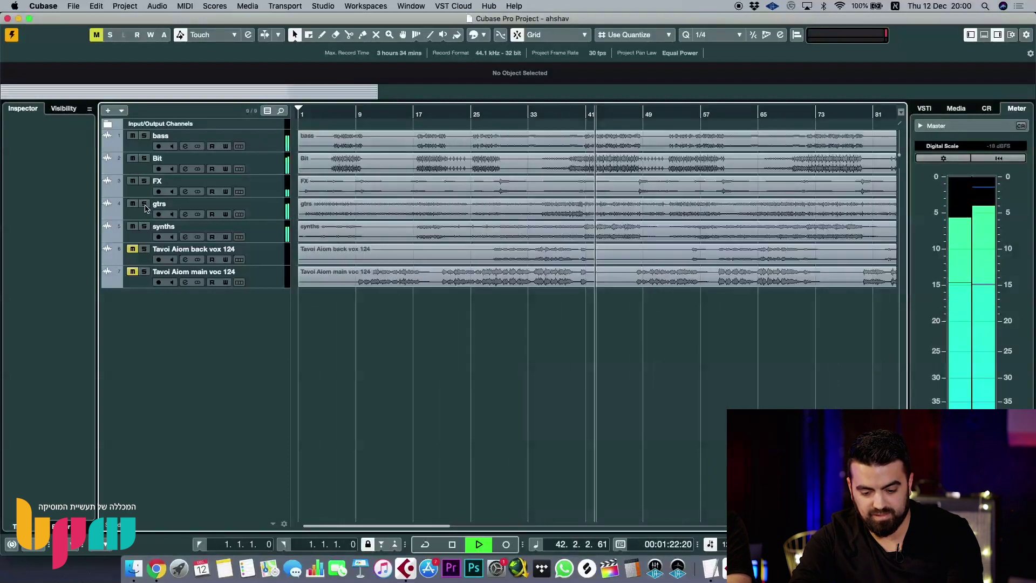
{"action": "key", "text": "h"}
{"action": "key", "text": "h"}
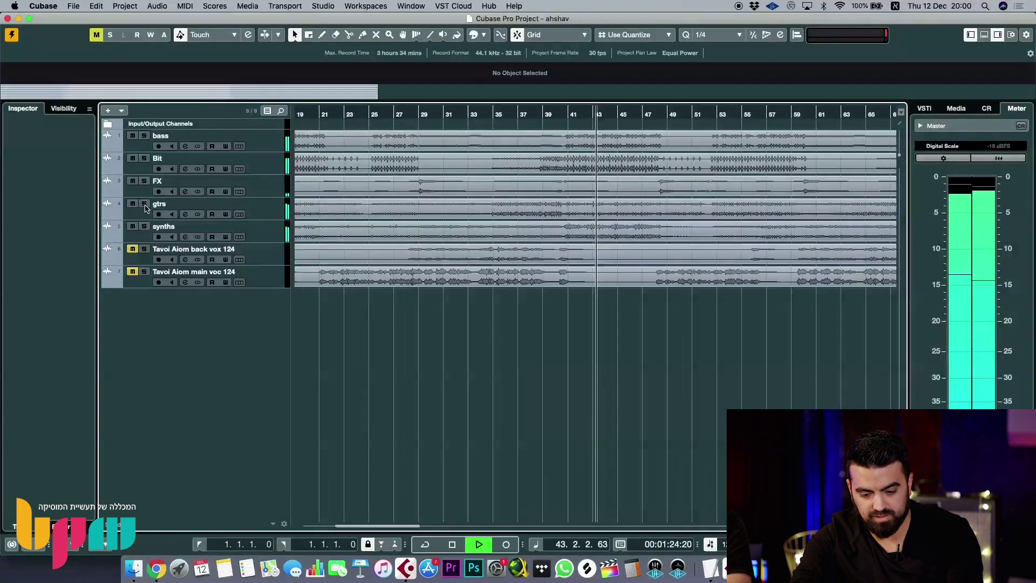
{"action": "key", "text": "h"}
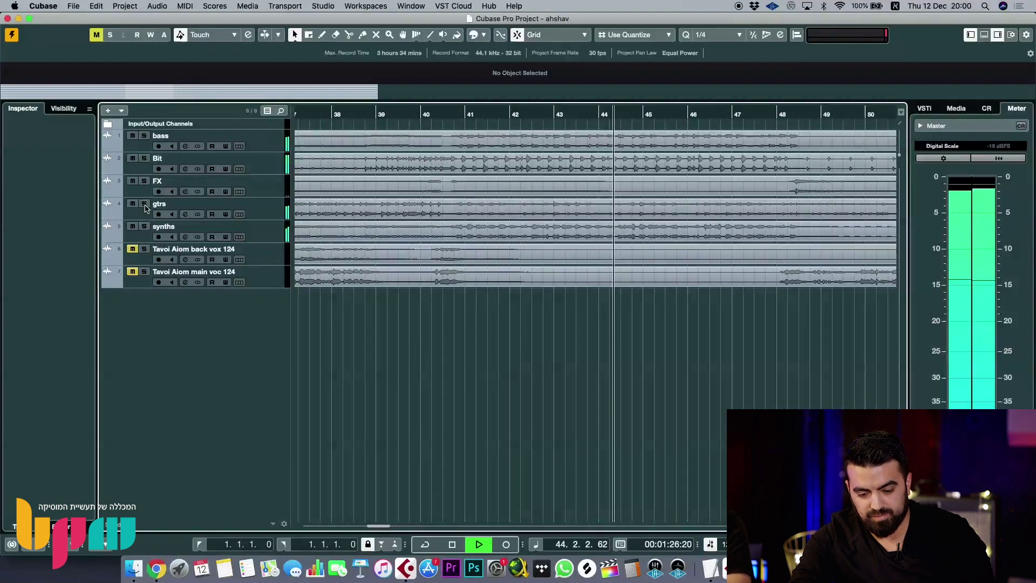
{"action": "key", "text": "g"}
{"action": "key", "text": "g"}
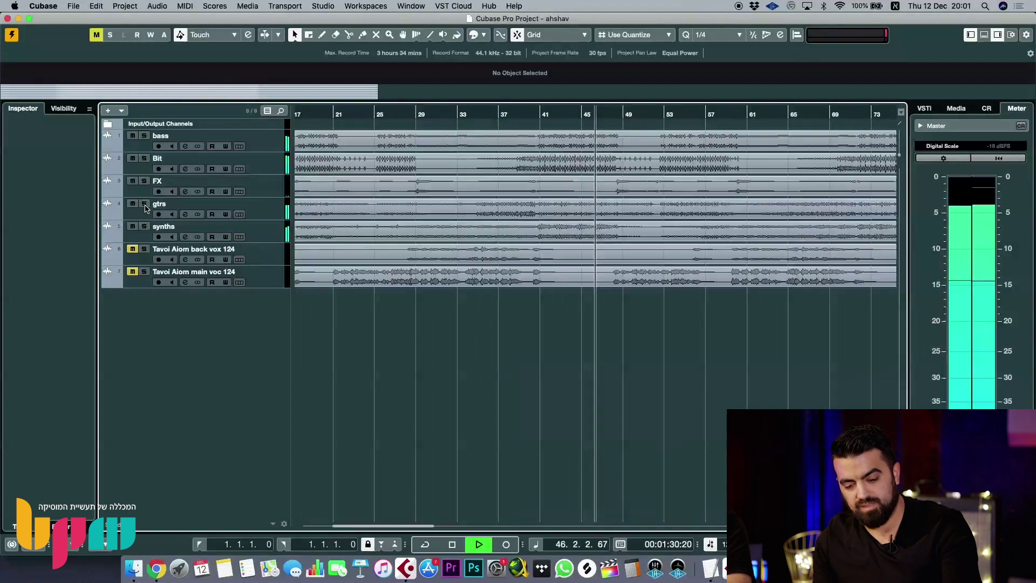
{"action": "key", "text": "g"}
{"action": "key", "text": "g"}
{"action": "key", "text": "g"}
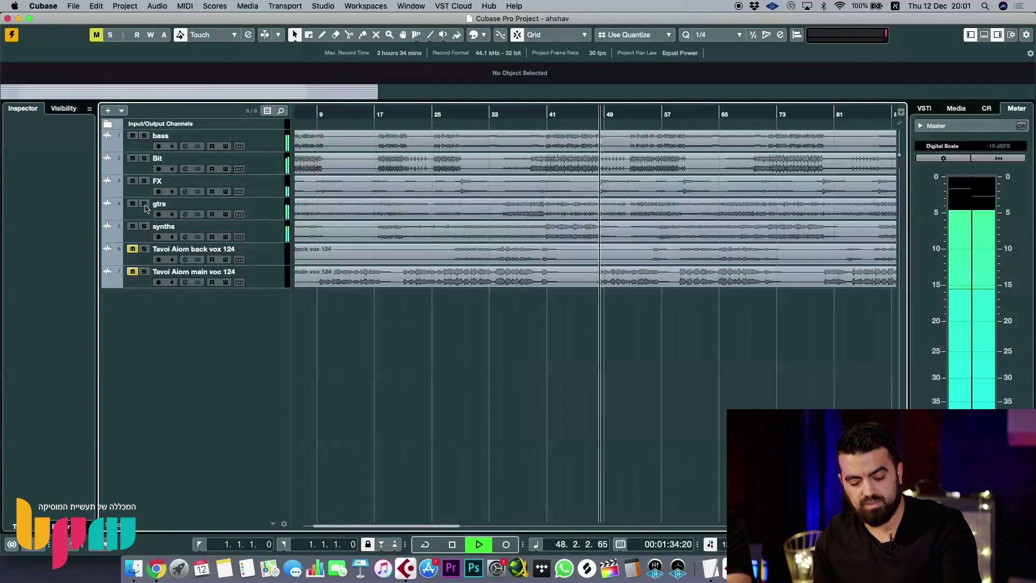
{"action": "key", "text": "space"}
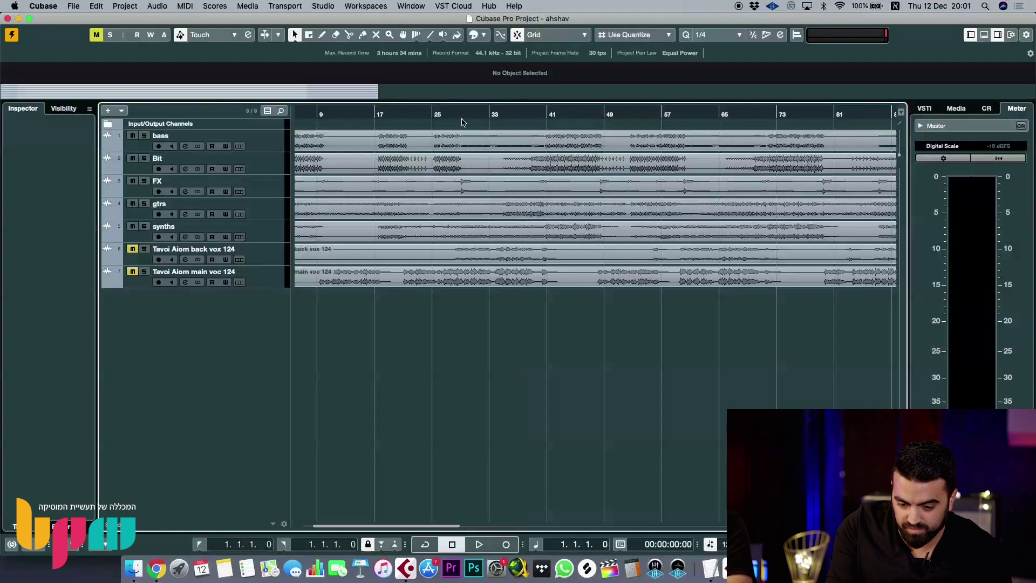
- Solo the synths track and audition it from about bar 33 and again from bar 41
{"action": "mouse_move", "coordinate": [484, 114]}
{"action": "left_mouse_down"}
{"action": "mouse_move", "coordinate": [504, 114]}
{"action": "mouse_move", "coordinate": [494, 115]}
{"action": "left_mouse_up"}
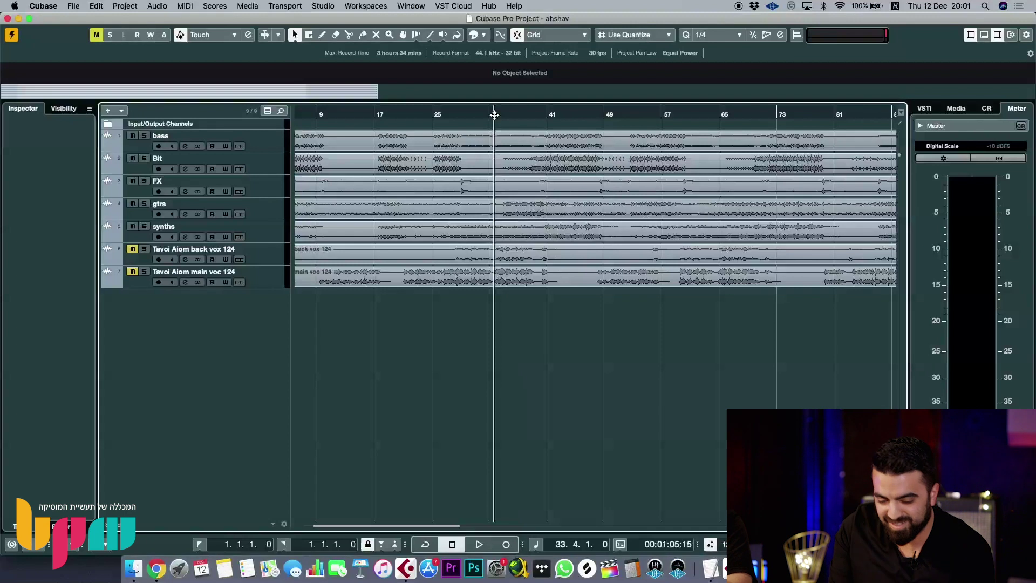
{"action": "left_click", "coordinate": [173, 231]}
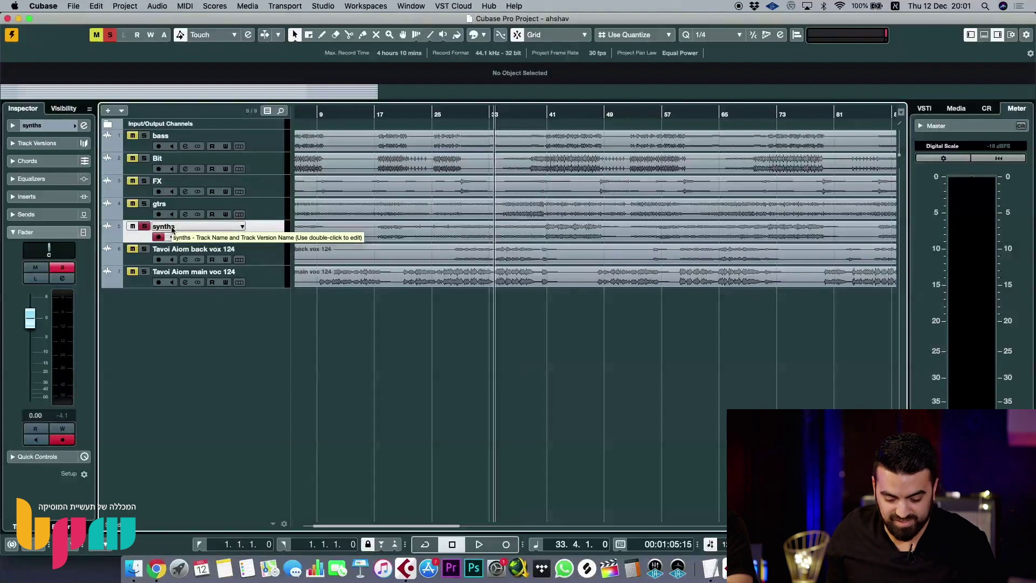
{"action": "key", "text": "h"}
{"action": "key", "text": "h"}
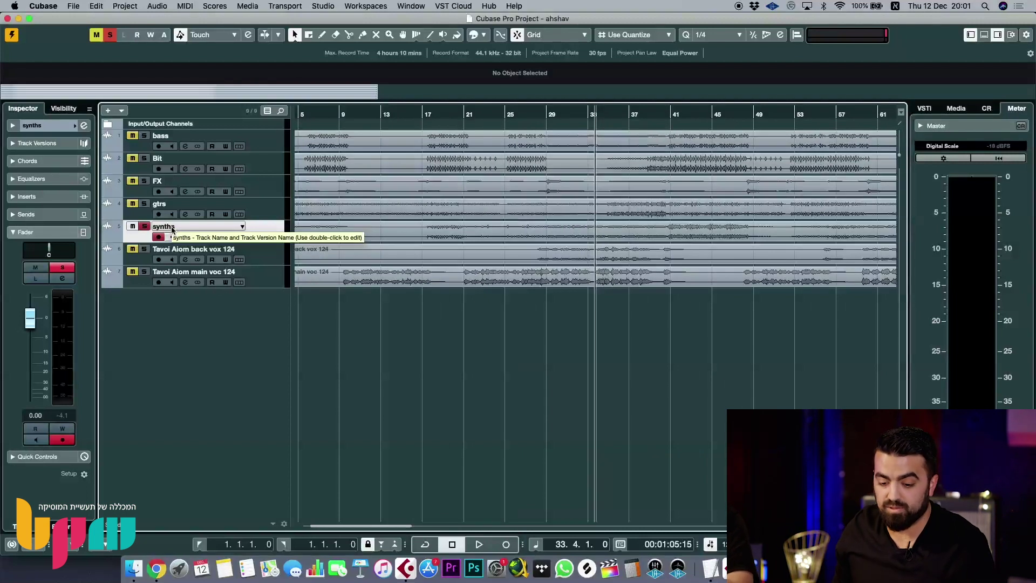
{"action": "key", "text": "space"}
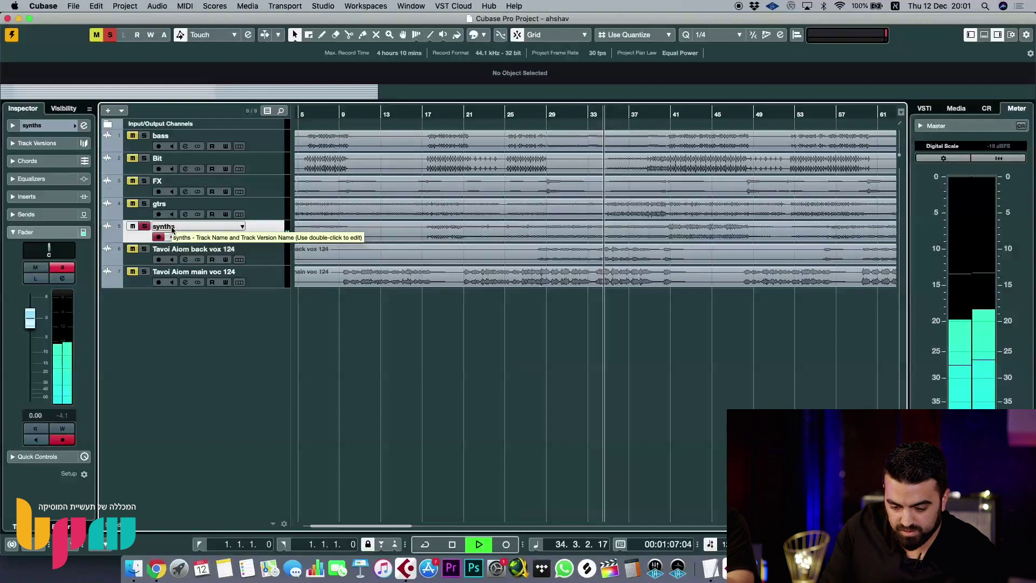
{"action": "left_click", "coordinate": [670, 110]}
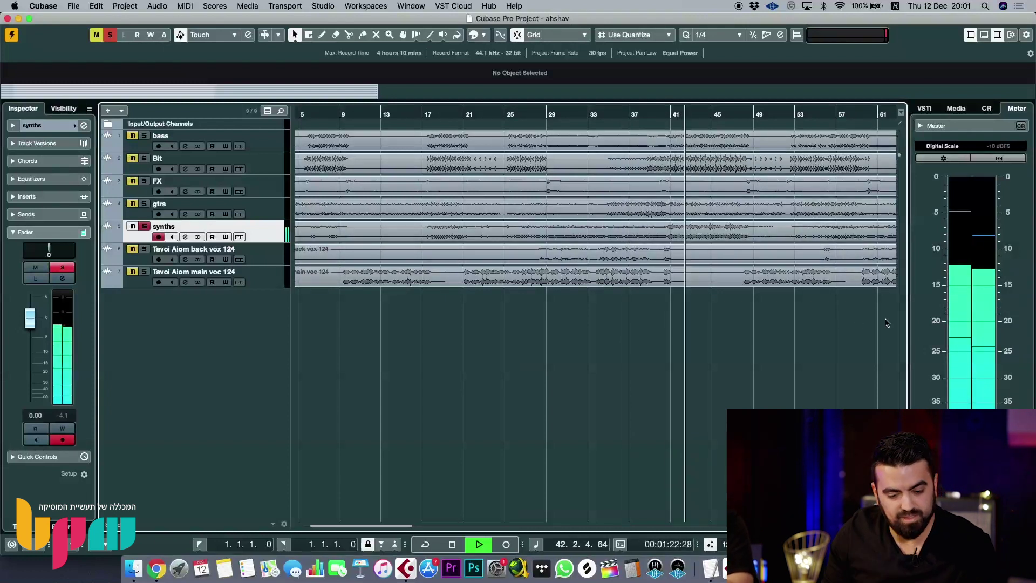
{"action": "key", "text": "space"}
- Add the gtrs track to the solo and replay from bar 41, switching the synths solo off and back on to compare
{"action": "left_click", "coordinate": [144, 206]}
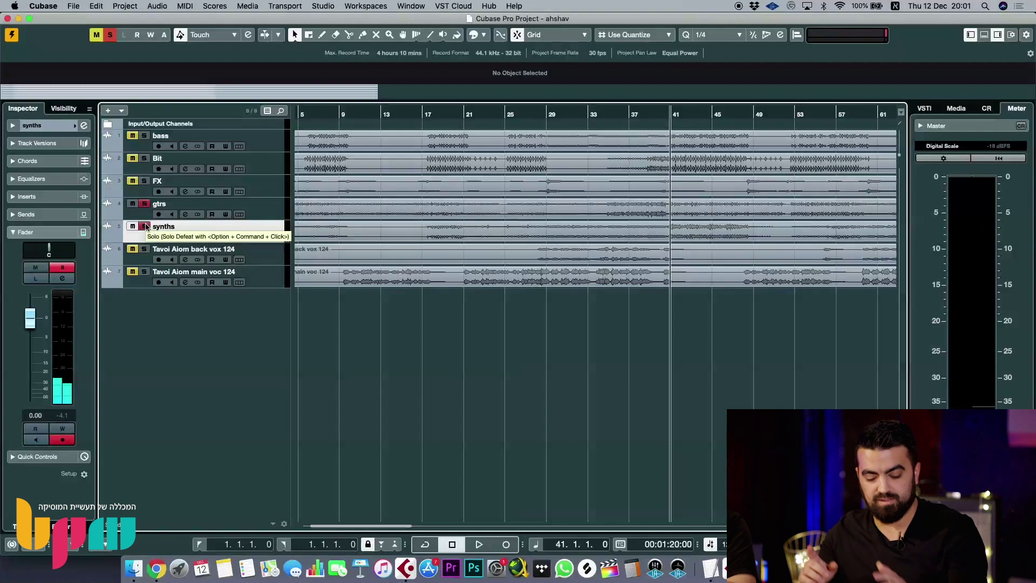
{"action": "key", "text": "Up"}
{"action": "key", "text": "space"}
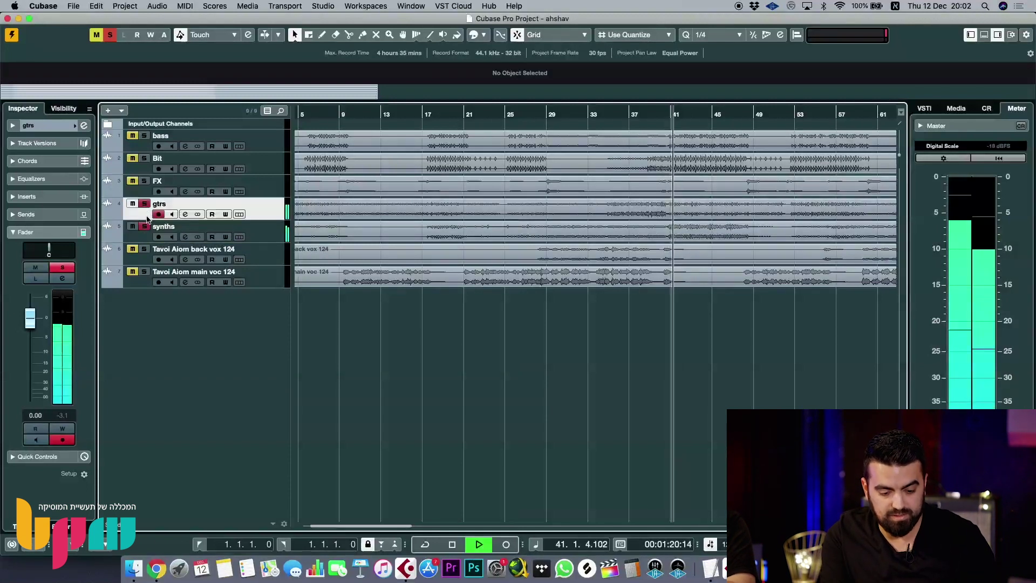
{"action": "left_click", "coordinate": [147, 227]}
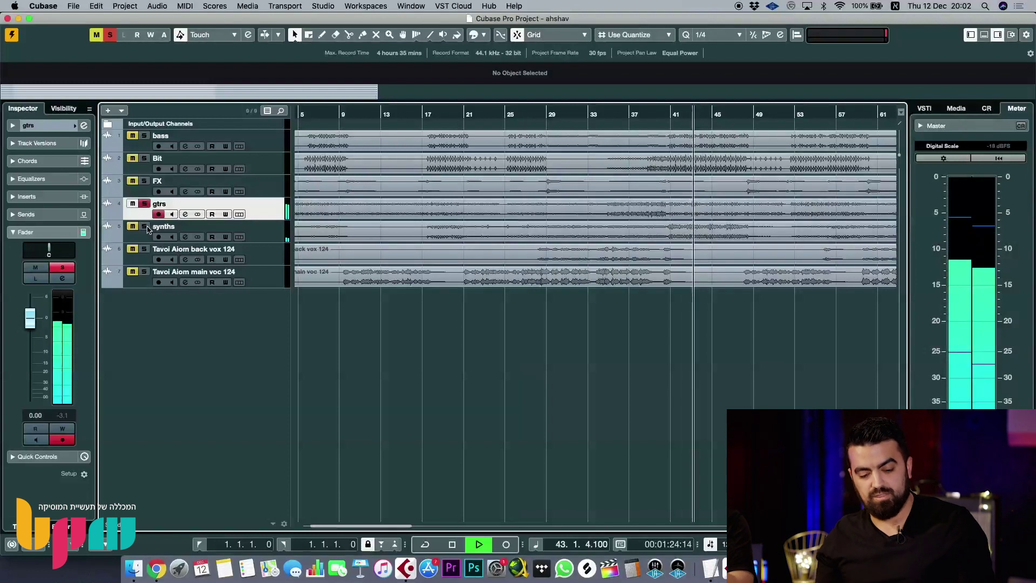
{"action": "key", "text": "g"}
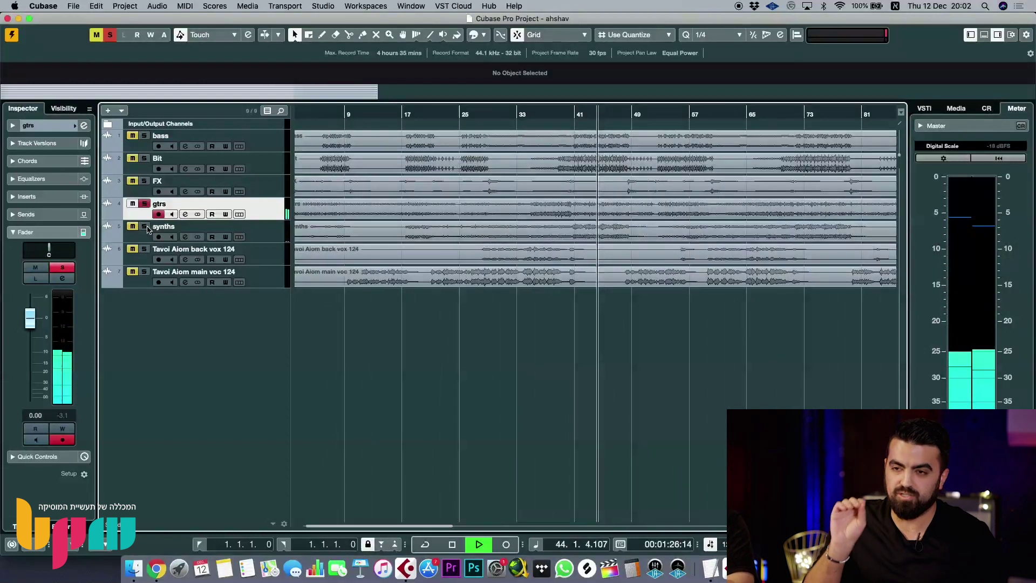
{"action": "key", "text": "h"}
{"action": "key", "text": "h"}
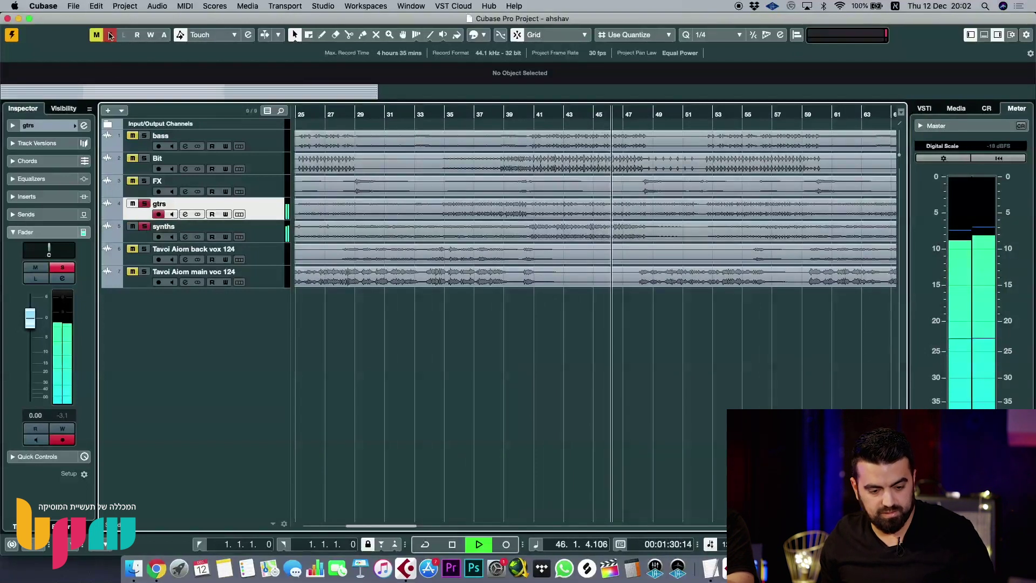
- Deactivate all solo states during playback and listen to the full instrumental until about bar 49
{"action": "key", "text": "g"}
{"action": "key", "text": "g"}
{"action": "key", "text": "g"}
{"action": "key", "text": "g"}
{"action": "key", "text": "h"}
{"action": "key", "text": "h"}
{"action": "key", "text": "h"}
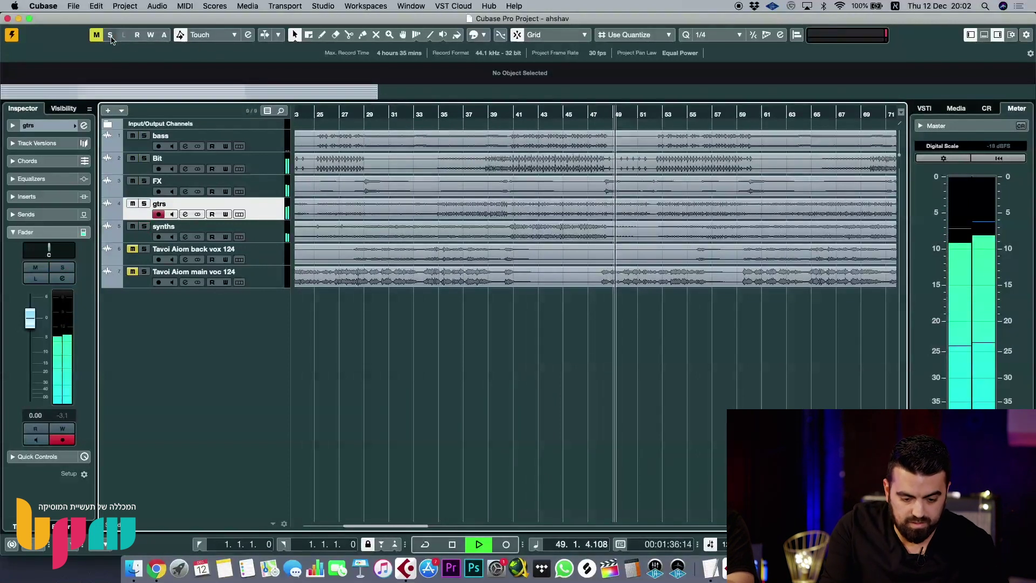
- Solo the Bit track, play it from about bar 39 to bar 42, and stop playback
{"action": "left_click", "coordinate": [145, 159]}
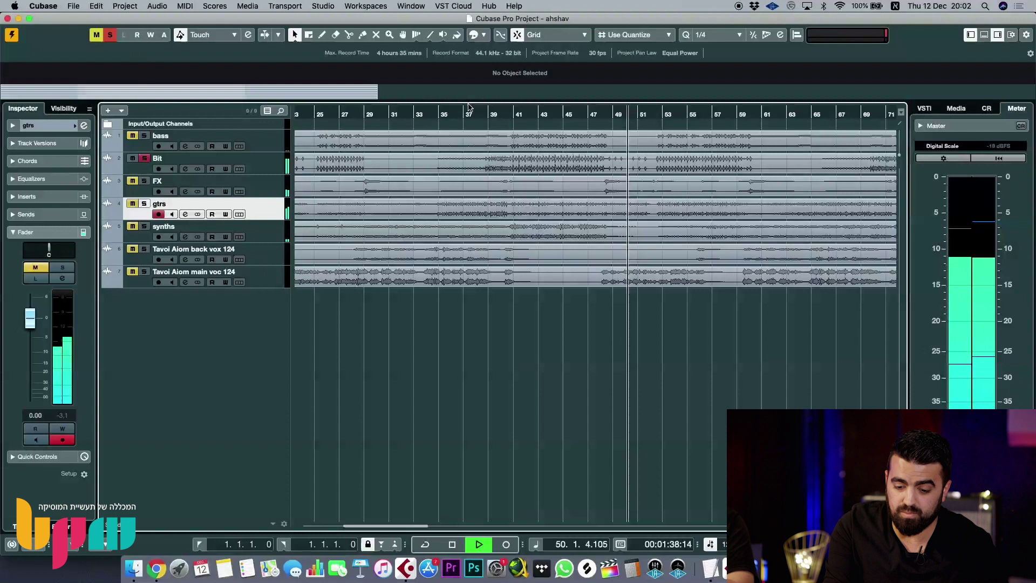
{"action": "left_click", "coordinate": [497, 114]}
{"action": "key", "text": "h"}
{"action": "key", "text": "h"}
{"action": "key", "text": "h"}
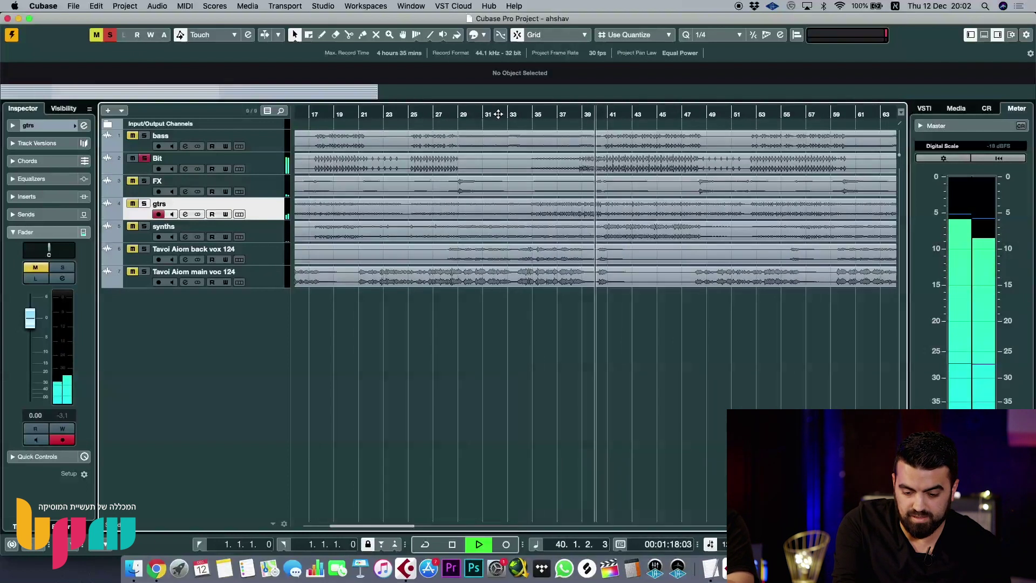
{"action": "key", "text": "g"}
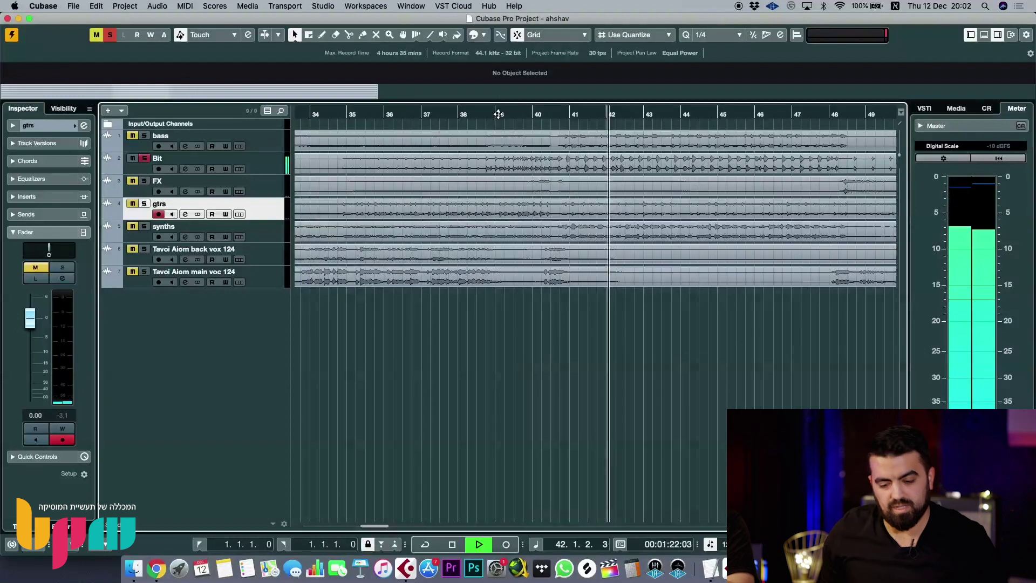
{"action": "key", "text": "space"}
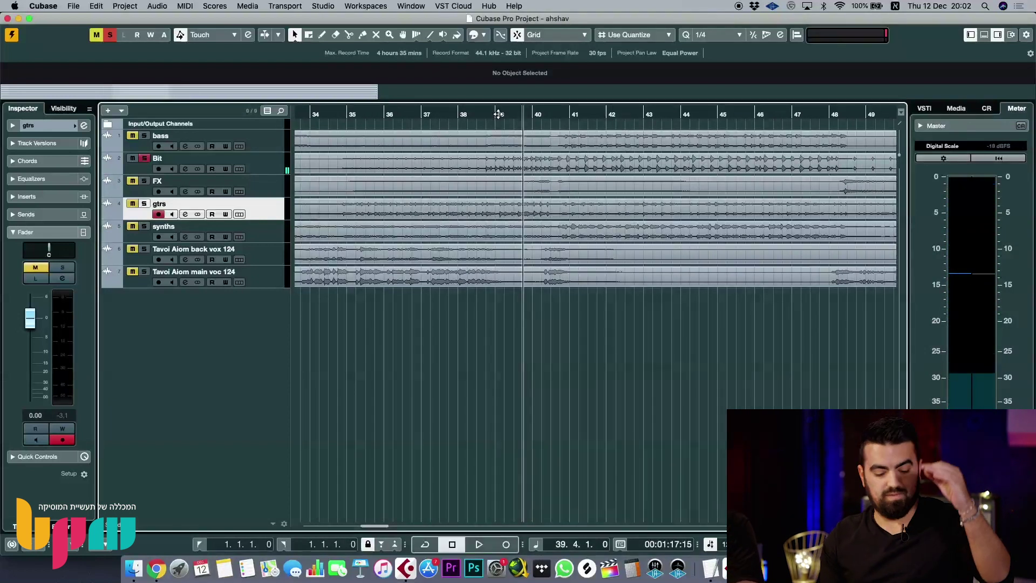
- Move the playback start to bar 40.3 and replay the soloed Bit track until about bar 46
{"action": "key", "text": "g"}
{"action": "key", "text": "g"}
{"action": "key", "text": "g"}
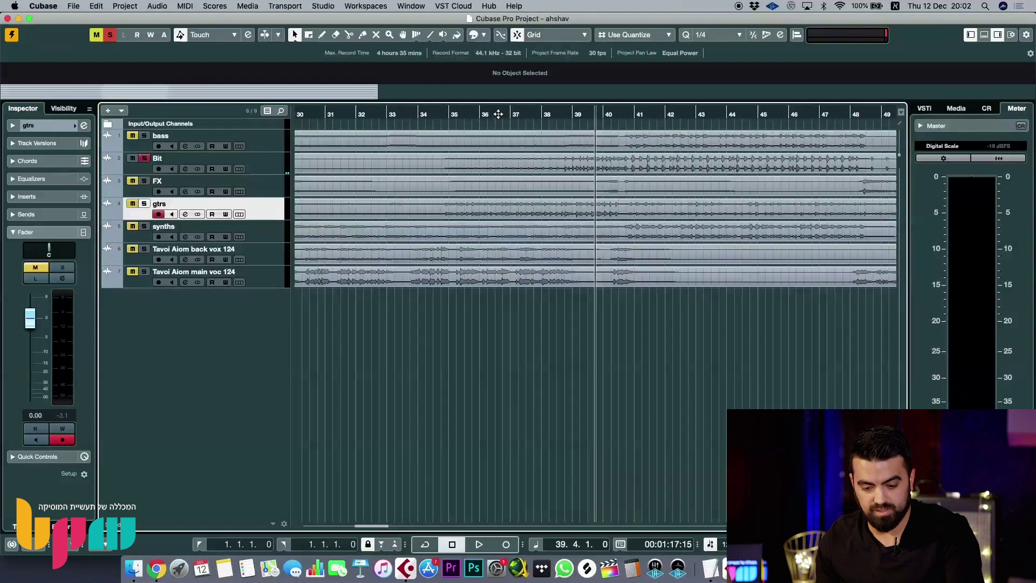
{"action": "key", "text": "g"}
{"action": "left_click", "coordinate": [608, 114]}
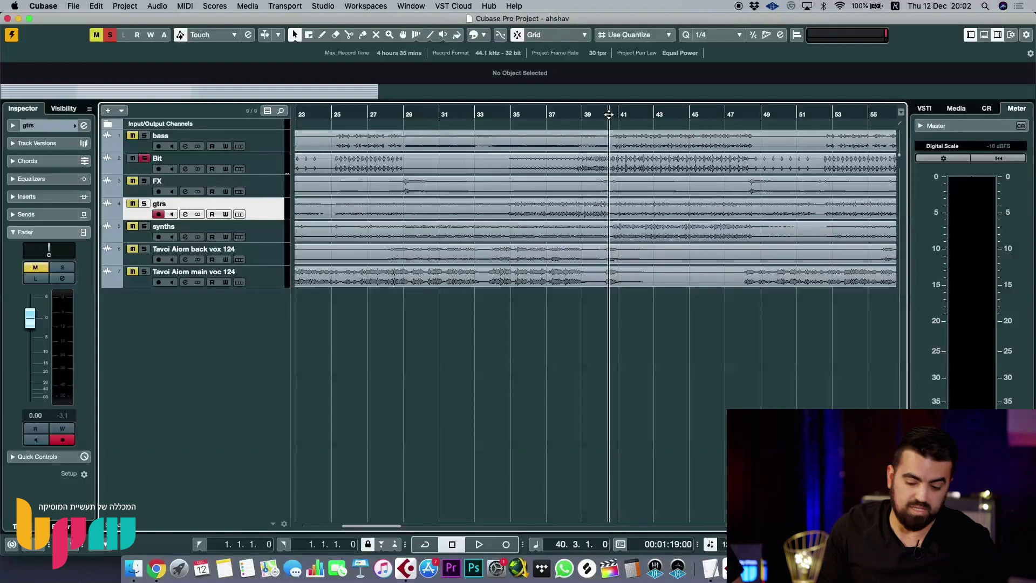
{"action": "key", "text": "h"}
{"action": "key", "text": "h"}
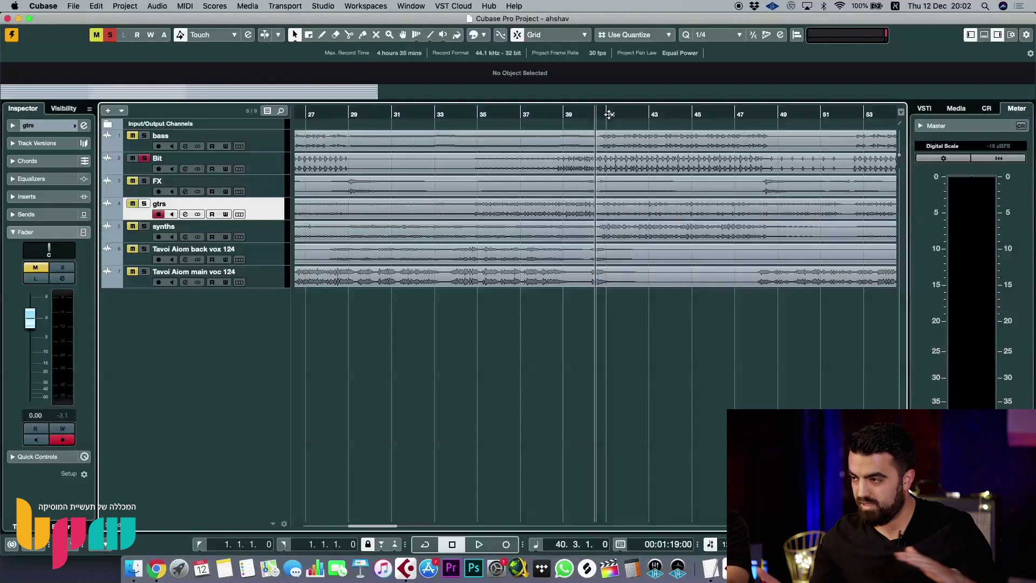
{"action": "key", "text": "g"}
{"action": "key", "text": "g"}
{"action": "key", "text": "space"}
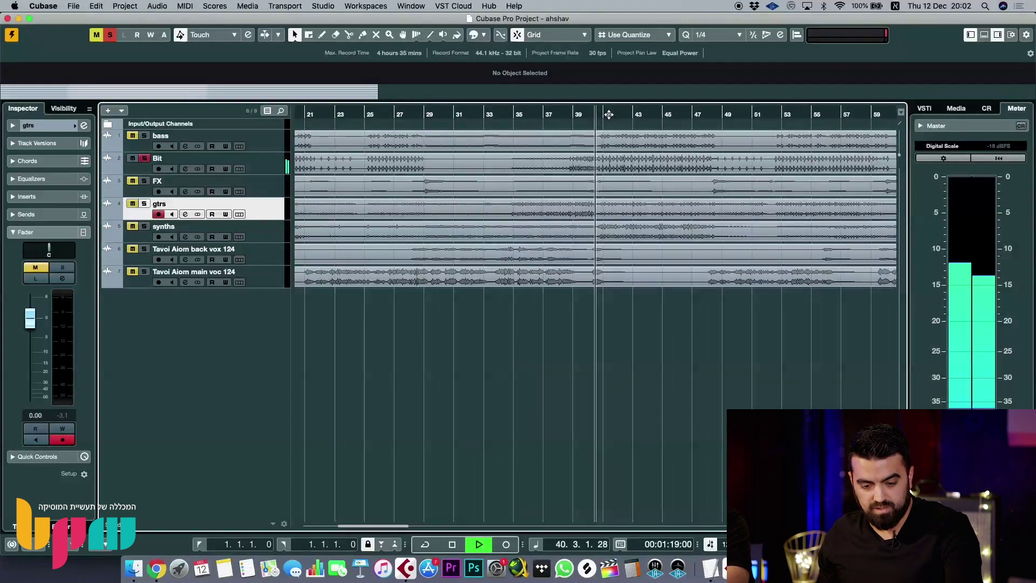
{"action": "key", "text": "g"}
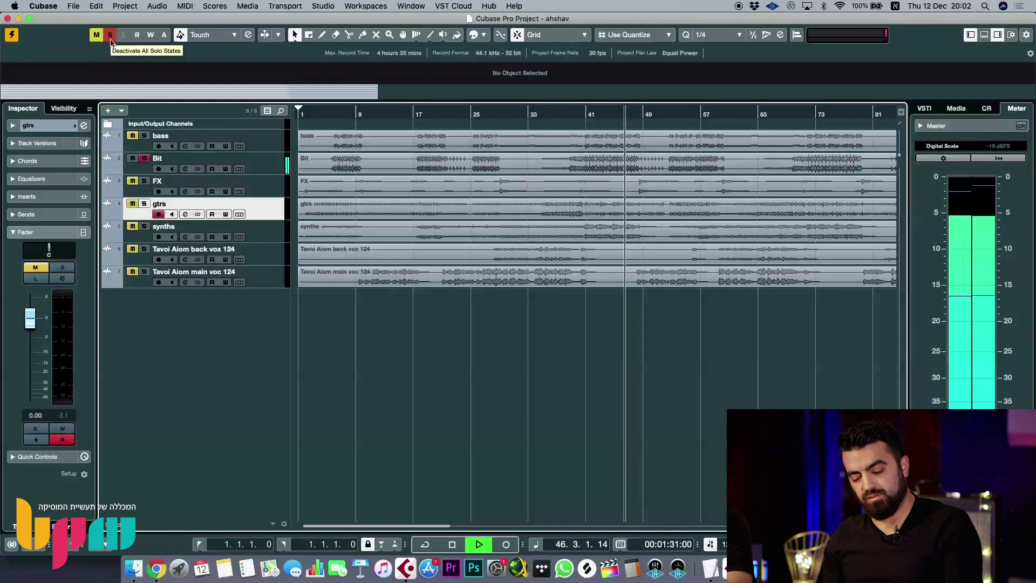
- Stop playback, deactivate all solo states, and show the whole song's arrangement
{"action": "key", "text": "space"}
{"action": "key", "text": "g"}
{"action": "key", "text": "g"}
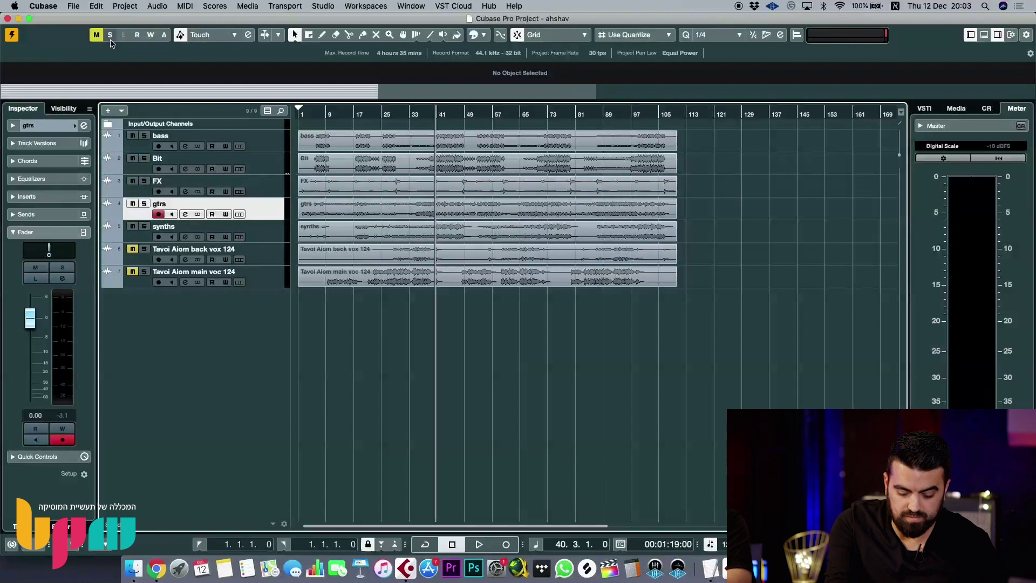
- Play the full instrumental from bar 40.3 until about bar 53 with both vocal tracks muted
{"action": "key", "text": "space"}
{"action": "key", "text": "h"}
{"action": "key", "text": "h"}
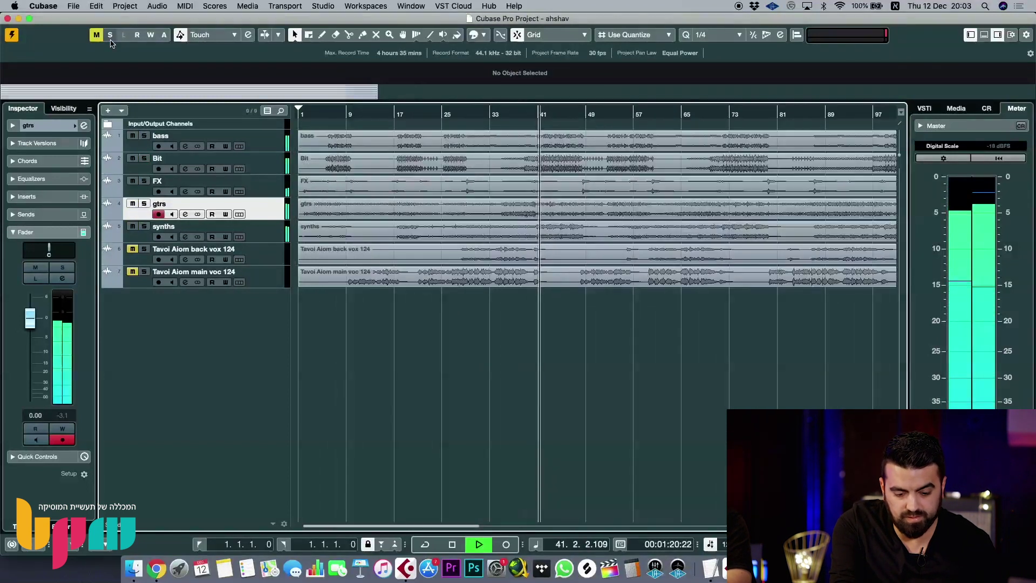
{"action": "key", "text": "g"}
{"action": "key", "text": "g"}
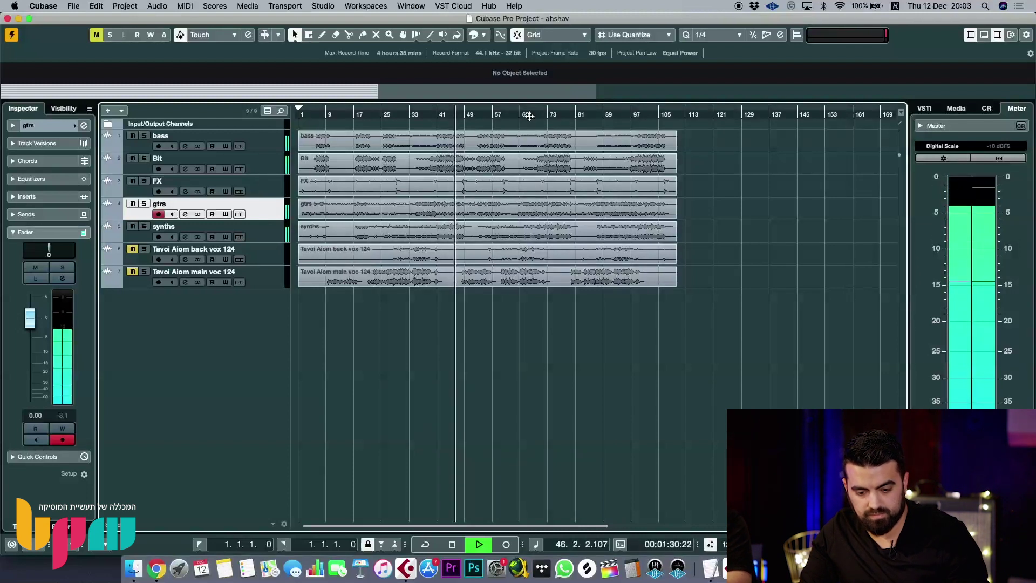
{"action": "key", "text": "h"}
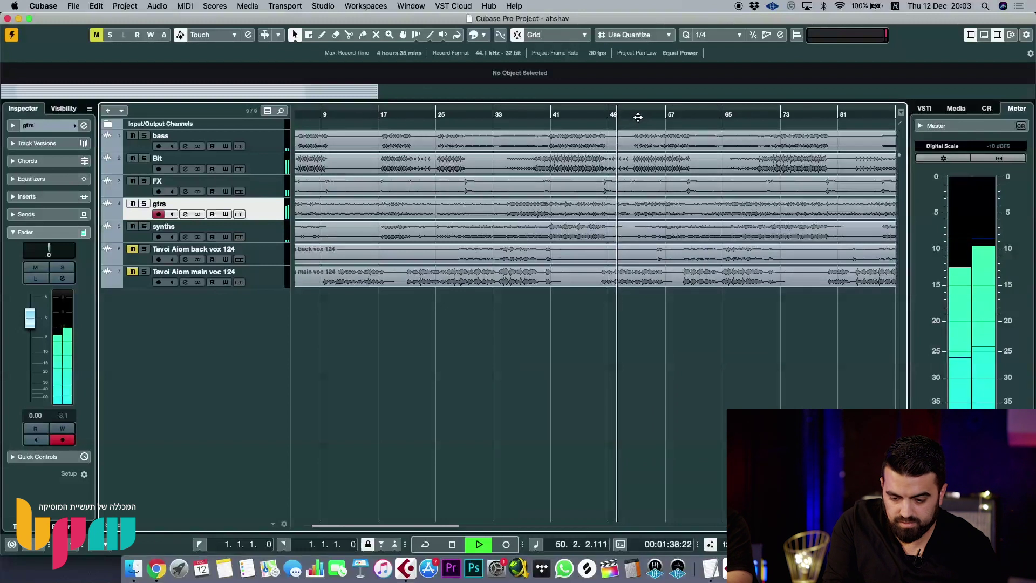
{"action": "scroll", "coordinate": [691, 176], "scroll_direction": "left", "scroll_amount": 2}
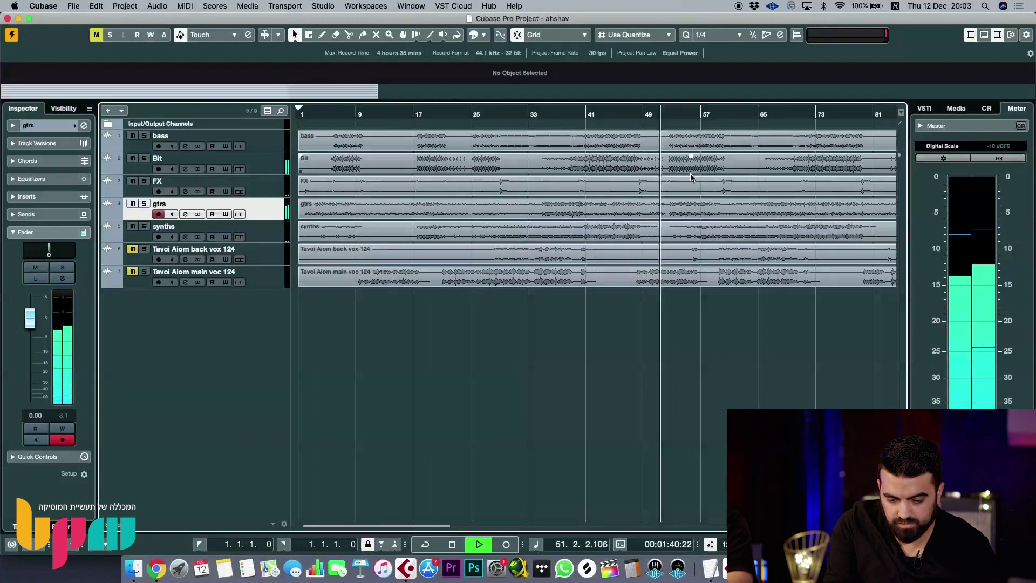
{"action": "scroll", "coordinate": [691, 177], "scroll_direction": "right", "scroll_amount": 5}
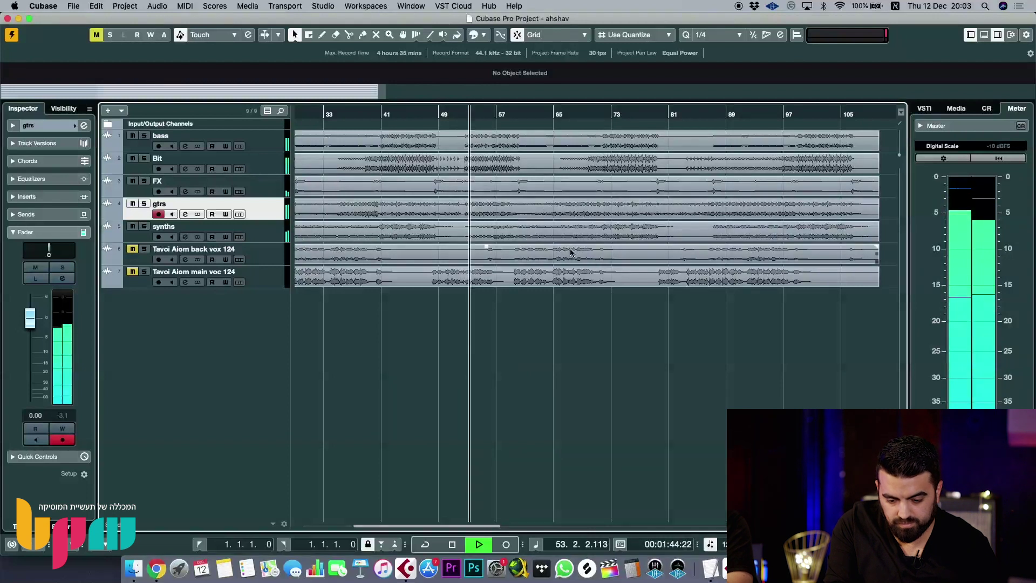
- Unmute both vocal tracks during playback, mute the main voc track again, and listen until about bar 59
{"action": "left_click", "coordinate": [135, 251]}
{"action": "left_click", "coordinate": [131, 273]}
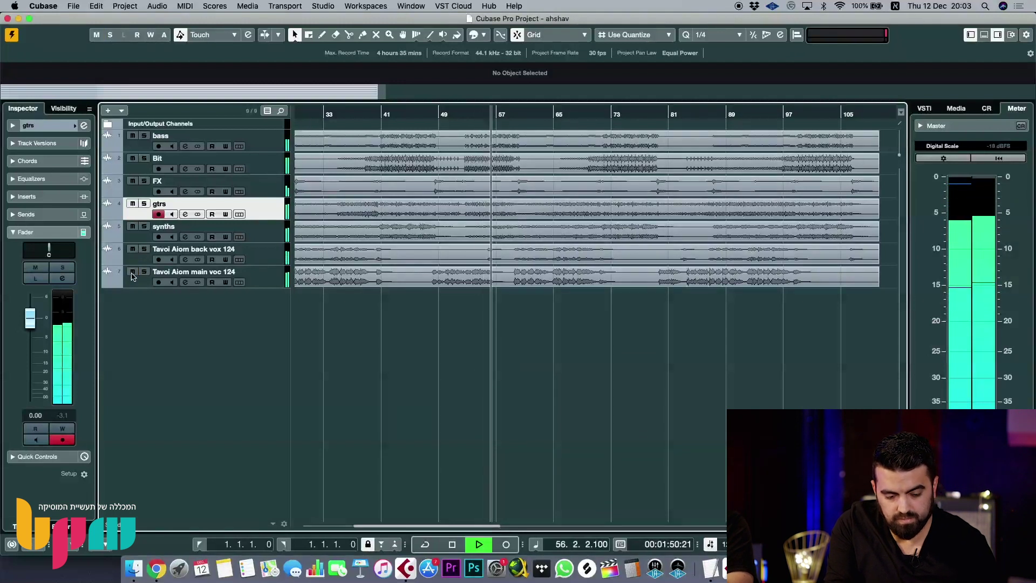
{"action": "left_click", "coordinate": [133, 273]}
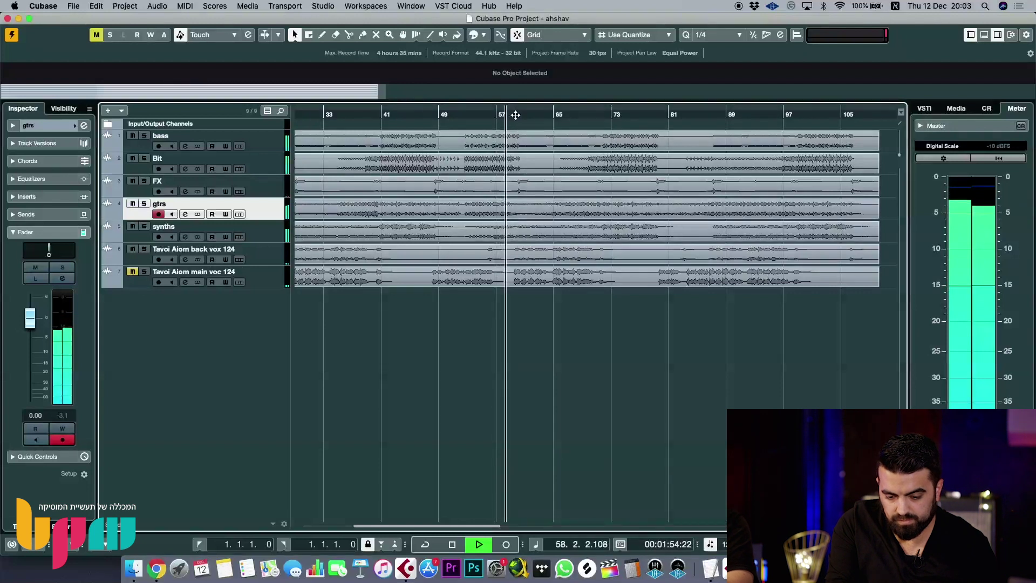
{"action": "key", "text": "h"}
{"action": "key", "text": "h"}
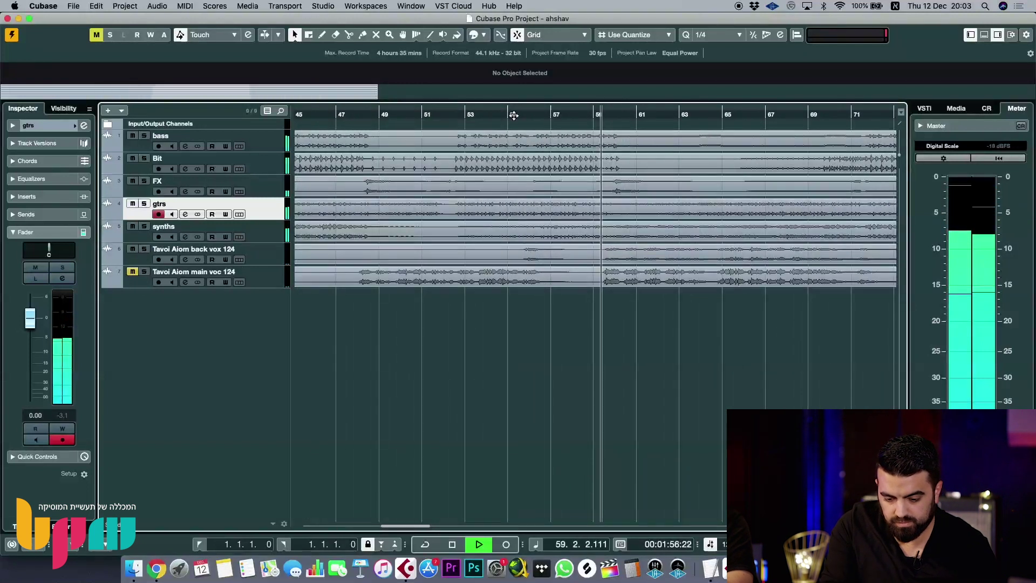
- Solo the back vox track during playback, listen until about bar 61, and stop playback
{"action": "key", "text": "g"}
{"action": "left_click", "coordinate": [145, 249]}
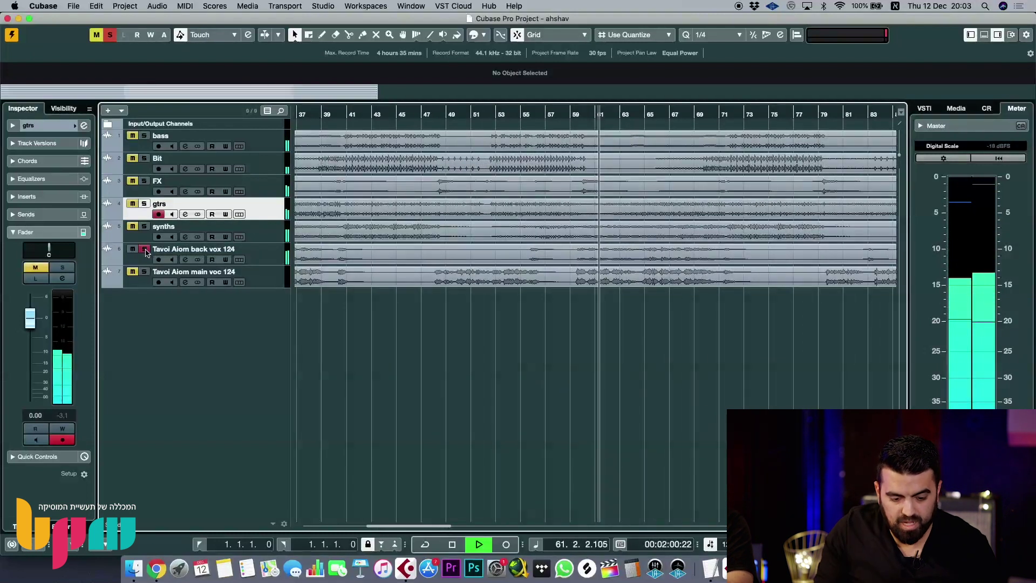
{"action": "key", "text": "space"}
{"action": "key", "text": "g"}
{"action": "key", "text": "g"}
{"action": "key", "text": "g"}
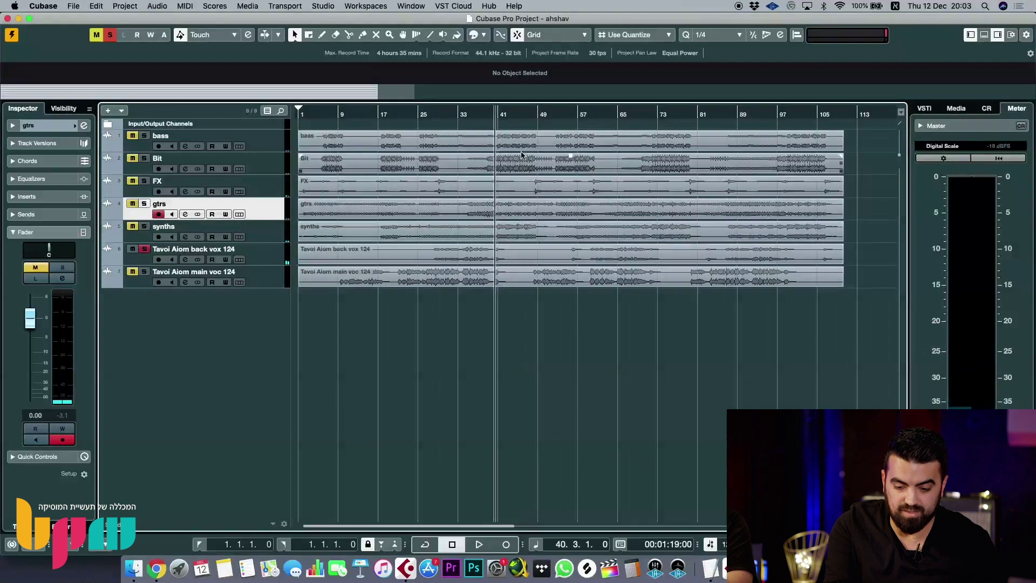
- Play the soloed back vox from bar 59.4, add main voc to the solo, and stop around bar 64 with all solo states deactivated
{"action": "left_click_drag", "start_coordinate": [598, 116], "coordinate": [588, 132]}
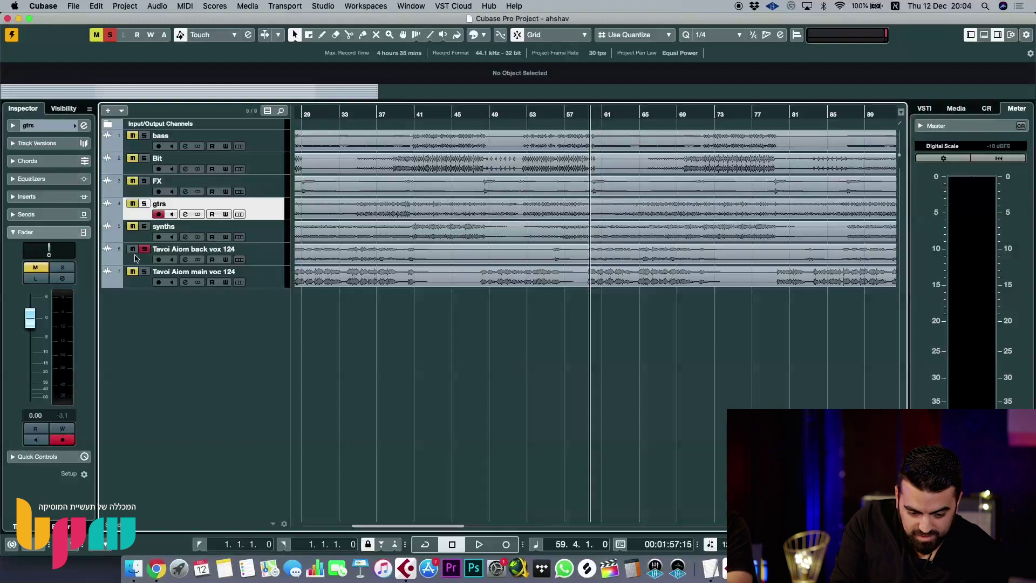
{"action": "key", "text": "space"}
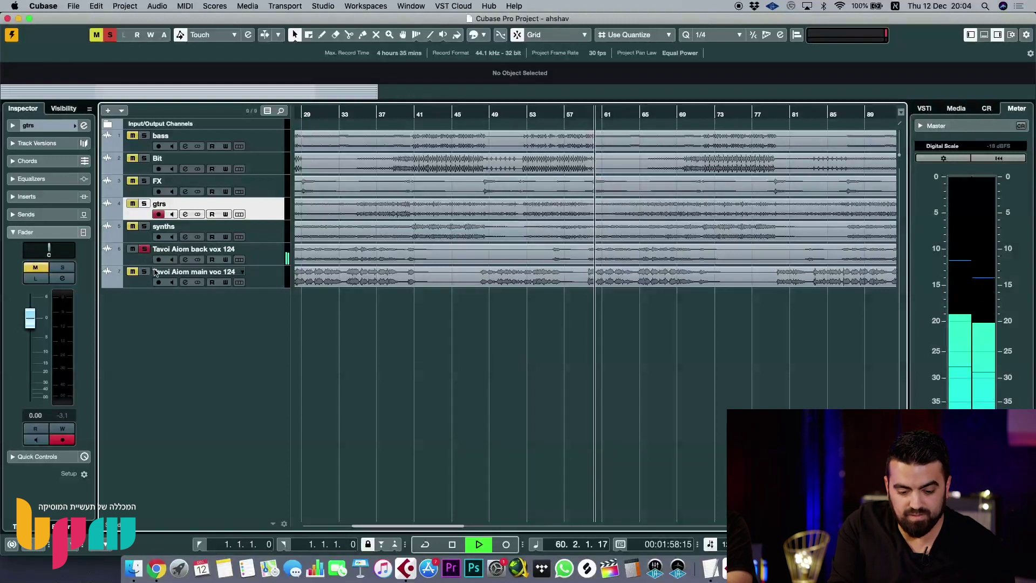
{"action": "left_click", "coordinate": [144, 273]}
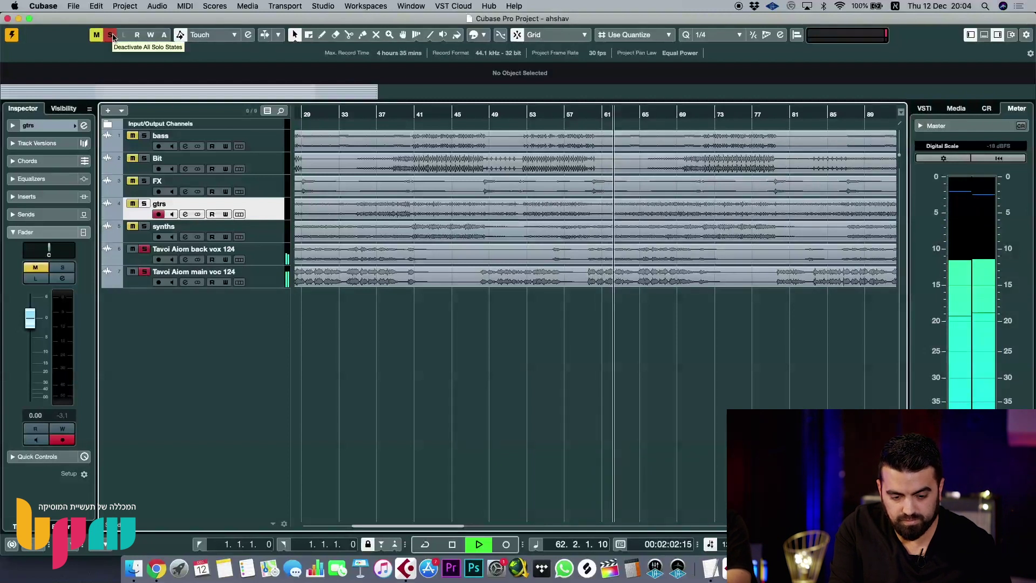
{"action": "key", "text": "g"}
{"action": "key", "text": "g"}
{"action": "key", "text": "g"}
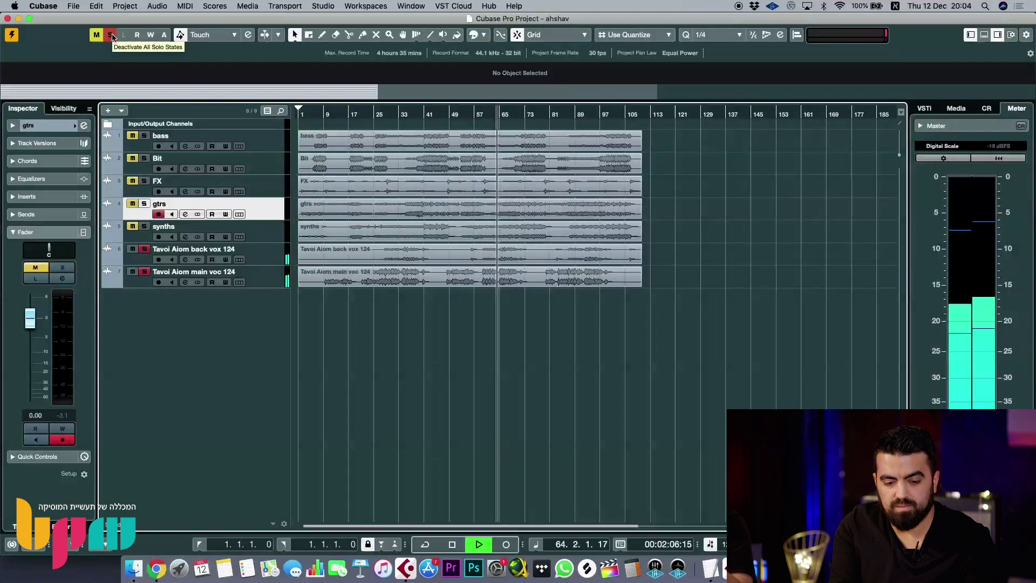
{"action": "key", "text": "space"}
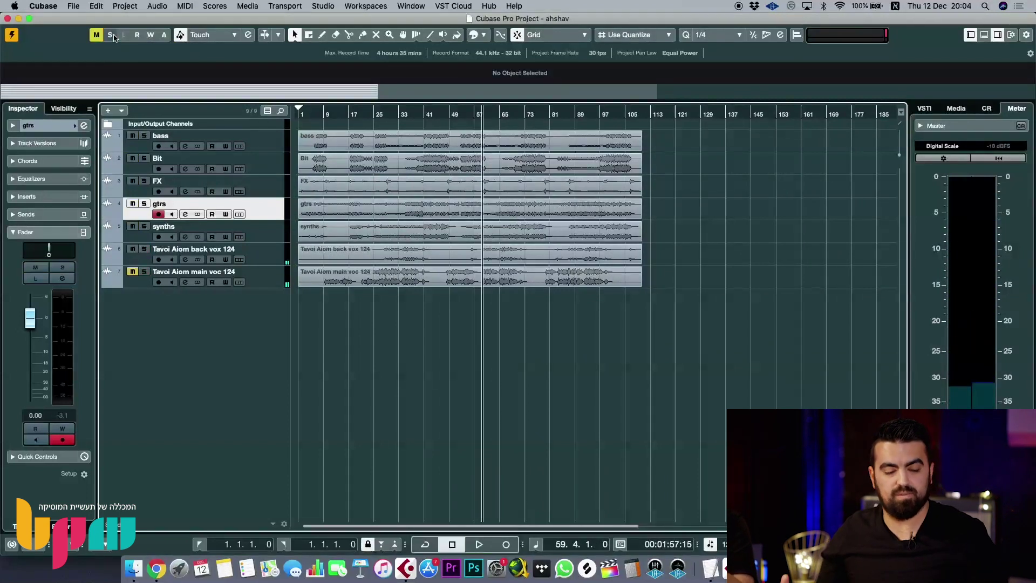
- Unmute the main voc track and play the full mix with all vocals from bar 59.4
{"action": "key", "text": "h"}
{"action": "key", "text": "h"}
{"action": "key", "text": "h"}
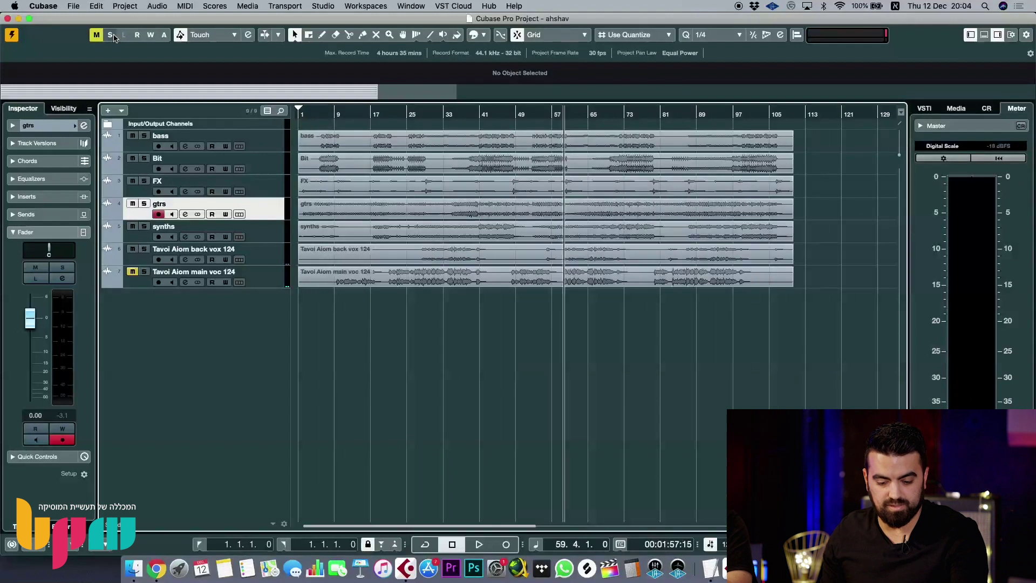
{"action": "key", "text": "g"}
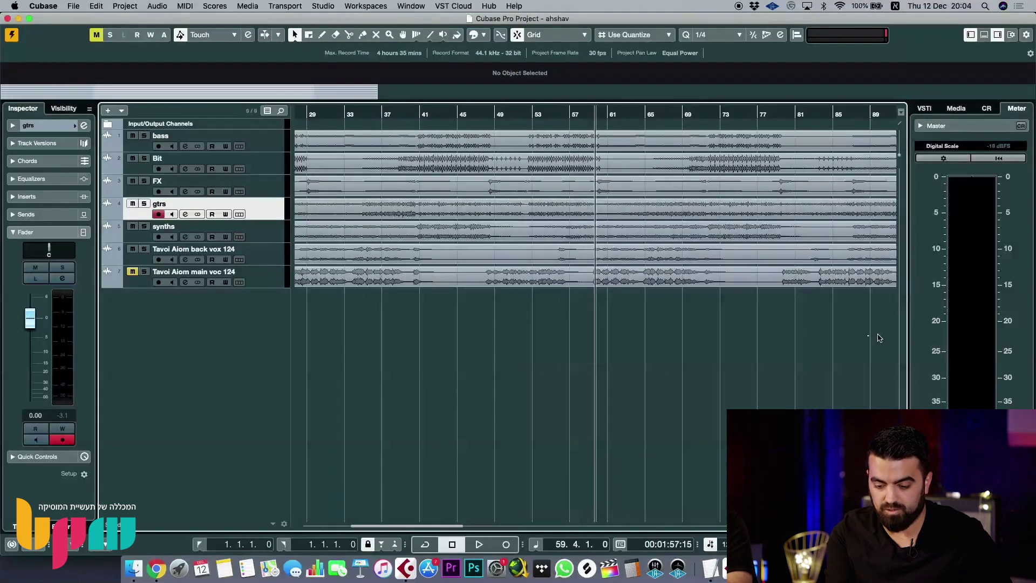
{"action": "left_click_drag", "start_coordinate": [879, 338], "coordinate": [859, 335]}
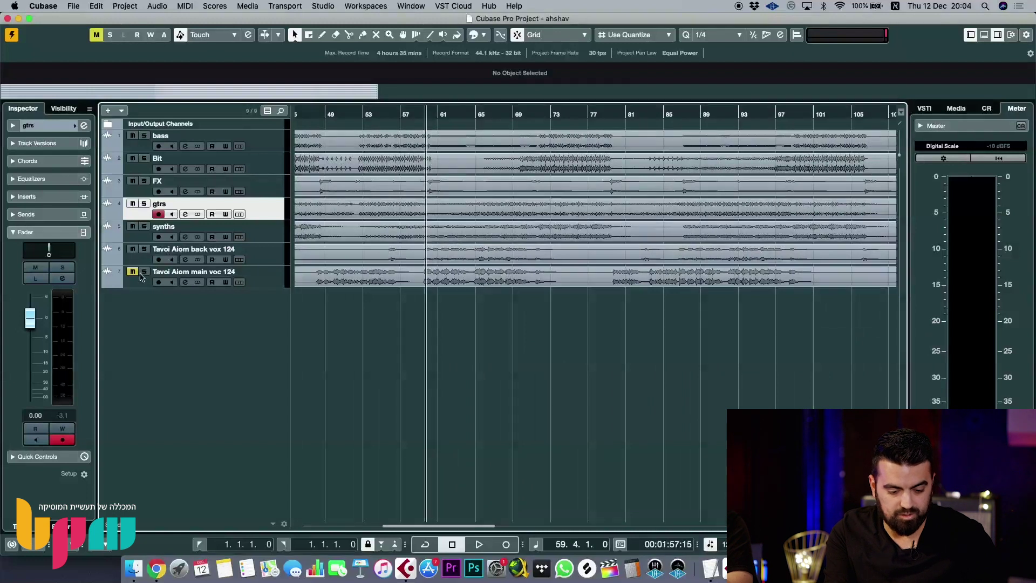
{"action": "key", "text": "g"}
{"action": "key", "text": "g"}
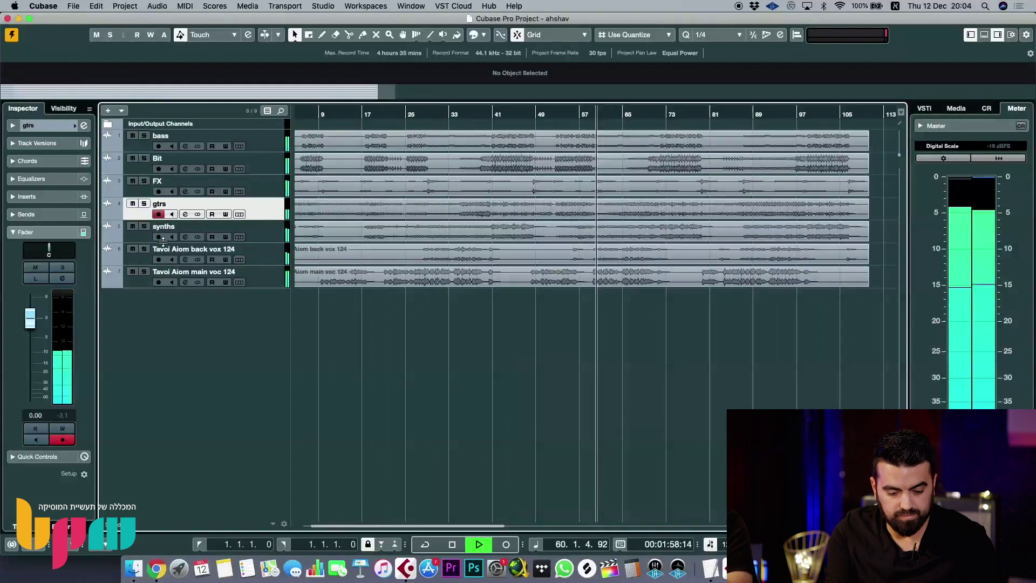
- Compare the playing mix without and with backing vocals by muting and unmuting back vox, listening until about bar 67
{"action": "left_click", "coordinate": [133, 250]}
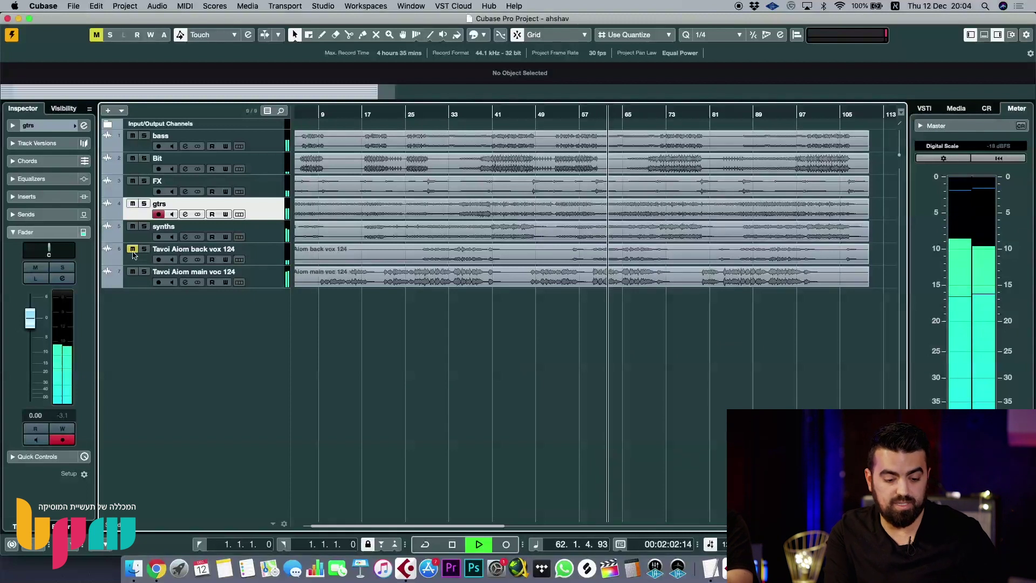
{"action": "left_click", "coordinate": [133, 250]}
{"action": "left_click", "coordinate": [162, 254]}
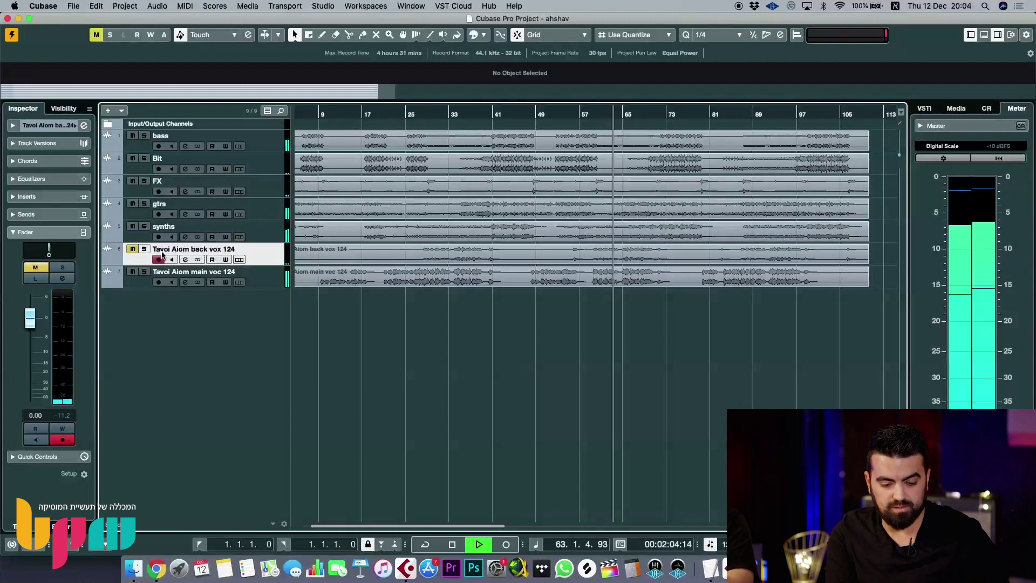
{"action": "key", "text": "g"}
{"action": "key", "text": "g"}
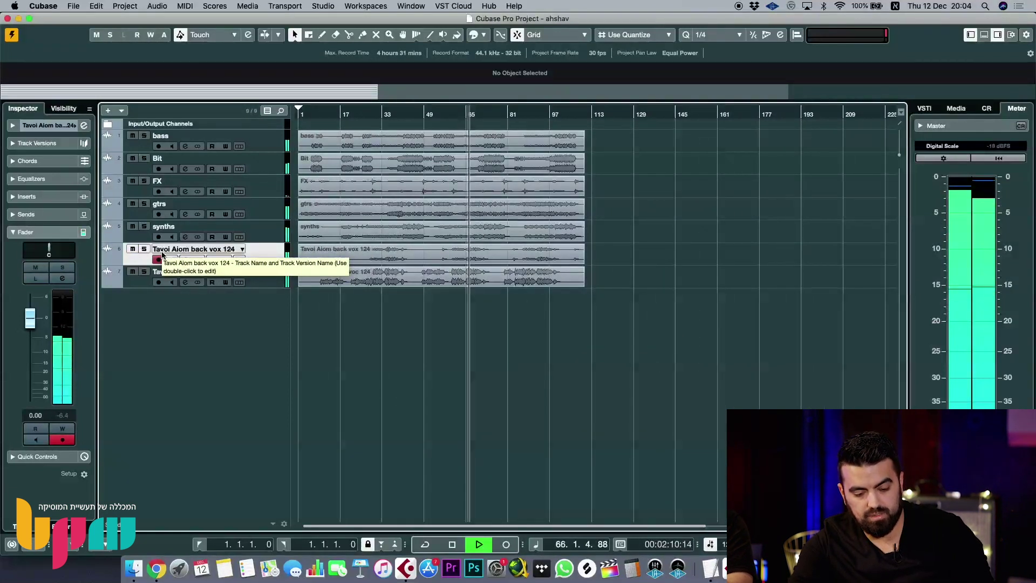
{"action": "key", "text": "h"}
{"action": "key", "text": "h"}
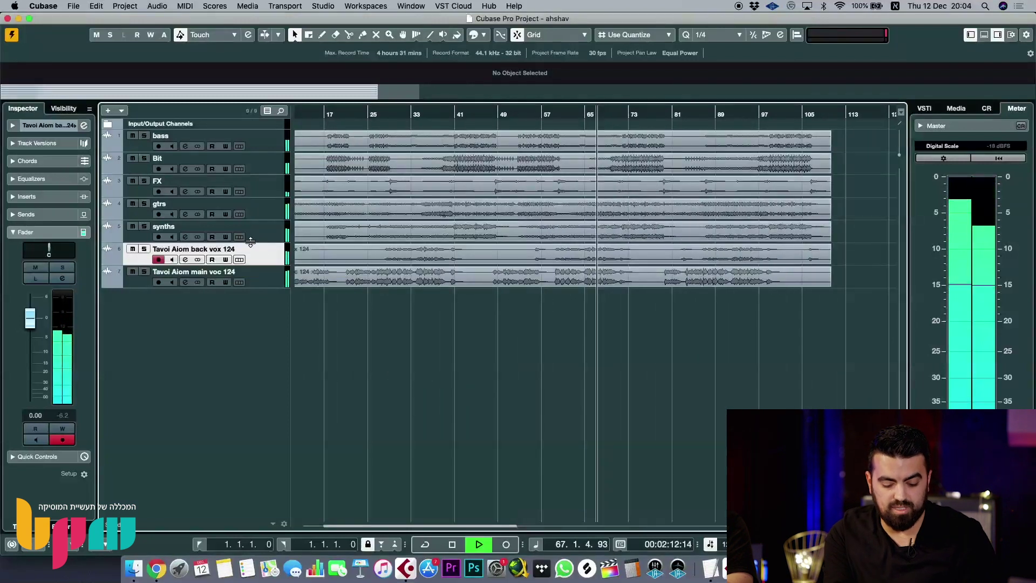
- Stop playback, solo the back vox track, and move the playback start to bar 64
{"action": "key", "text": "space"}
{"action": "left_click", "coordinate": [145, 249]}
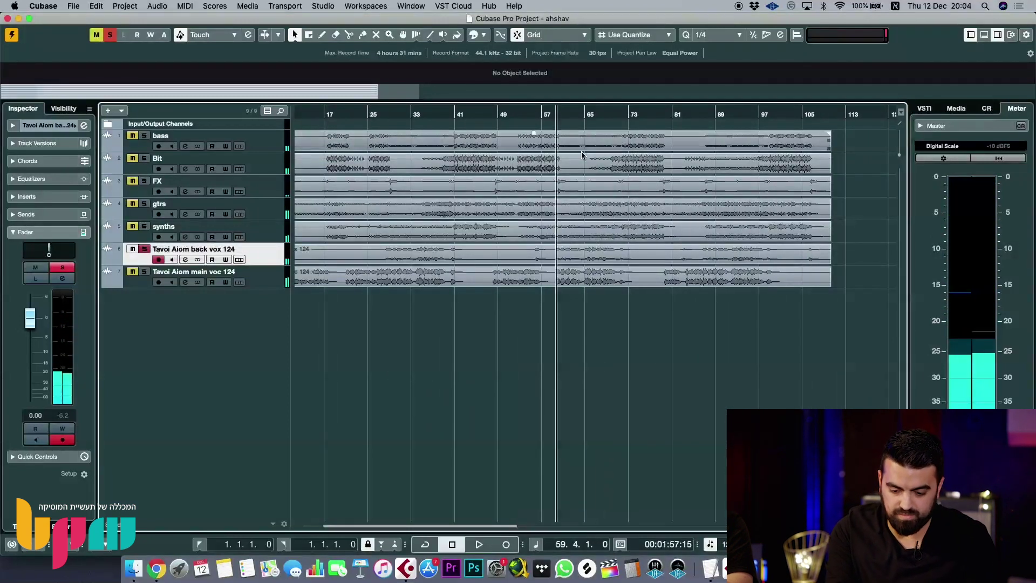
{"action": "left_click", "coordinate": [579, 113]}
{"action": "key", "text": "h"}
{"action": "key", "text": "h"}
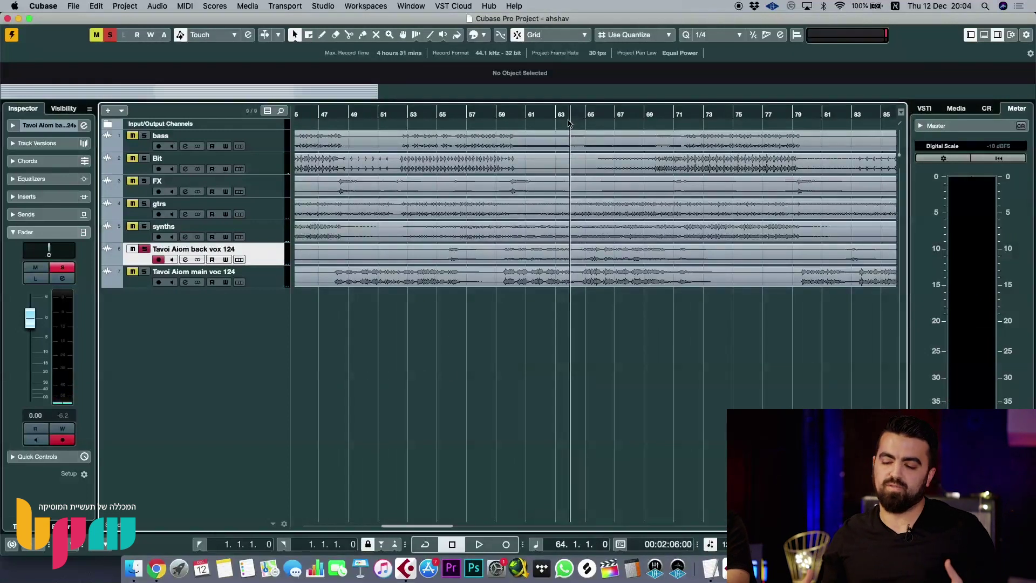
{"action": "key", "text": "g"}
{"action": "key", "text": "g"}
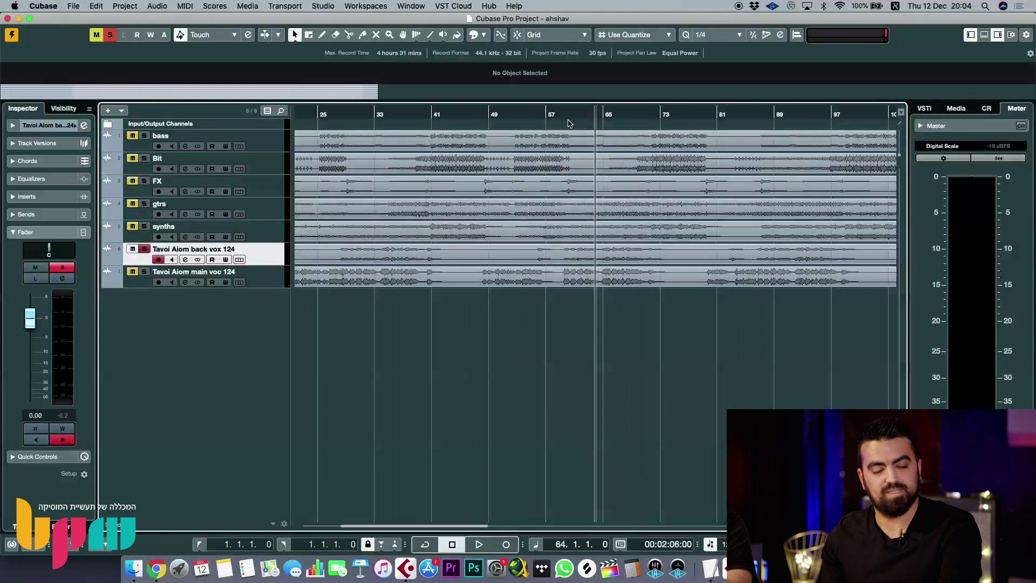
- Play the soloed back vox from bar 64 to about bar 68 and stop playback
{"action": "key", "text": "space"}
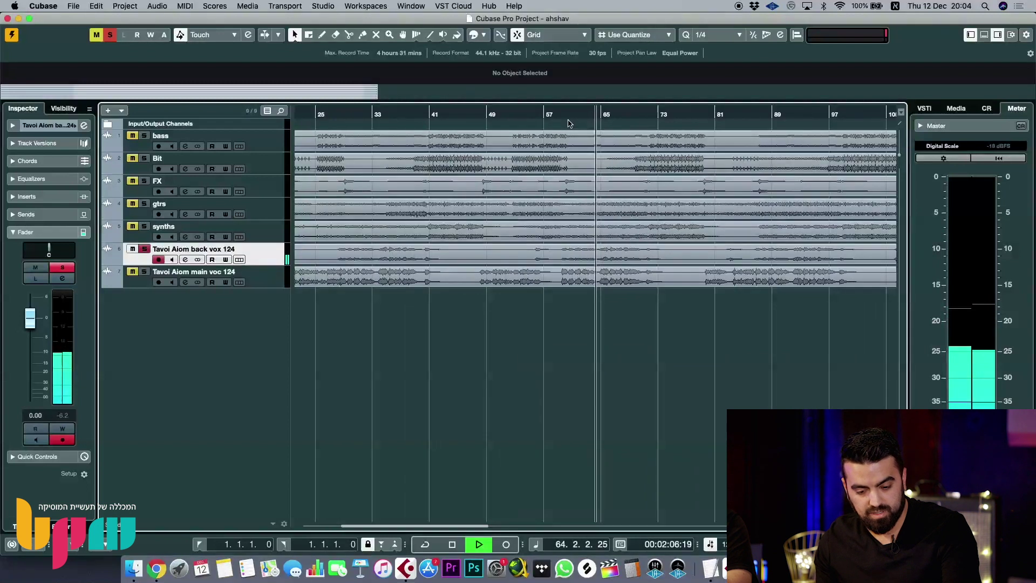
{"action": "key", "text": "h"}
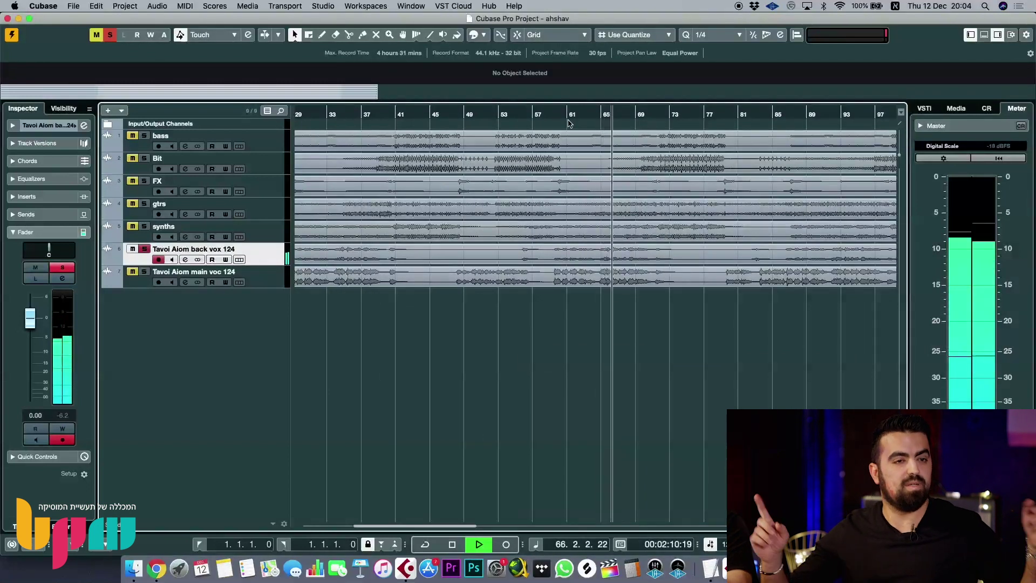
{"action": "key", "text": "g"}
{"action": "key", "text": "g"}
{"action": "key", "text": "g"}
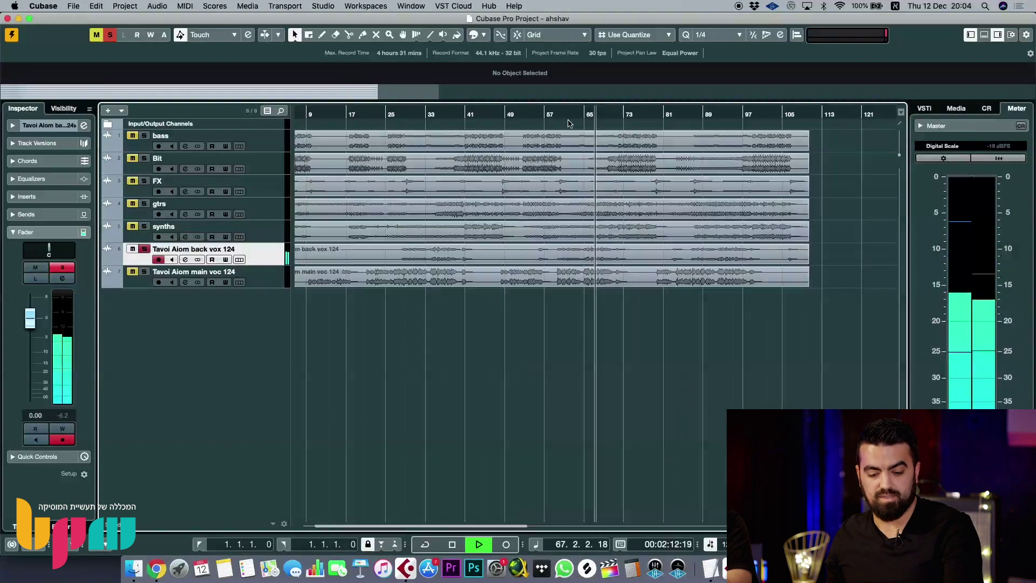
{"action": "key", "text": "h"}
{"action": "key", "text": "h"}
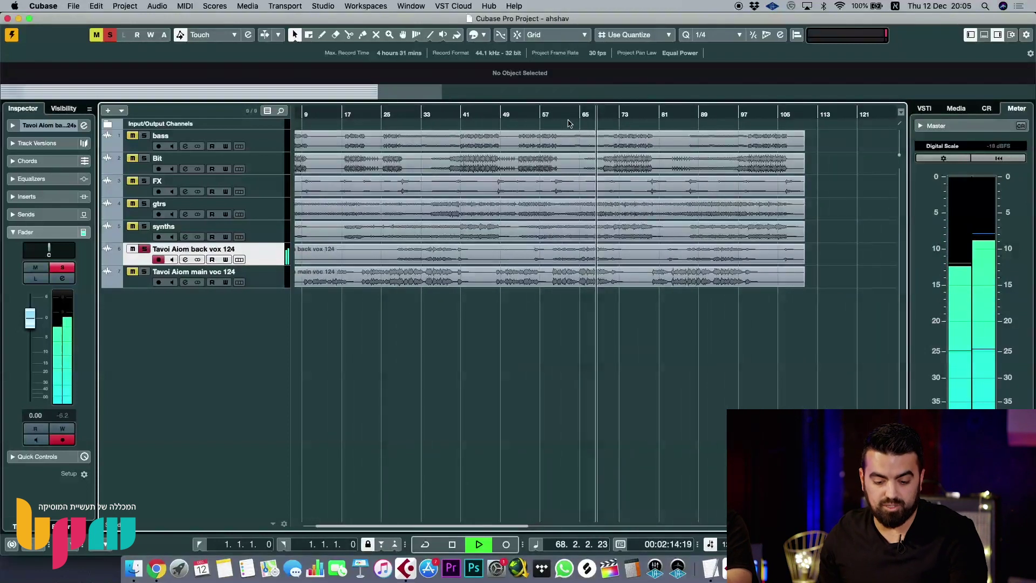
{"action": "key", "text": "space"}
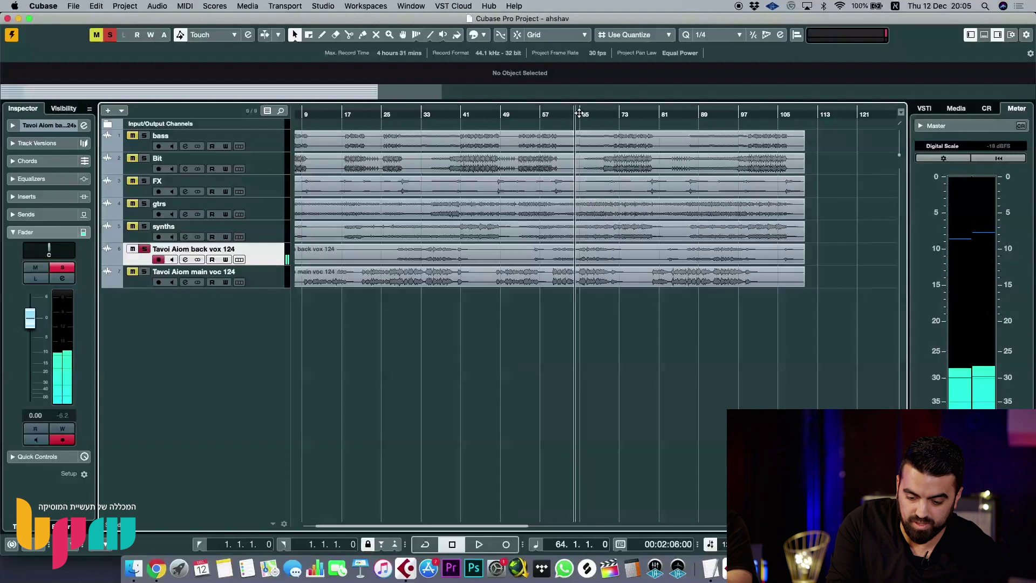
- Move the playback start to bar 64.4 and replay the soloed back vox until about bar 66
{"action": "left_click", "coordinate": [579, 114]}
{"action": "key", "text": "h"}
{"action": "key", "text": "h"}
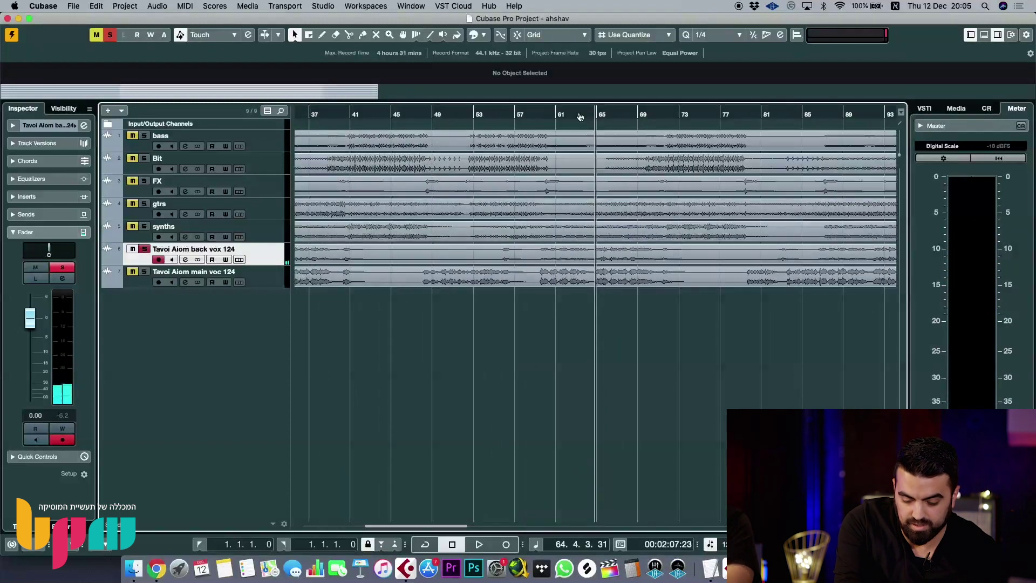
{"action": "key", "text": "space"}
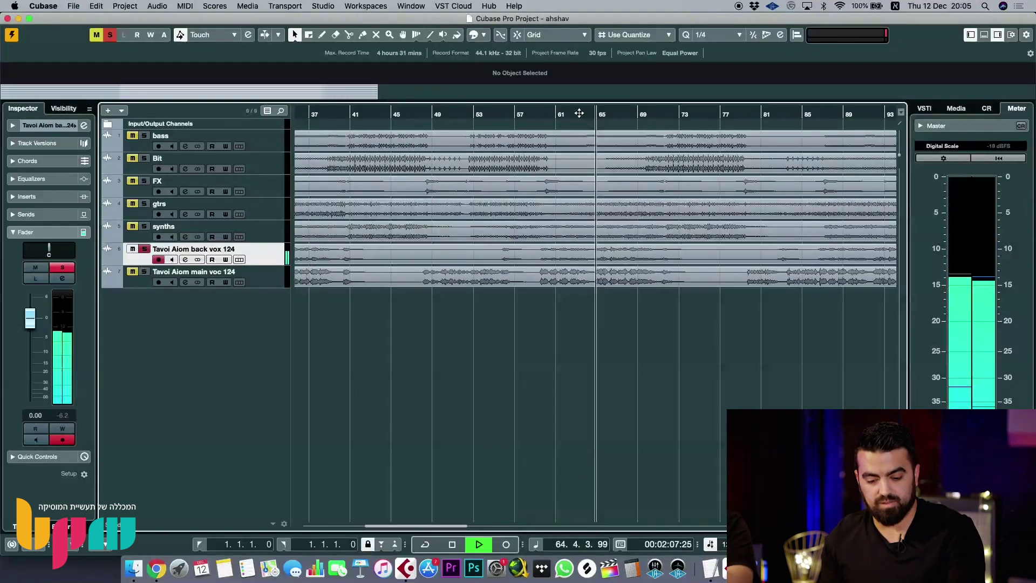
{"action": "key", "text": "g"}
{"action": "key", "text": "g"}
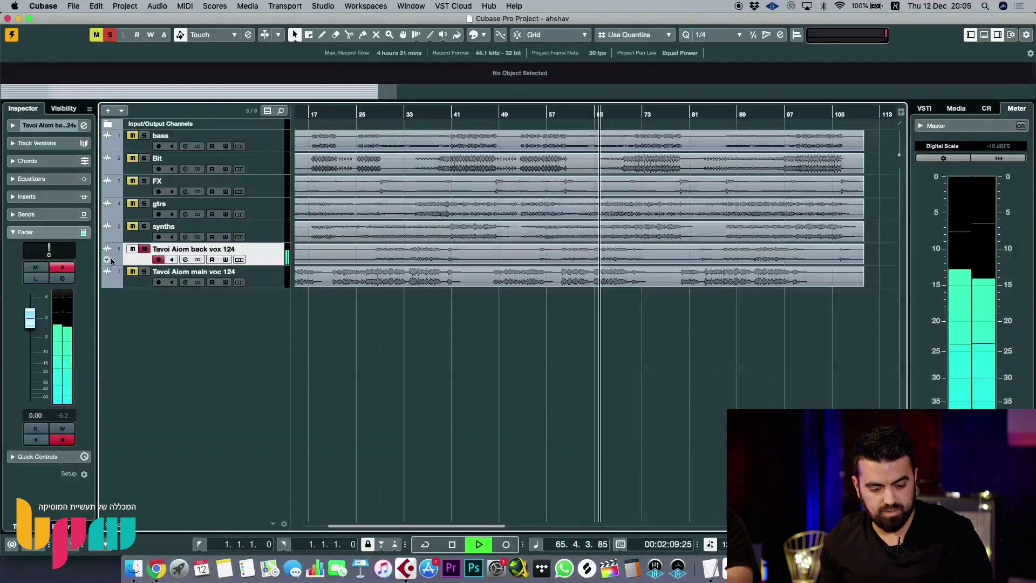
- Deactivate all solo states during playback and listen to the full mix around bar 67 with the whole arrangement in view
{"action": "left_click", "coordinate": [111, 35]}
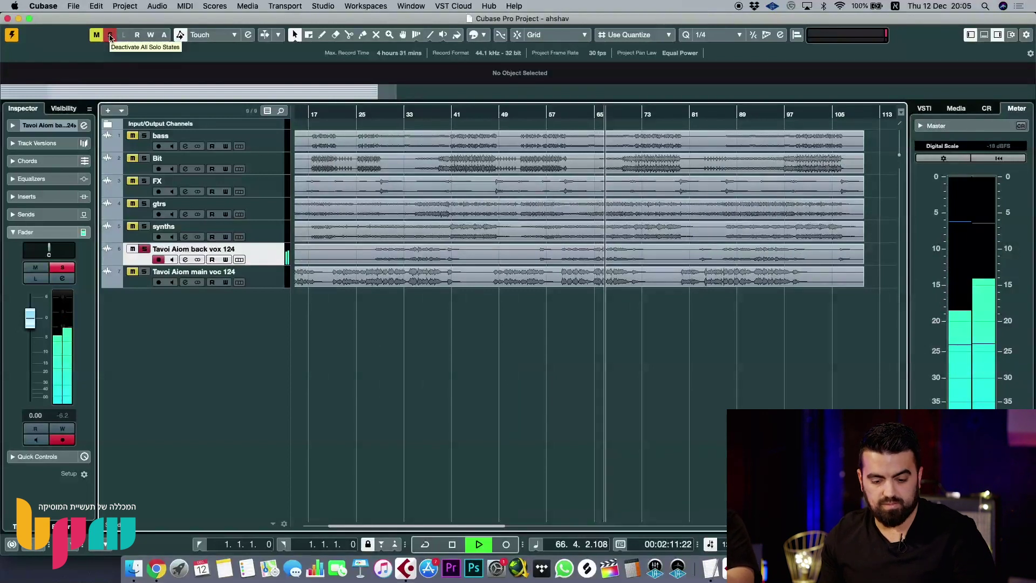
{"action": "key", "text": "g"}
{"action": "key", "text": "g"}
{"action": "key", "text": "g"}
{"action": "key", "text": "g"}
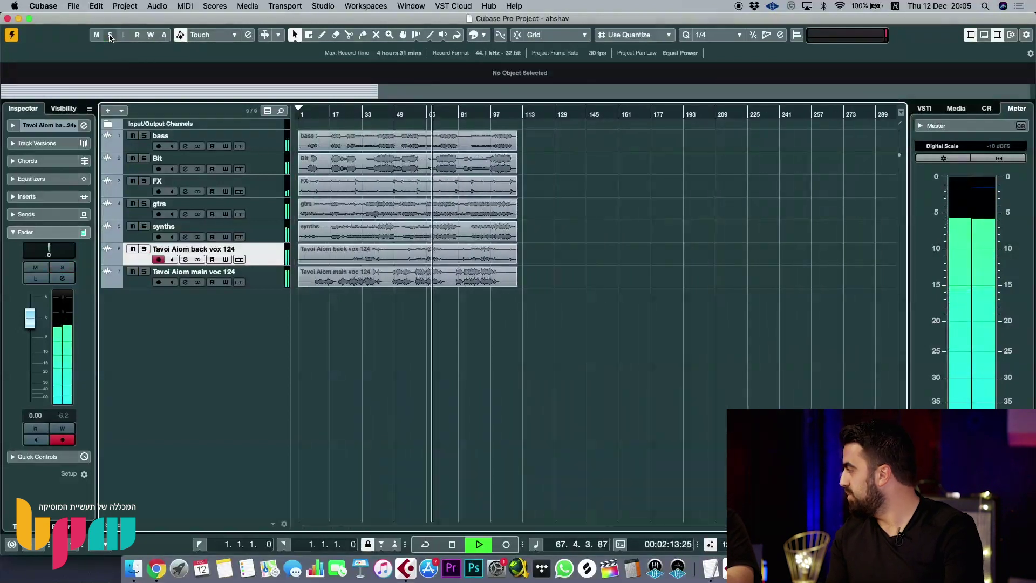